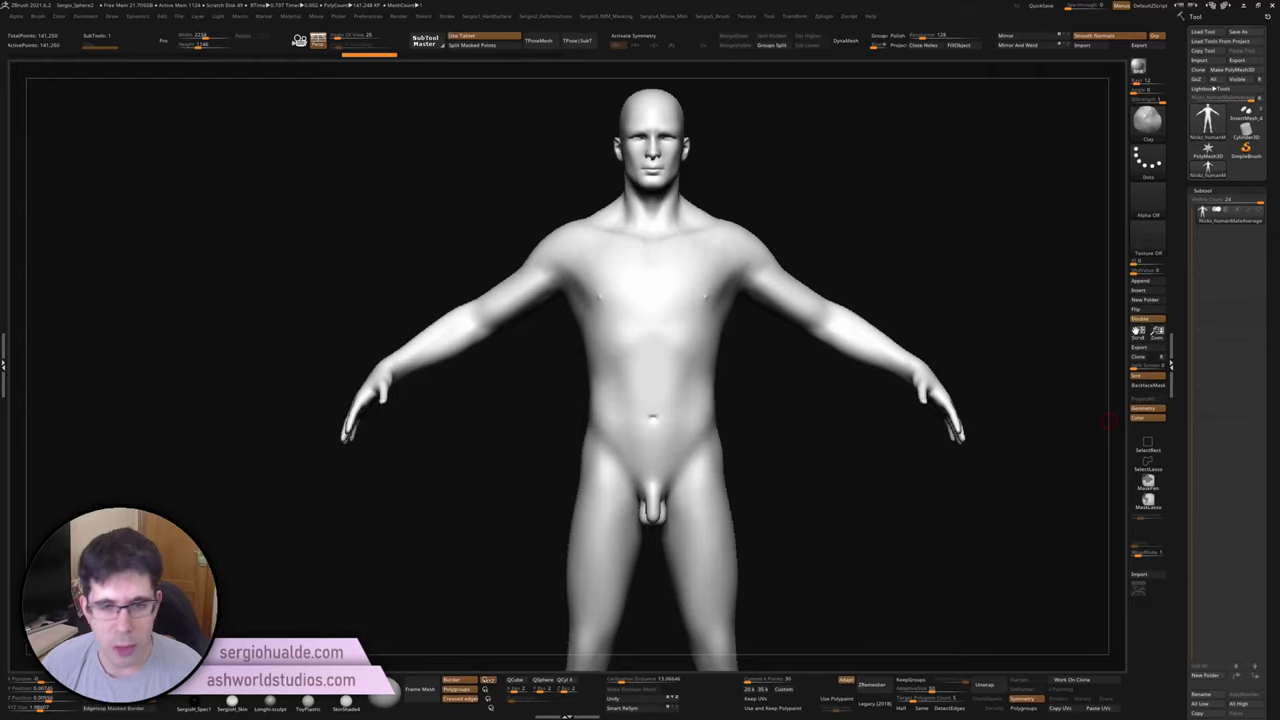
# Step: Orbit around the human model and switch the active brush to Clay
pyautogui.rightClick(349, 349)
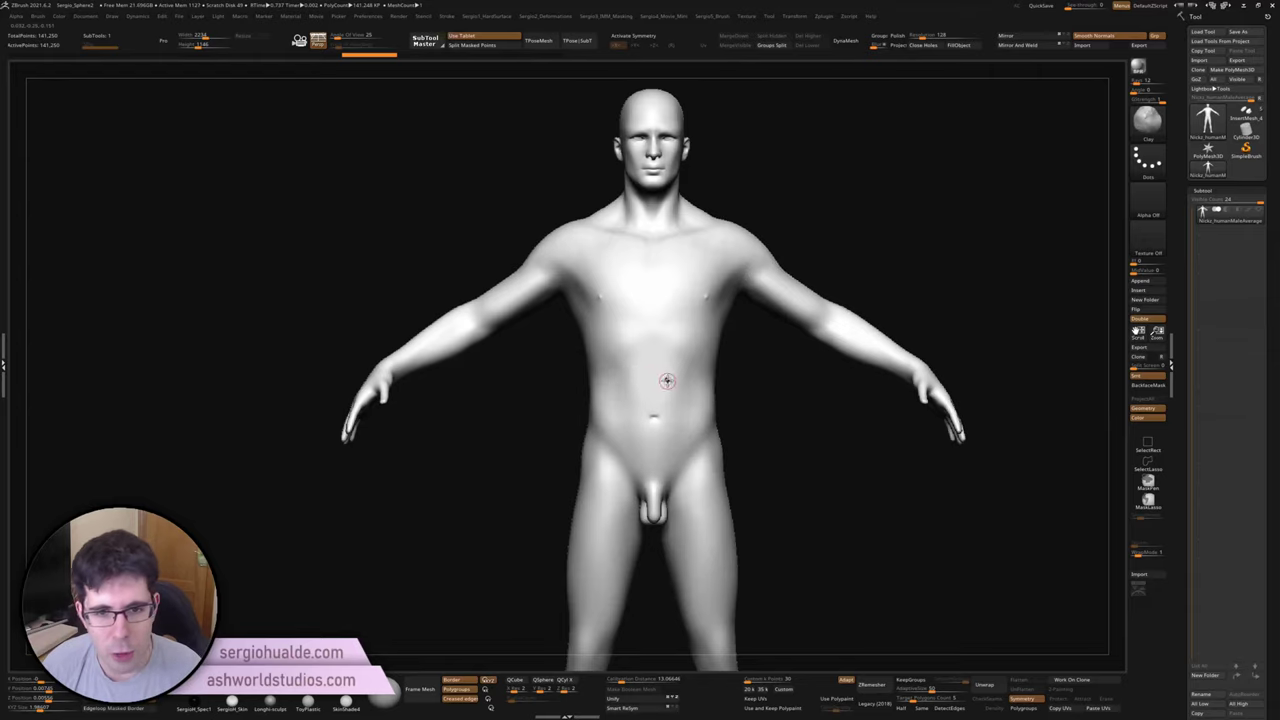
pyautogui.moveTo(663, 383)
pyautogui.mouseDown(button='right')
pyautogui.moveTo(669, 334)
pyautogui.moveTo(652, 341)
pyautogui.moveTo(655, 320)
pyautogui.moveTo(665, 362)
pyautogui.mouseUp(button='right')
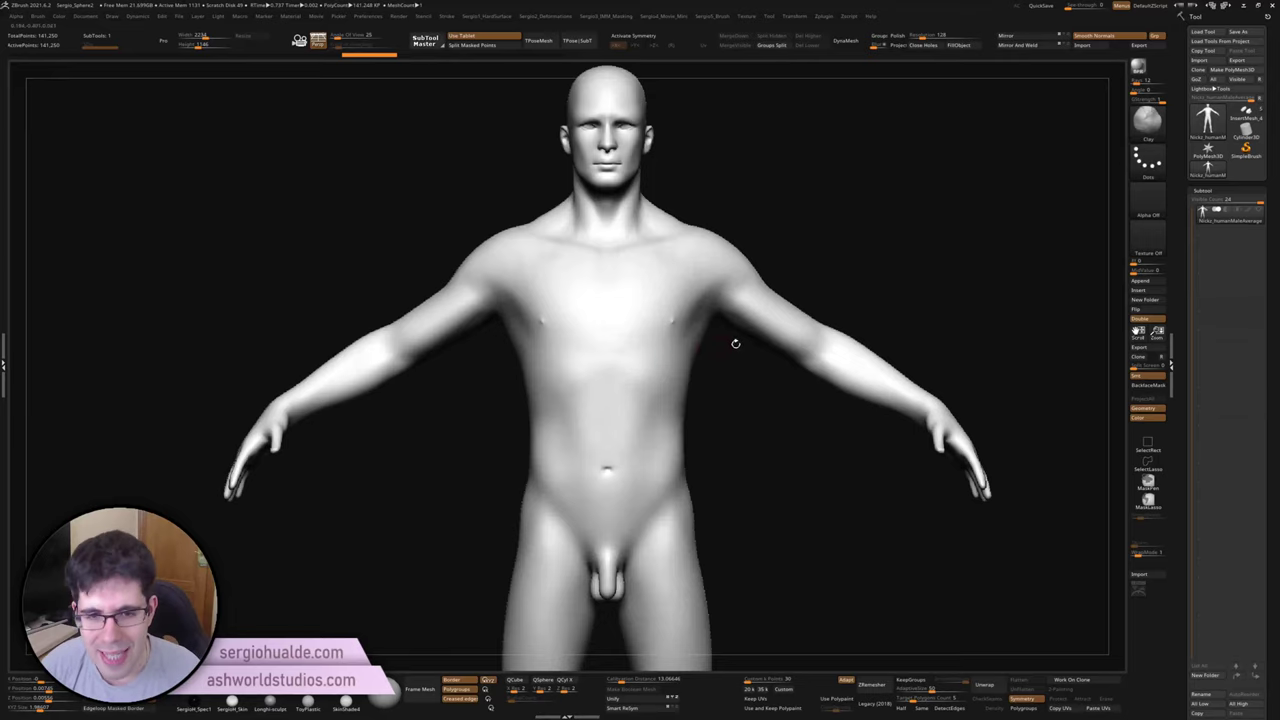
pyautogui.moveTo(847, 274)
pyautogui.mouseDown(button='right')
pyautogui.moveTo(613, 285)
pyautogui.moveTo(785, 279)
pyautogui.mouseUp(button='right')
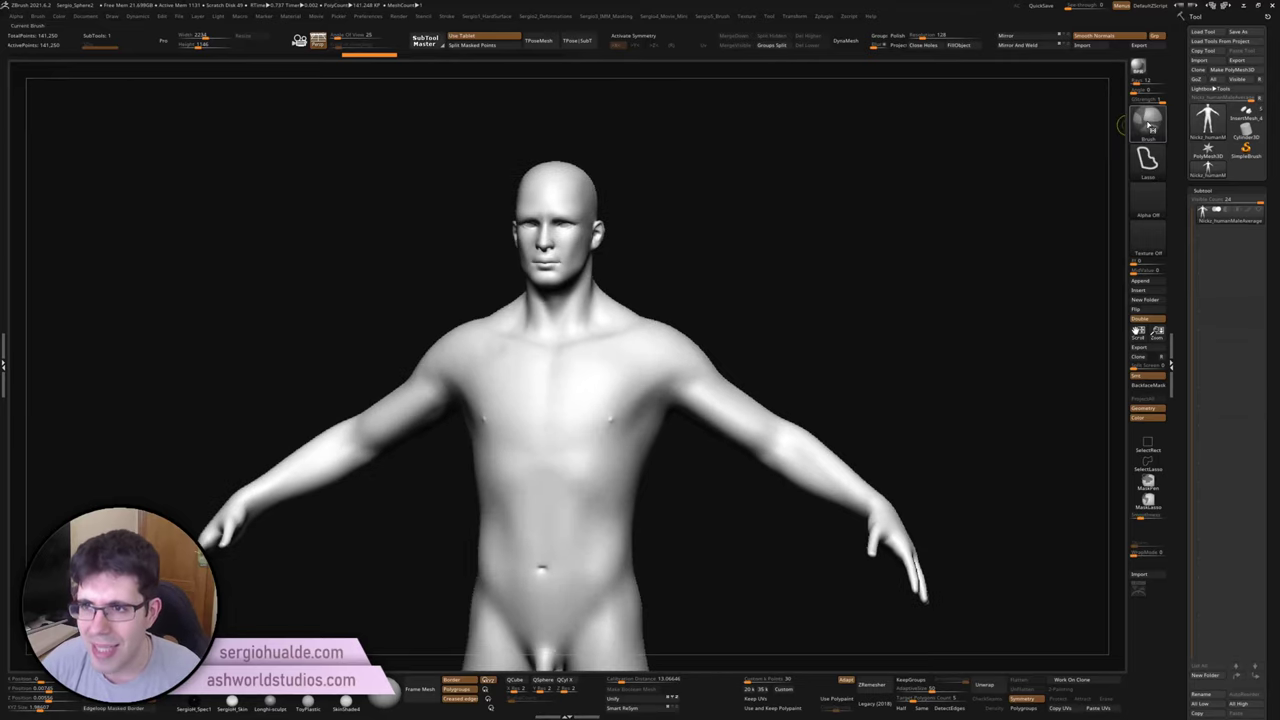
pyautogui.click(1148, 120)
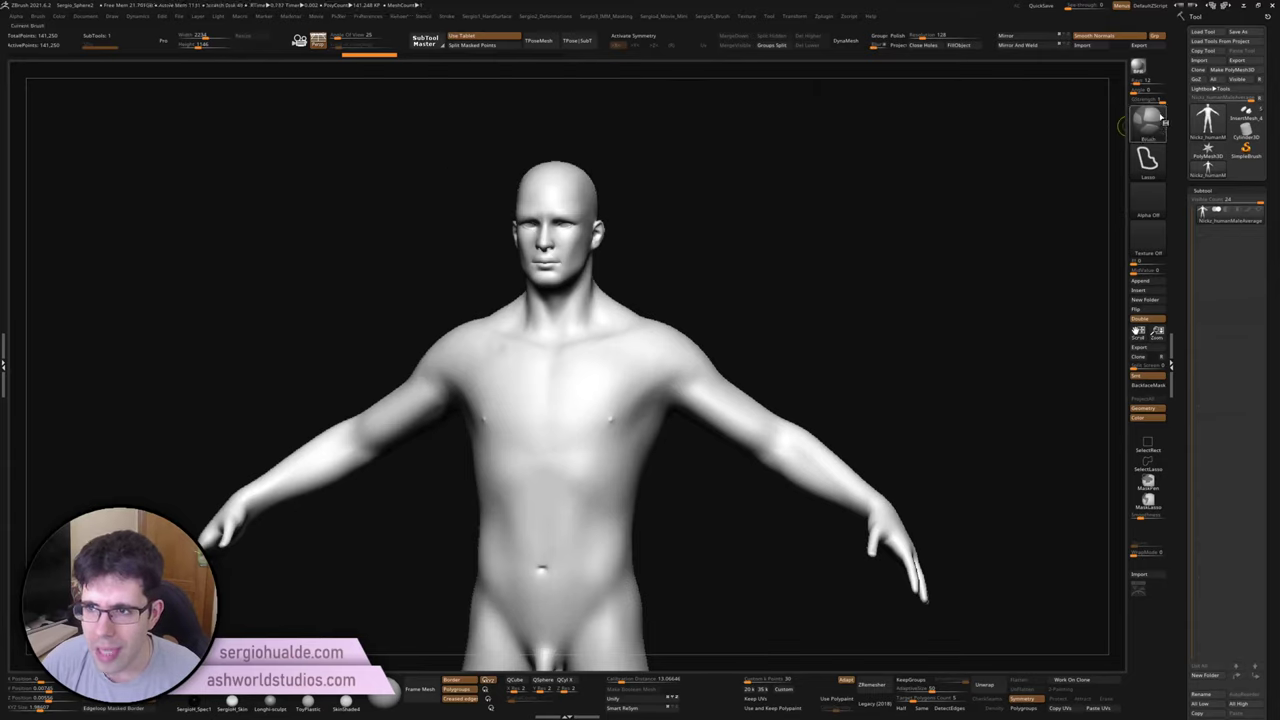
pyautogui.press('b')
pyautogui.press('c')
pyautogui.press('l')
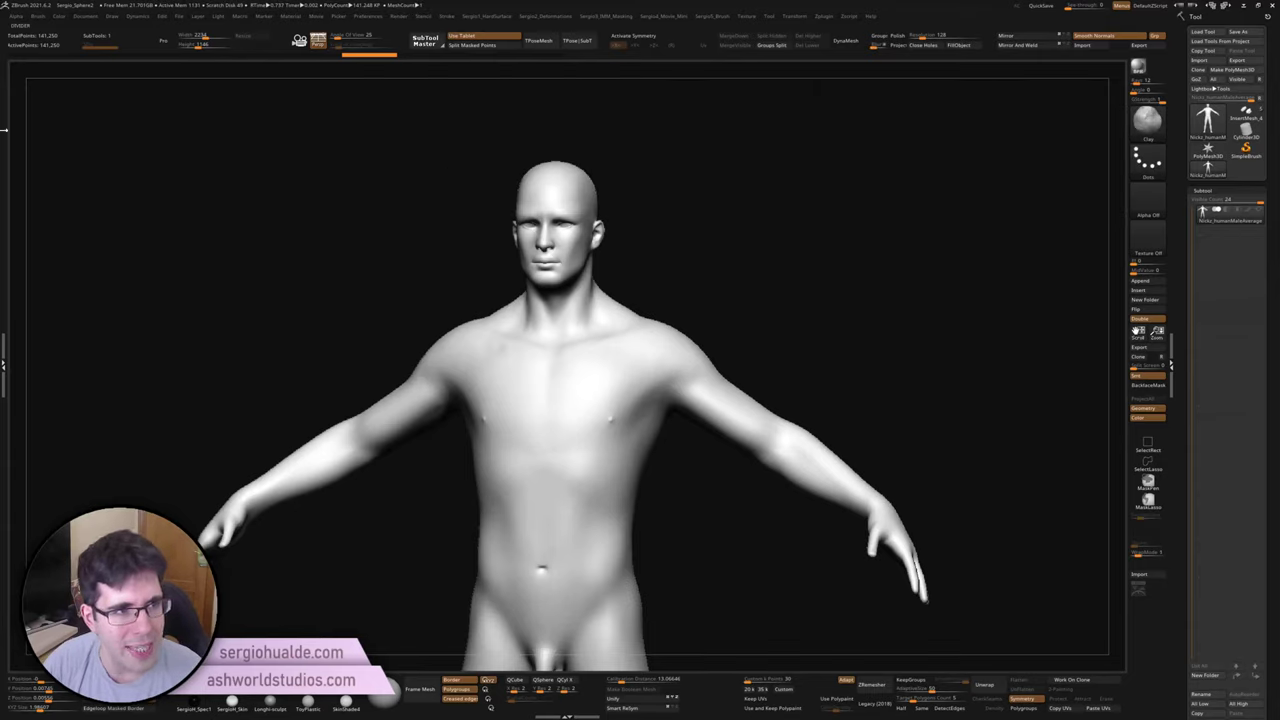
pyautogui.hotkey('ctrl', 'b')
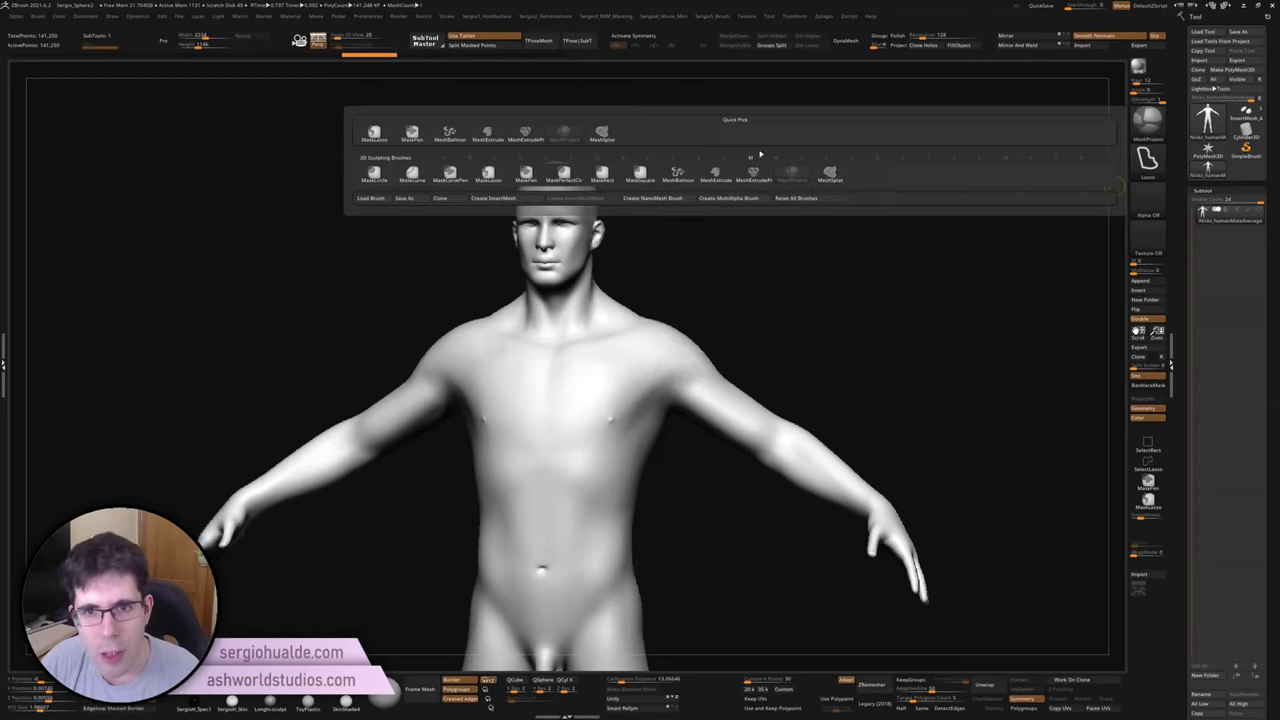
pyautogui.click(677, 175)
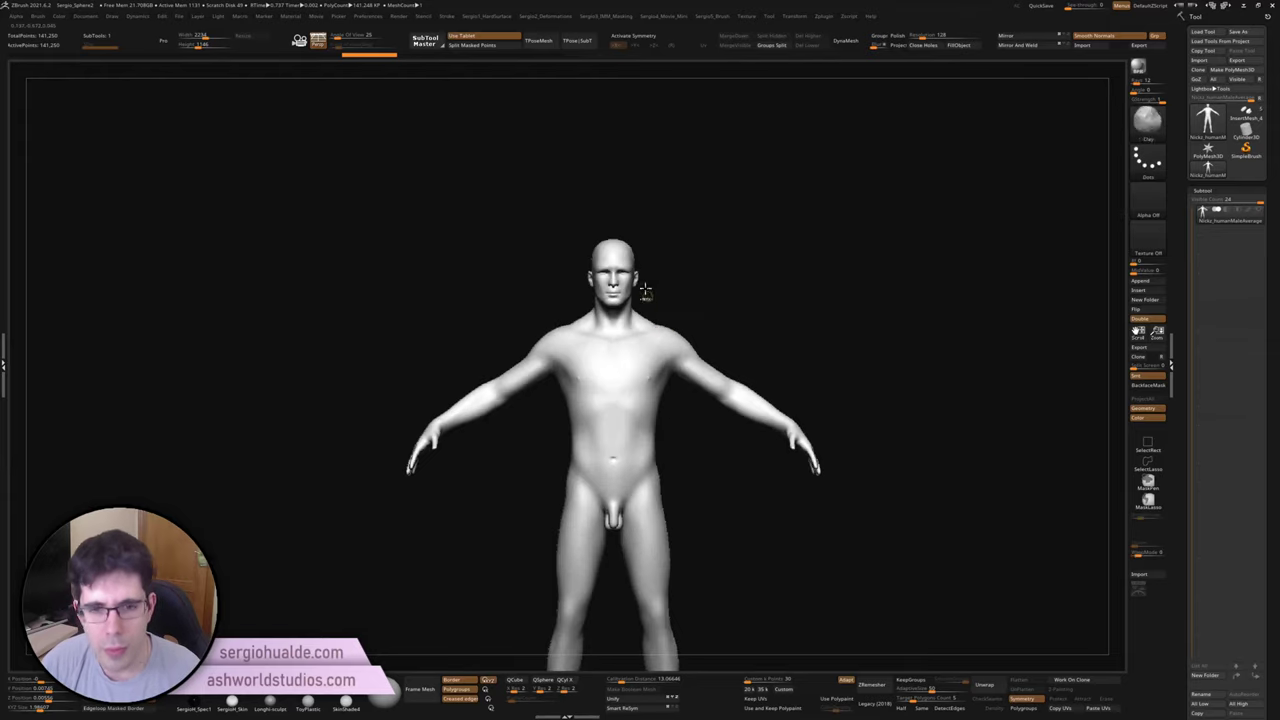
# Step: Append a Sphere3D subtool and frame it small near the top of the view
pyautogui.scroll(2, 648, 295)
pyautogui.scroll(2, 690, 350)
pyautogui.scroll(2, 691, 350)
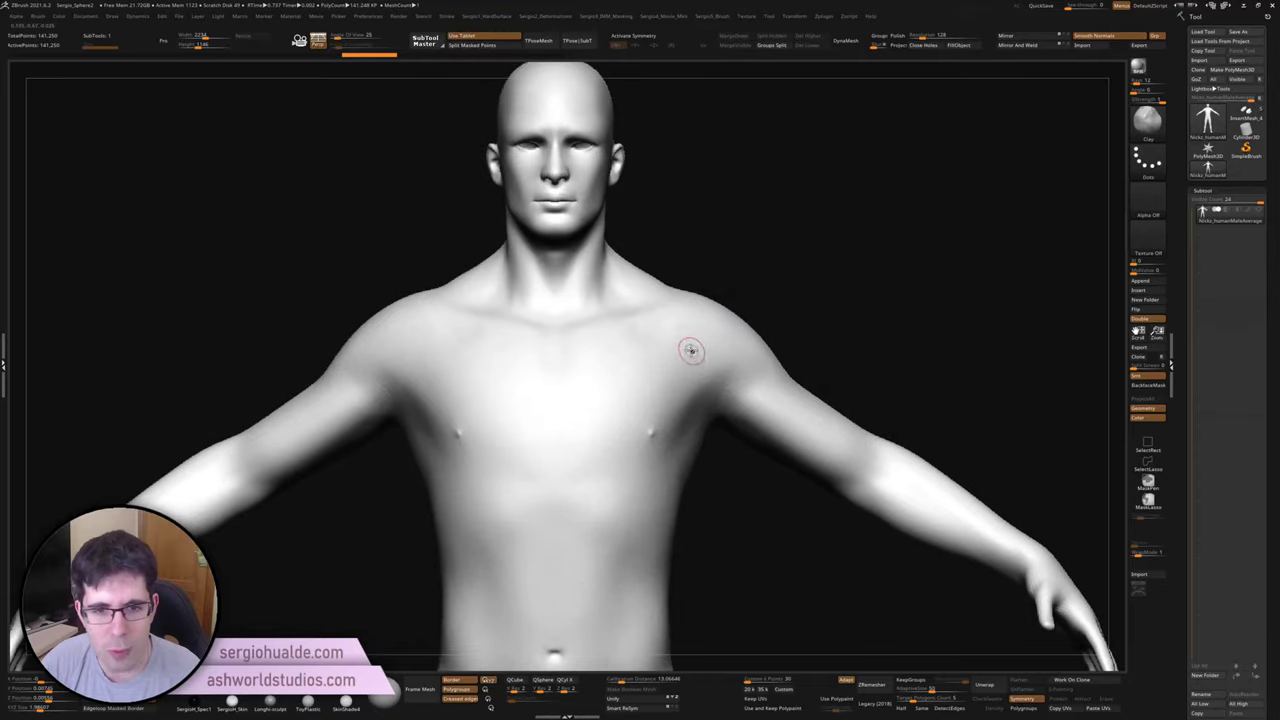
pyautogui.scroll(-2, 691, 350)
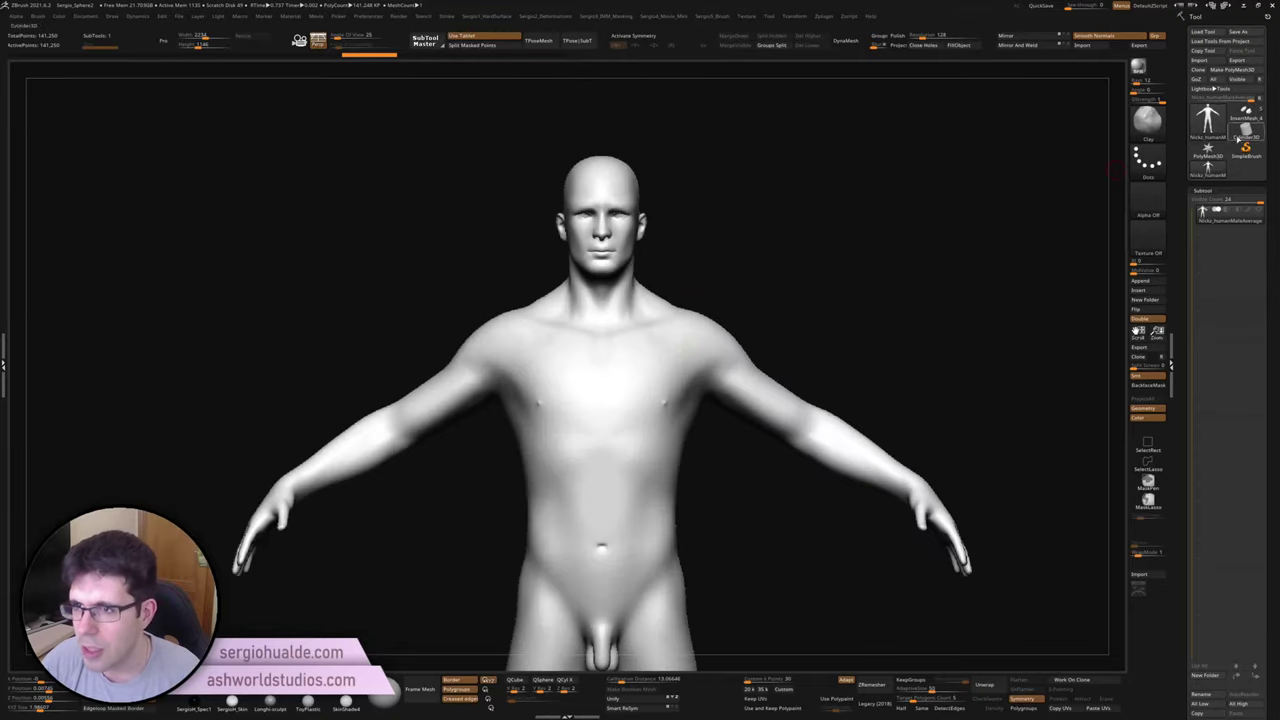
pyautogui.click(1141, 281)
pyautogui.click(791, 340)
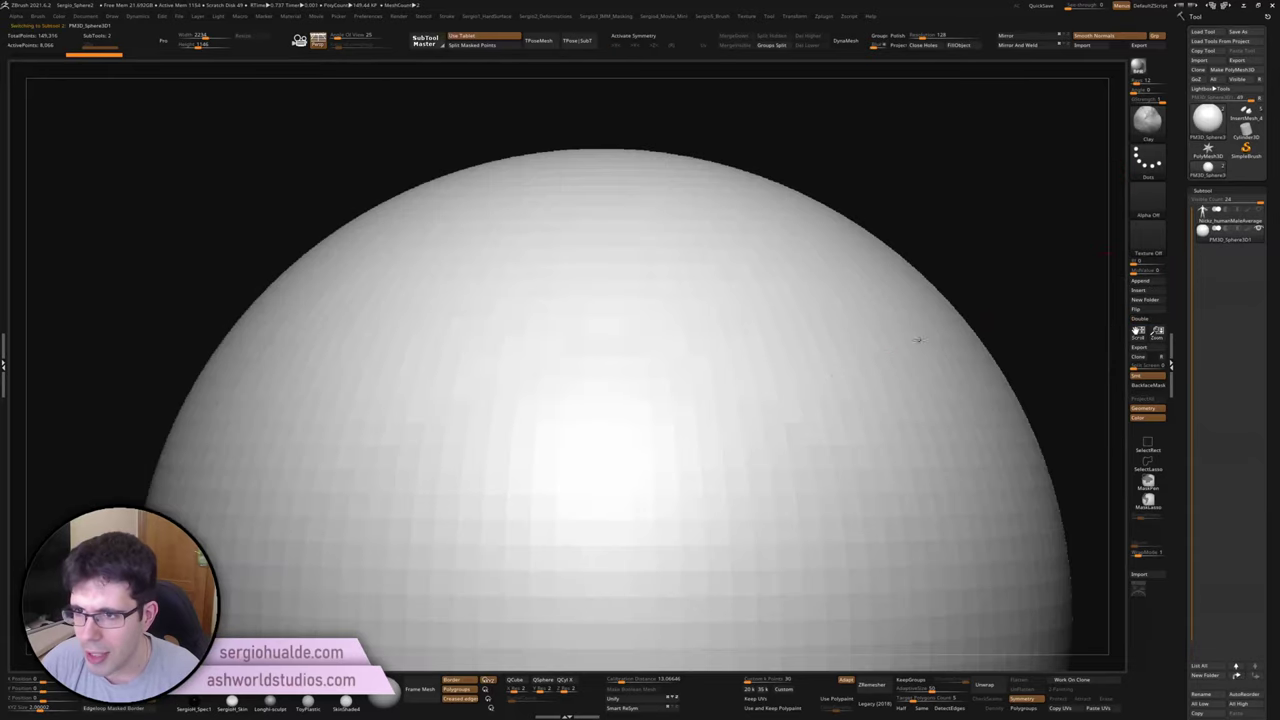
pyautogui.scroll(-3, 693, 418)
pyautogui.moveTo(693, 418)
pyautogui.keyDown('alt'); pyautogui.mouseDown(button='right')
pyautogui.moveTo(674, 329)
pyautogui.moveTo(697, 383)
pyautogui.moveTo(671, 346)
pyautogui.moveTo(678, 373)
pyautogui.moveTo(666, 306)
pyautogui.mouseUp(button='right'); pyautogui.keyUp('alt')
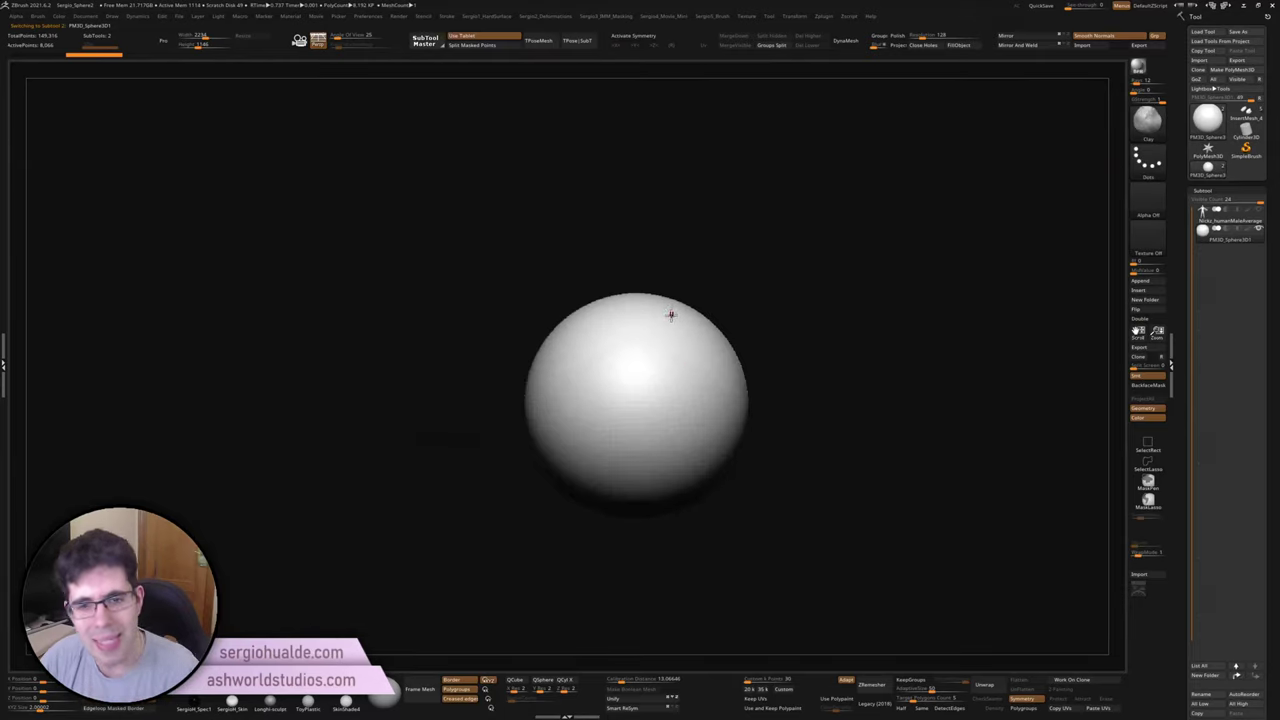
pyautogui.moveTo(690, 370)
pyautogui.keyDown('alt'); pyautogui.mouseDown(button='right')
pyautogui.moveTo(527, 299)
pyautogui.moveTo(497, 334)
pyautogui.moveTo(615, 260)
pyautogui.moveTo(583, 271)
pyautogui.mouseUp(button='right'); pyautogui.keyUp('alt')
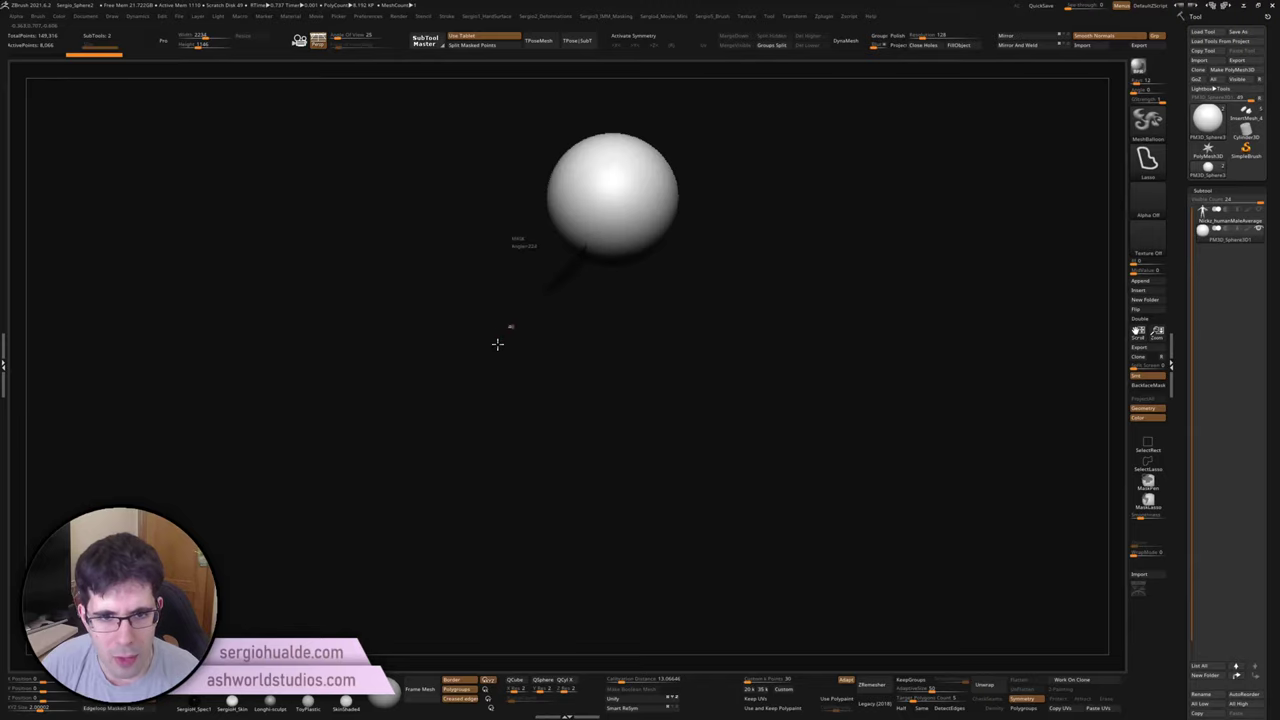
# Step: Turn on X symmetry and lasso-draw an elongated body beneath the sphere
pyautogui.moveTo(671, 570); pyautogui.dragTo(657, 445)
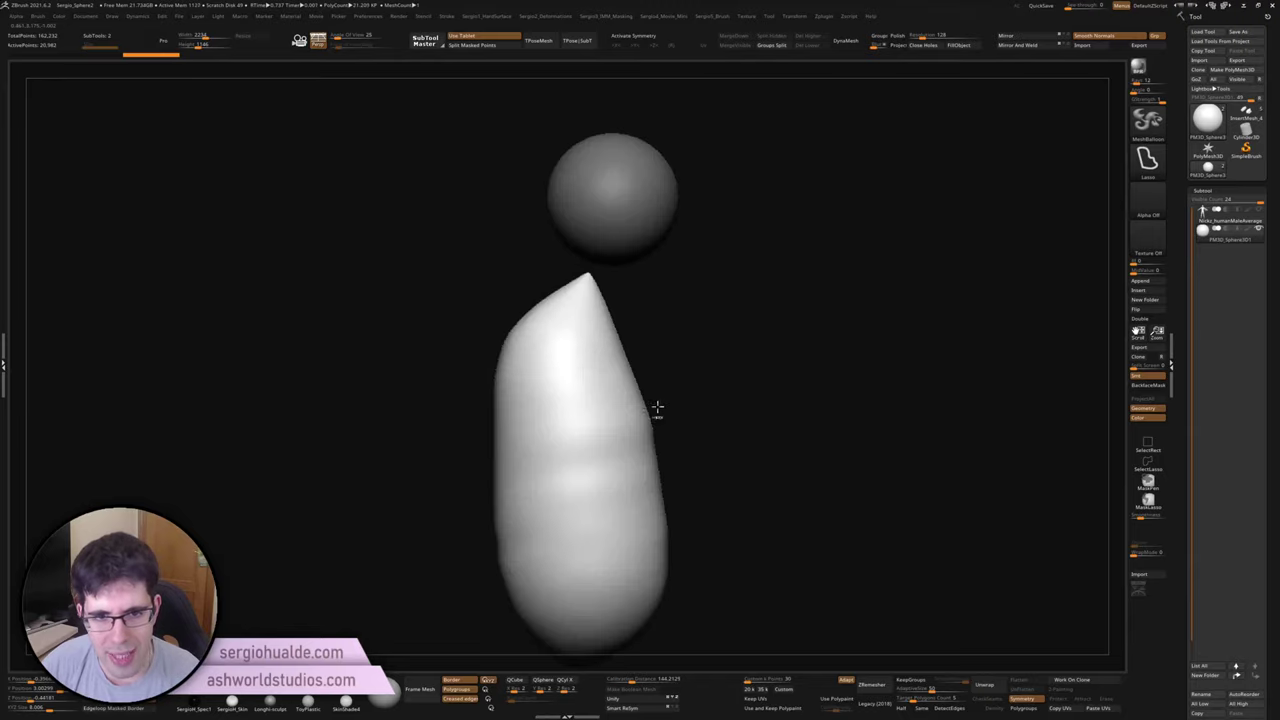
pyautogui.hotkey('ctrl', 'z')
pyautogui.press('x')
pyautogui.hotkey('ctrl', 'shift')
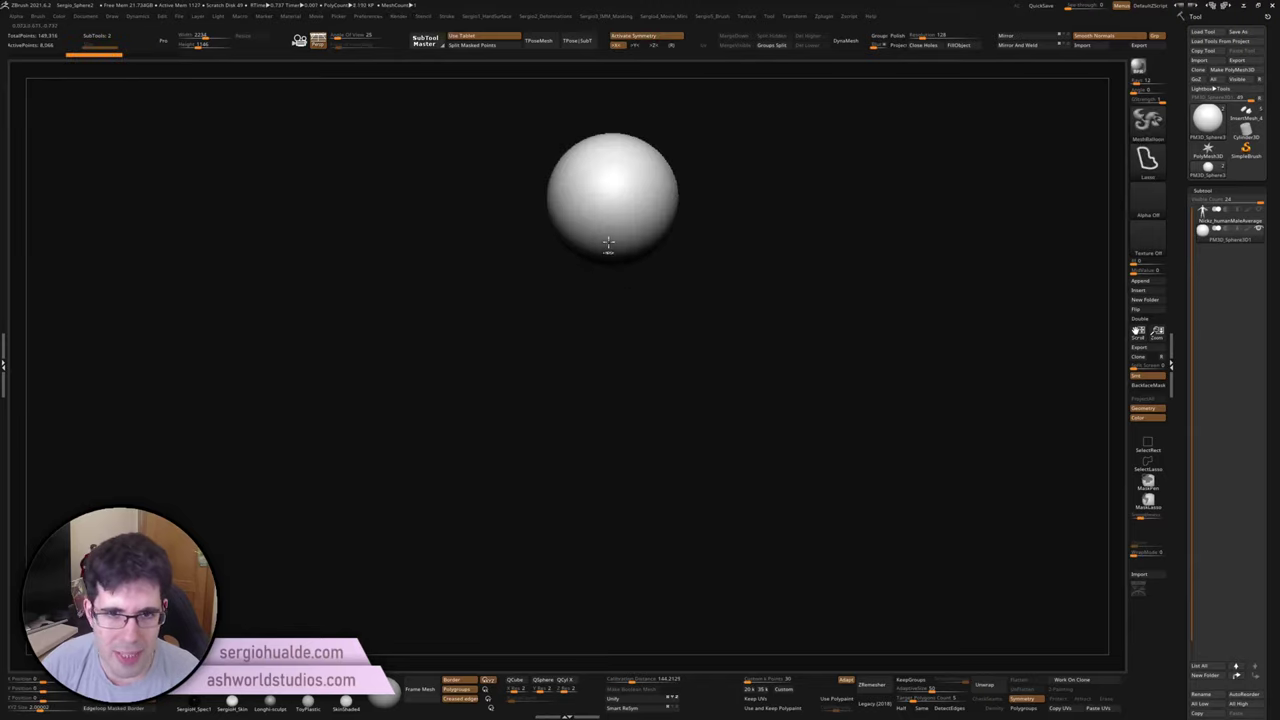
pyautogui.moveTo(590, 238)
pyautogui.keyDown('ctrl'); pyautogui.keyDown('shift'); pyautogui.mouseDown()
pyautogui.moveTo(557, 317)
pyautogui.moveTo(518, 544)
pyautogui.mouseUp(); pyautogui.keyUp('shift'); pyautogui.keyUp('ctrl')
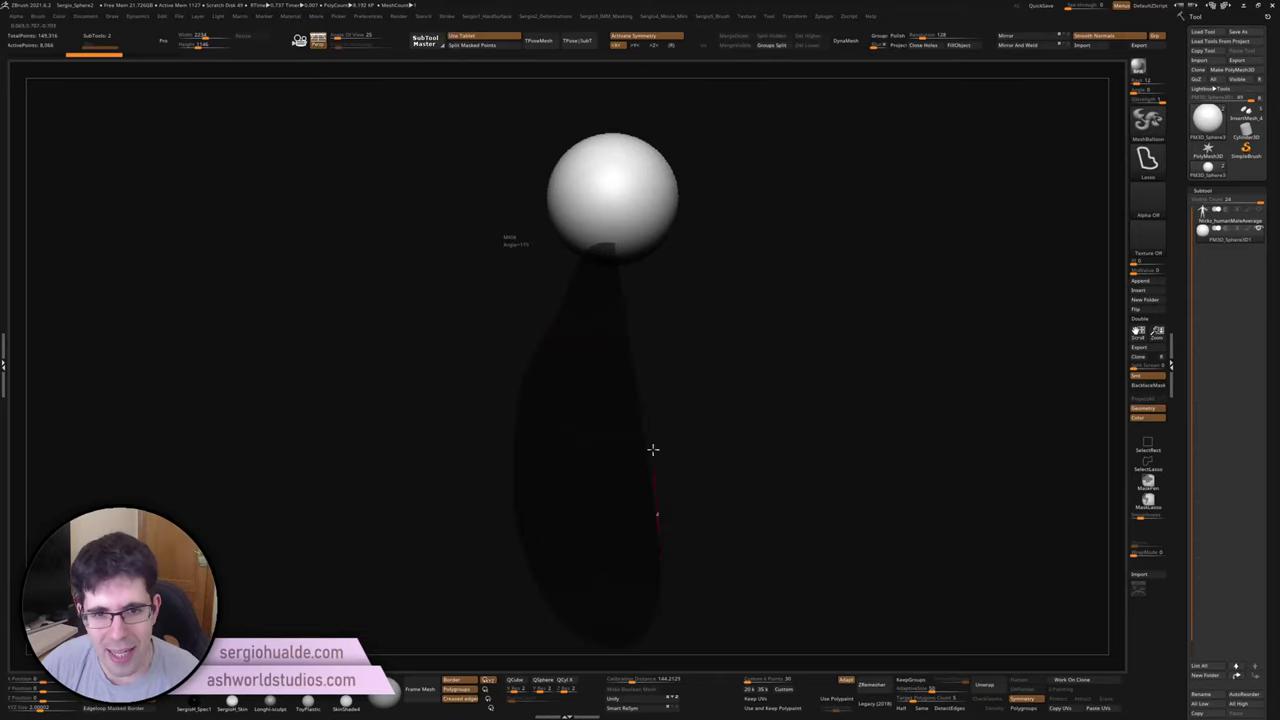
pyautogui.keyDown('ctrl'); pyautogui.keyDown('shift'); pyautogui.moveTo(652, 449); pyautogui.dragTo(636, 240); pyautogui.keyUp('shift'); pyautogui.keyUp('ctrl')
pyautogui.keyDown('alt'); pyautogui.moveTo(640, 300); pyautogui.dragTo(645, 390); pyautogui.keyUp('alt')
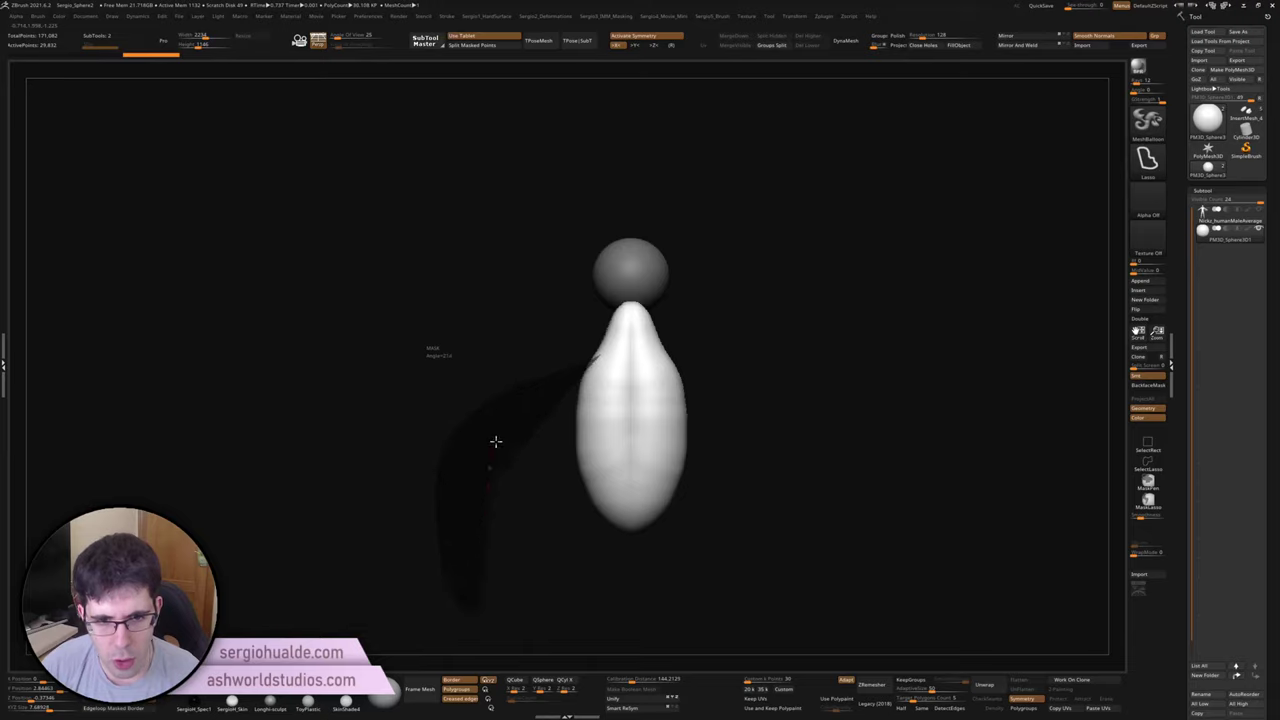
# Step: Outline curved arms and two legs, then hide everything except the head sphere
pyautogui.keyDown('ctrl'); pyautogui.keyDown('shift'); pyautogui.moveTo(495, 441); pyautogui.dragTo(614, 343); pyautogui.keyUp('shift'); pyautogui.keyUp('ctrl')
pyautogui.keyDown('alt'); pyautogui.moveTo(651, 423); pyautogui.dragTo(576, 519); pyautogui.keyUp('alt')
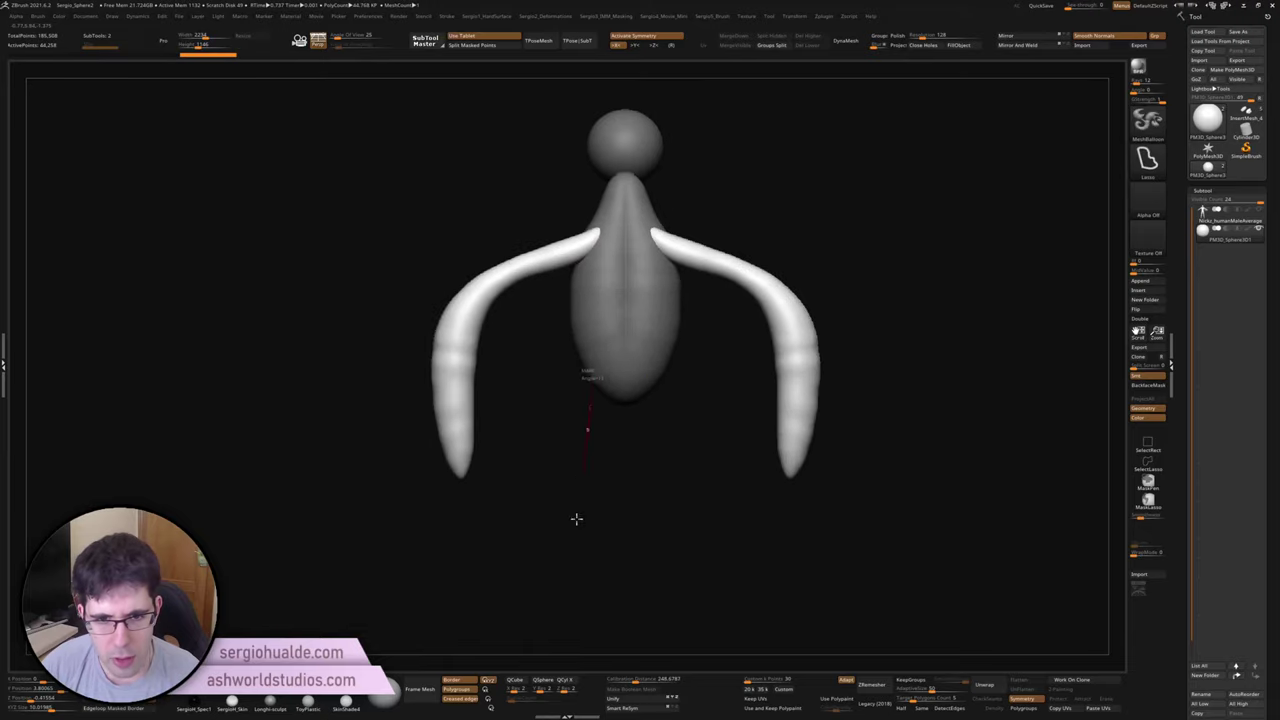
pyautogui.moveTo(611, 404)
pyautogui.keyDown('ctrl'); pyautogui.keyDown('shift'); pyautogui.mouseDown()
pyautogui.moveTo(679, 390)
pyautogui.moveTo(651, 353)
pyautogui.mouseUp(); pyautogui.keyUp('shift'); pyautogui.keyUp('ctrl')
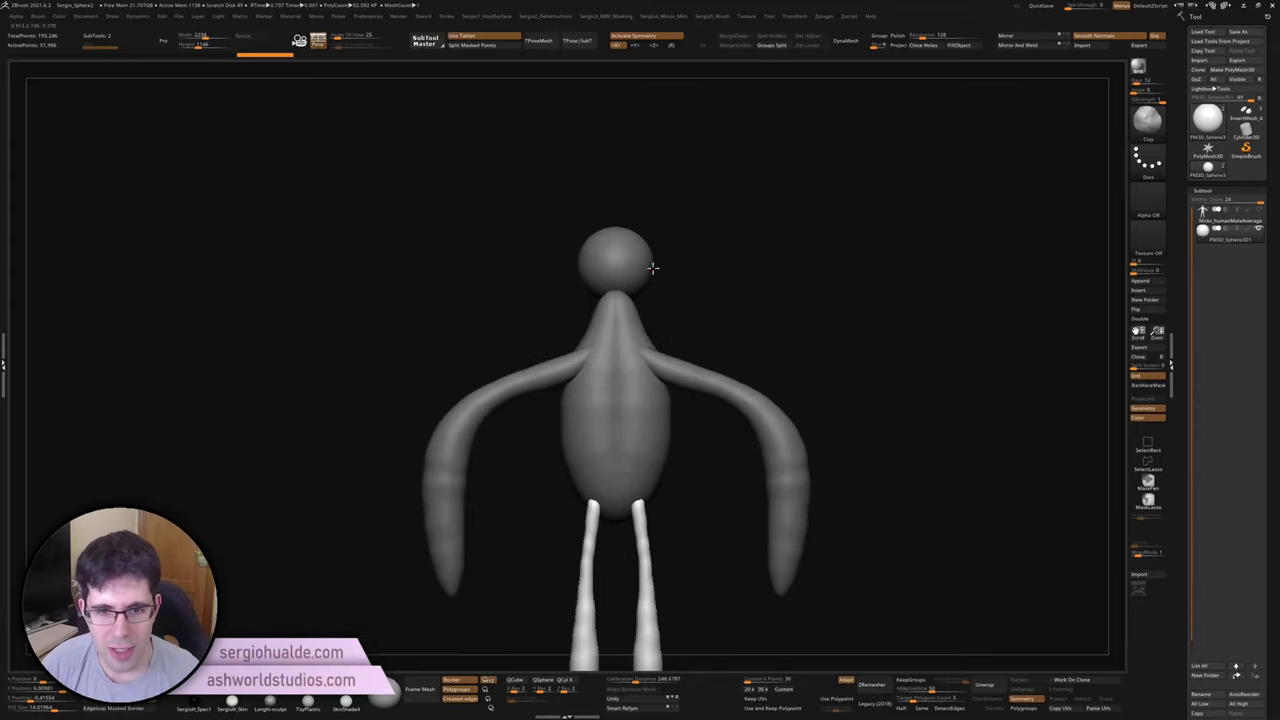
pyautogui.keyDown('ctrl'); pyautogui.keyDown('shift'); pyautogui.click(650, 280); pyautogui.keyUp('shift'); pyautogui.keyUp('ctrl')
pyautogui.keyDown('alt'); pyautogui.moveTo(634, 286); pyautogui.dragTo(630, 355); pyautogui.keyUp('alt')
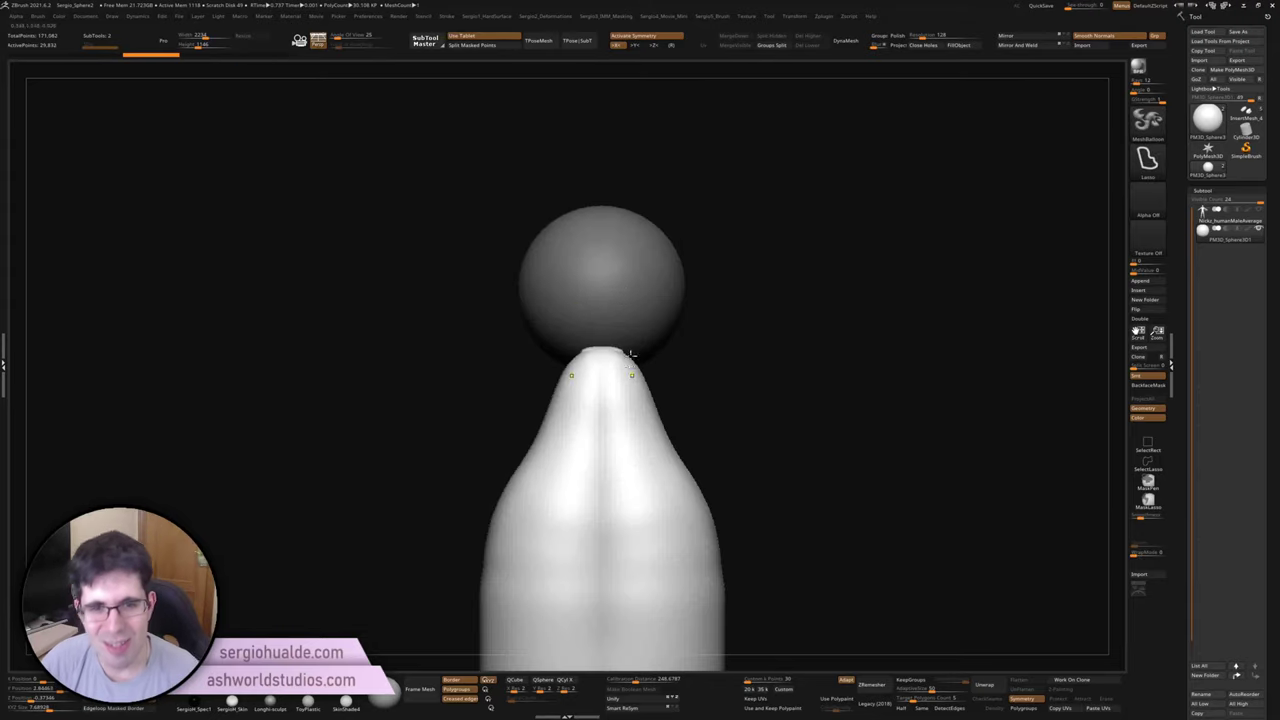
pyautogui.keyDown('ctrl'); pyautogui.keyDown('shift'); pyautogui.click(615, 270); pyautogui.keyUp('shift'); pyautogui.keyUp('ctrl')
# Step: Frame the head and toggle the ear parts hidden until only the head sphere shows
pyautogui.press('f')
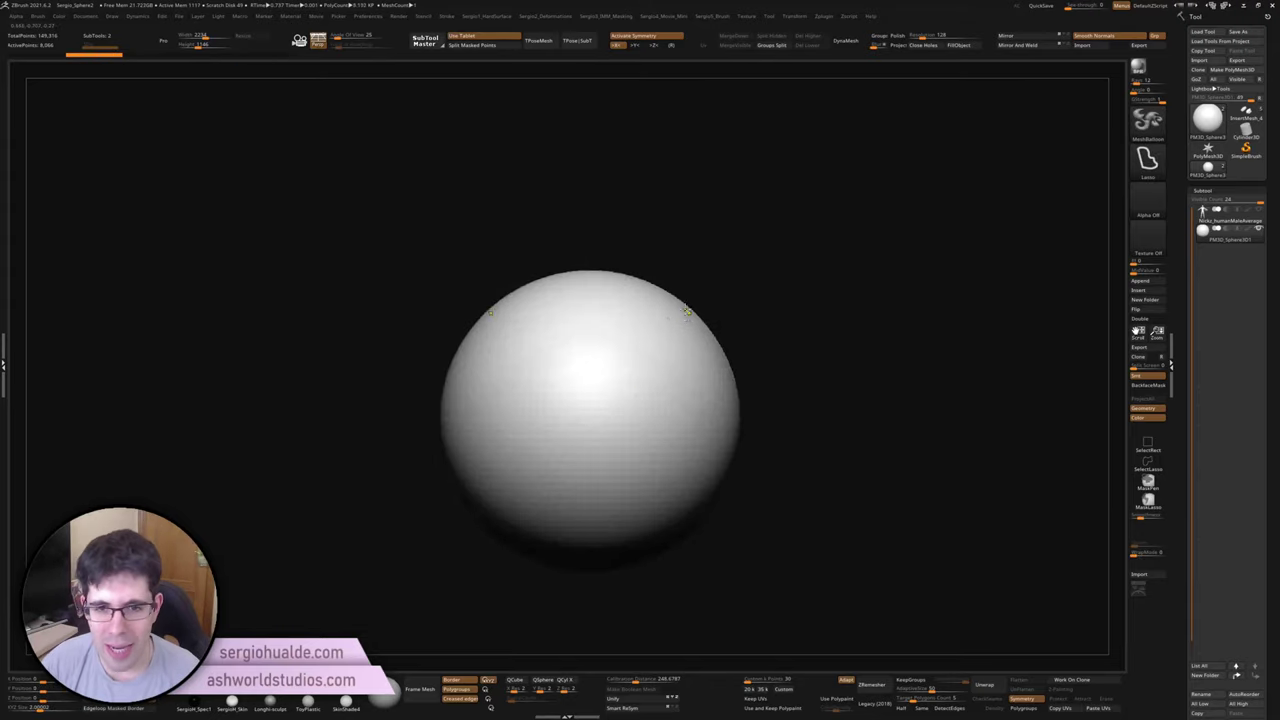
pyautogui.keyDown('ctrl'); pyautogui.keyDown('shift'); pyautogui.moveTo(961, 135); pyautogui.dragTo(622, 375); pyautogui.keyUp('shift'); pyautogui.keyUp('ctrl')
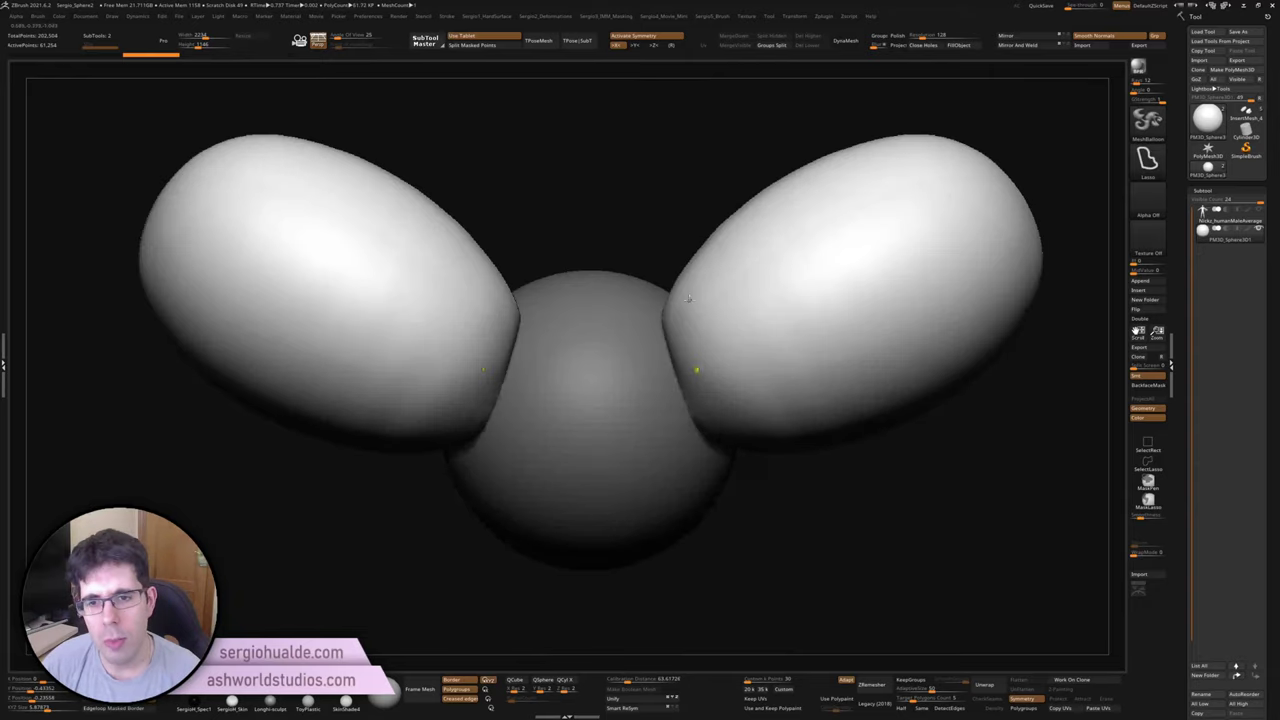
pyautogui.keyDown('ctrl'); pyautogui.keyDown('shift'); pyautogui.click(669, 358); pyautogui.keyUp('shift'); pyautogui.keyUp('ctrl')
pyautogui.moveTo(806, 346)
pyautogui.keyDown('ctrl'); pyautogui.keyDown('shift'); pyautogui.mouseDown()
pyautogui.moveTo(631, 514)
pyautogui.moveTo(654, 538)
pyautogui.mouseUp(); pyautogui.keyUp('shift'); pyautogui.keyUp('ctrl')
pyautogui.keyDown('ctrl'); pyautogui.keyDown('shift'); pyautogui.click(660, 240); pyautogui.keyUp('shift'); pyautogui.keyUp('ctrl')
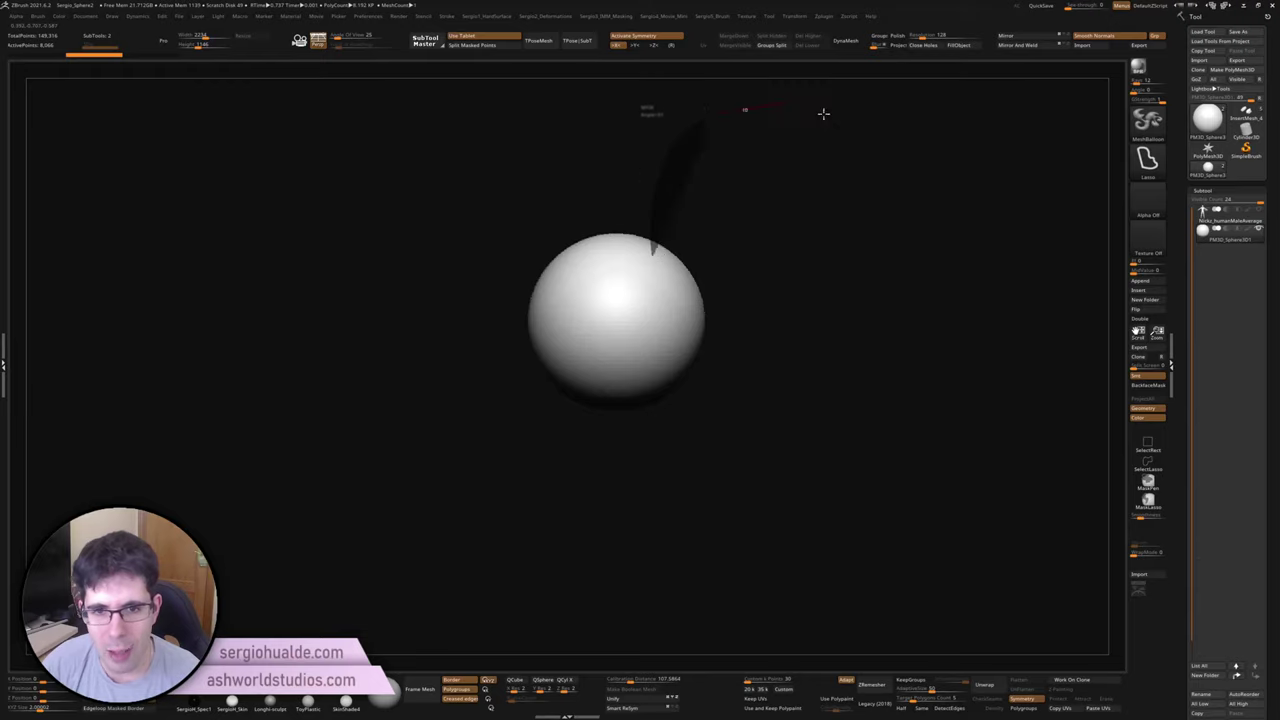
pyautogui.moveTo(823, 113)
pyautogui.keyDown('ctrl'); pyautogui.keyDown('shift'); pyautogui.mouseDown()
pyautogui.moveTo(734, 323)
pyautogui.moveTo(654, 266)
pyautogui.moveTo(834, 129)
pyautogui.moveTo(657, 129)
pyautogui.moveTo(640, 423)
pyautogui.mouseUp(); pyautogui.keyUp('shift'); pyautogui.keyUp('ctrl')
pyautogui.keyDown('ctrl'); pyautogui.keyDown('shift'); pyautogui.click(665, 270); pyautogui.keyUp('shift'); pyautogui.keyUp('ctrl')
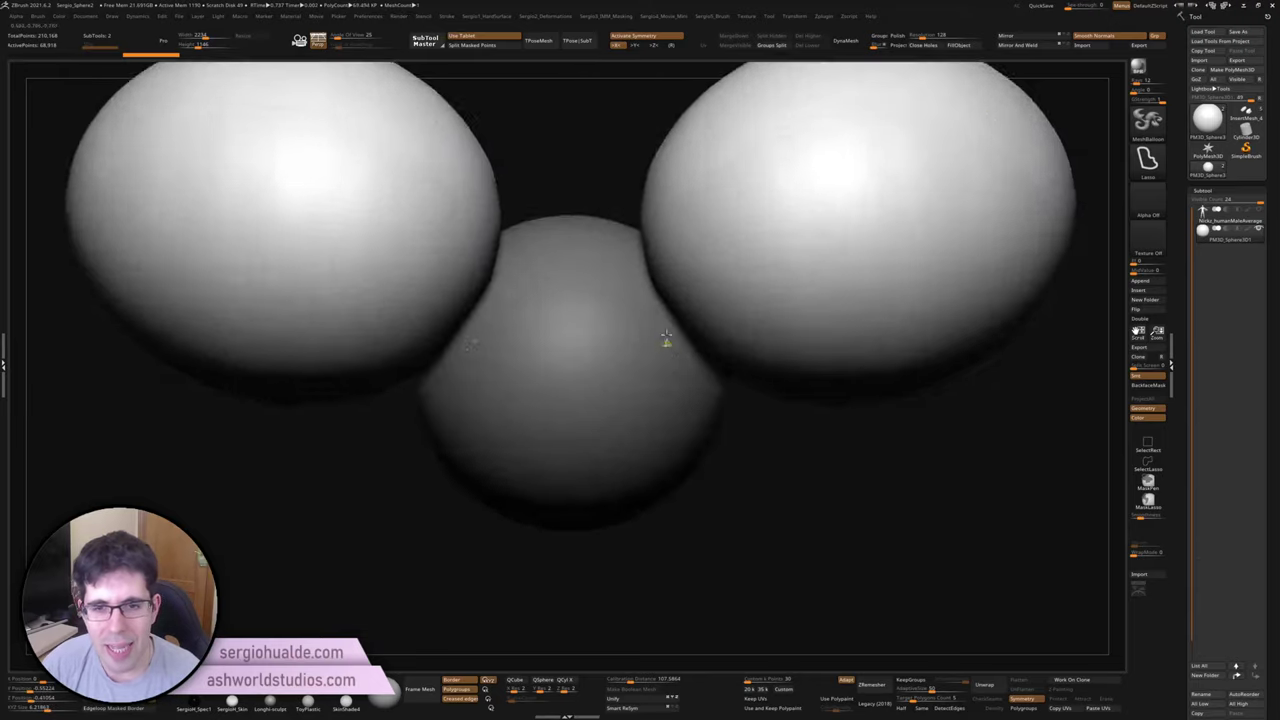
pyautogui.keyDown('ctrl'); pyautogui.keyDown('shift'); pyautogui.click(666, 330); pyautogui.keyUp('shift'); pyautogui.keyUp('ctrl')
# Step: Draw and clip symmetric horns on the head, then undo back to the plain sphere
pyautogui.moveTo(671, 157)
pyautogui.keyDown('ctrl'); pyautogui.keyDown('shift'); pyautogui.mouseDown()
pyautogui.moveTo(866, 390)
pyautogui.moveTo(668, 281)
pyautogui.moveTo(910, 215)
pyautogui.moveTo(620, 421)
pyautogui.mouseUp(); pyautogui.keyUp('shift'); pyautogui.keyUp('ctrl')
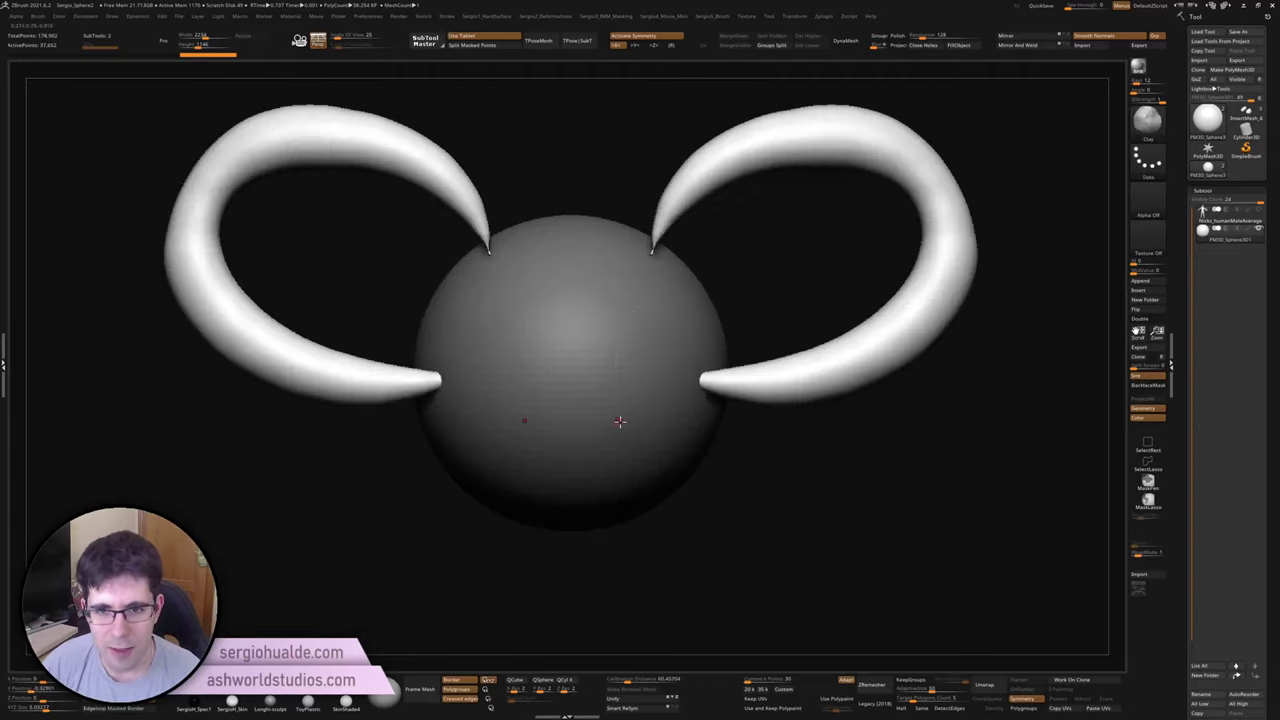
pyautogui.moveTo(654, 349)
pyautogui.keyDown('ctrl'); pyautogui.keyDown('shift'); pyautogui.mouseDown()
pyautogui.moveTo(832, 457)
pyautogui.moveTo(743, 337)
pyautogui.moveTo(908, 240)
pyautogui.moveTo(786, 463)
pyautogui.mouseUp(); pyautogui.keyUp('shift'); pyautogui.keyUp('ctrl')
pyautogui.moveTo(682, 348)
pyautogui.keyDown('ctrl'); pyautogui.keyDown('shift'); pyautogui.mouseDown()
pyautogui.moveTo(897, 194)
pyautogui.moveTo(1011, 344)
pyautogui.moveTo(780, 234)
pyautogui.mouseUp(); pyautogui.keyUp('shift'); pyautogui.keyUp('ctrl')
pyautogui.hotkey('ctrl', 'z')
pyautogui.hotkey('ctrl', 'z')
pyautogui.hotkey('ctrl', 'z')
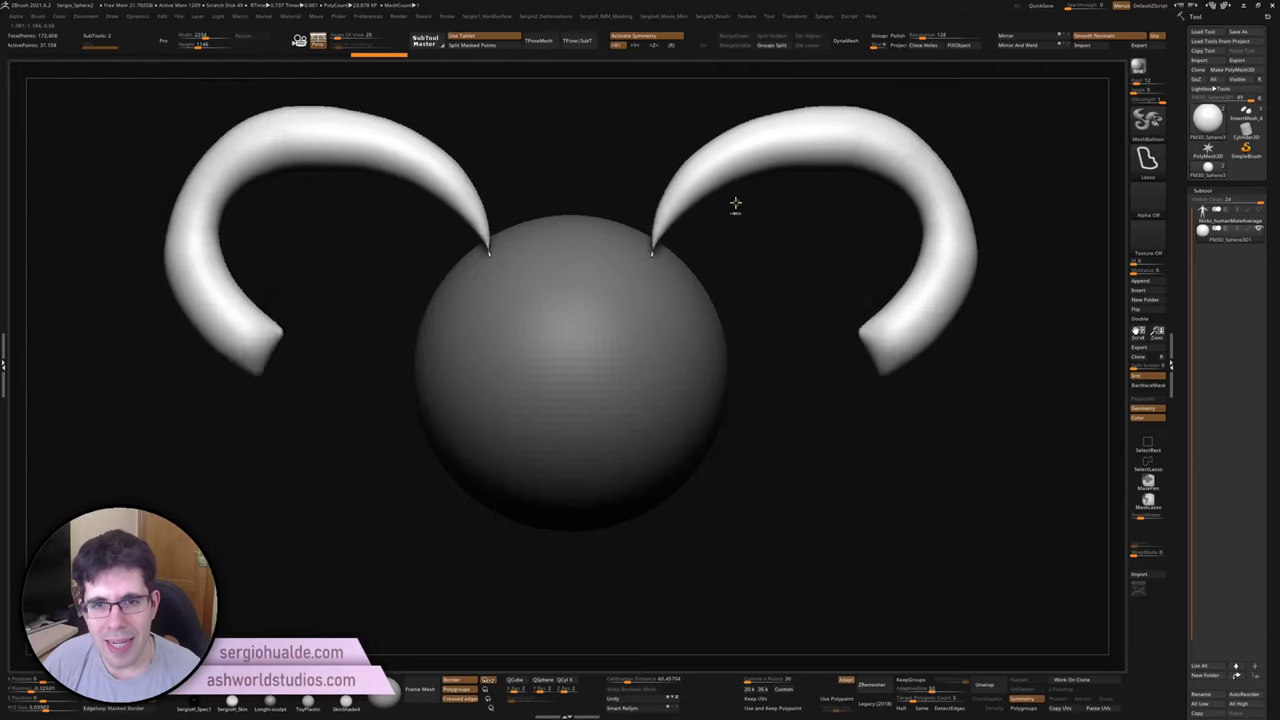
pyautogui.hotkey('ctrl', 'z')
pyautogui.hotkey('ctrl', 'z')
pyautogui.hotkey('ctrl', 'z')
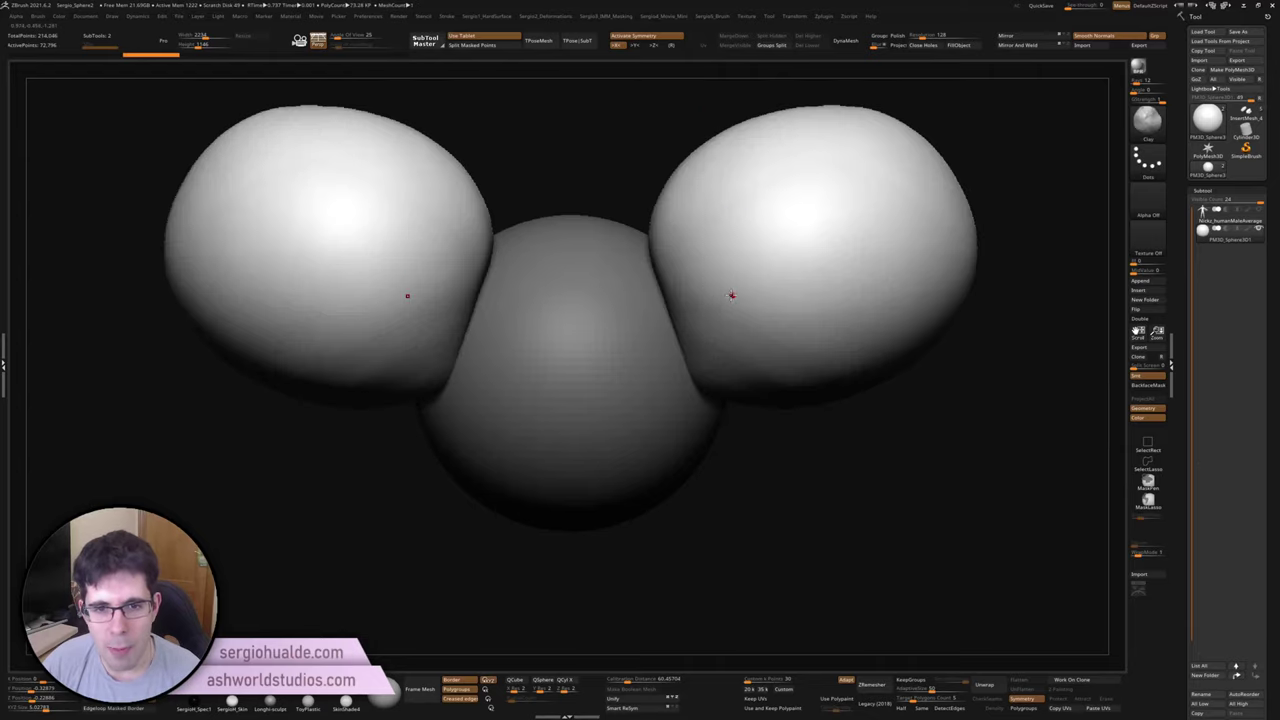
pyautogui.hotkey('ctrl', 'z')
pyautogui.keyDown('ctrl'); pyautogui.keyDown('shift'); pyautogui.moveTo(657, 380); pyautogui.dragTo(590, 540); pyautogui.keyUp('shift'); pyautogui.keyUp('ctrl')
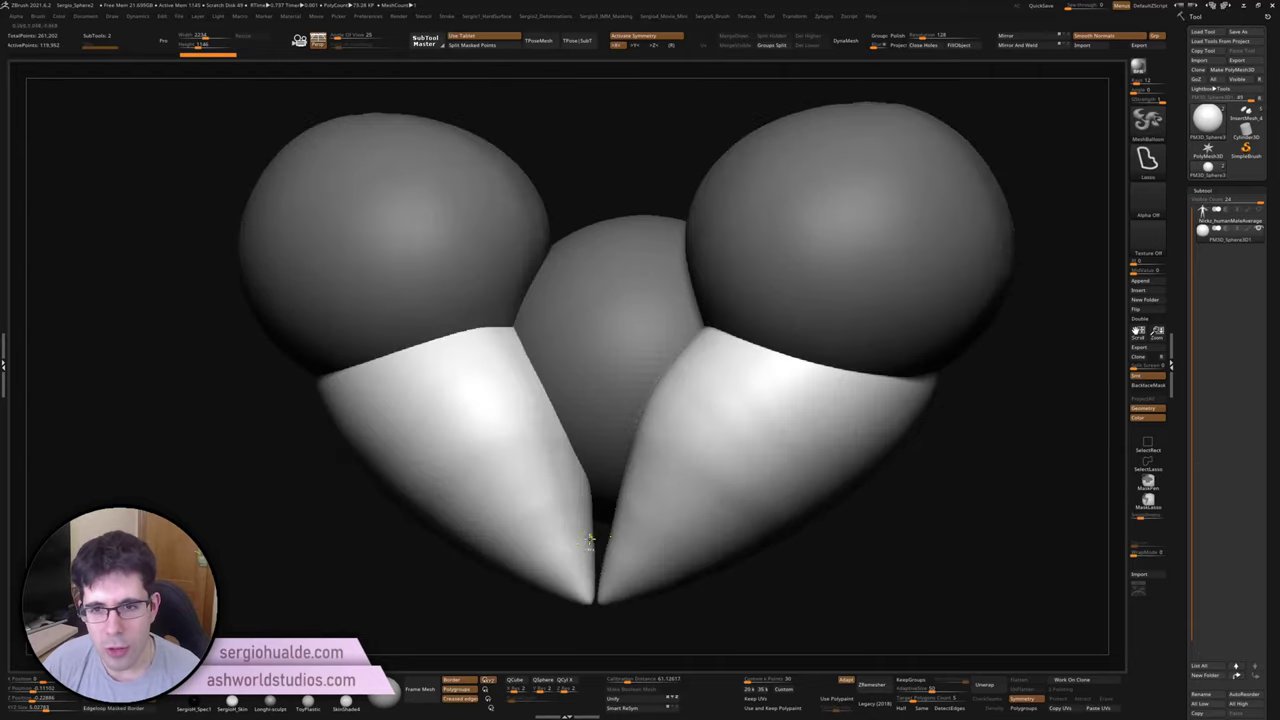
pyautogui.hotkey('ctrl', 'z')
pyautogui.hotkey('ctrl', 'z')
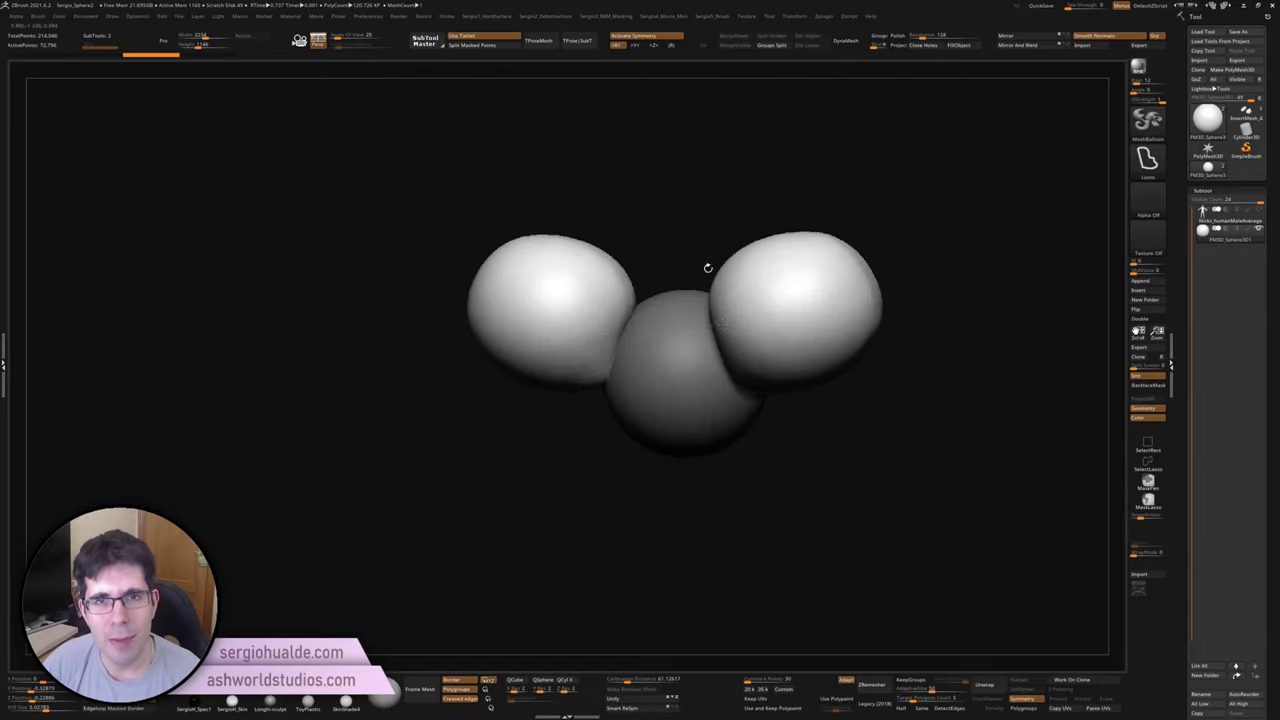
pyautogui.hotkey('ctrl', 'z')
pyautogui.hotkey('ctrl', 'z')
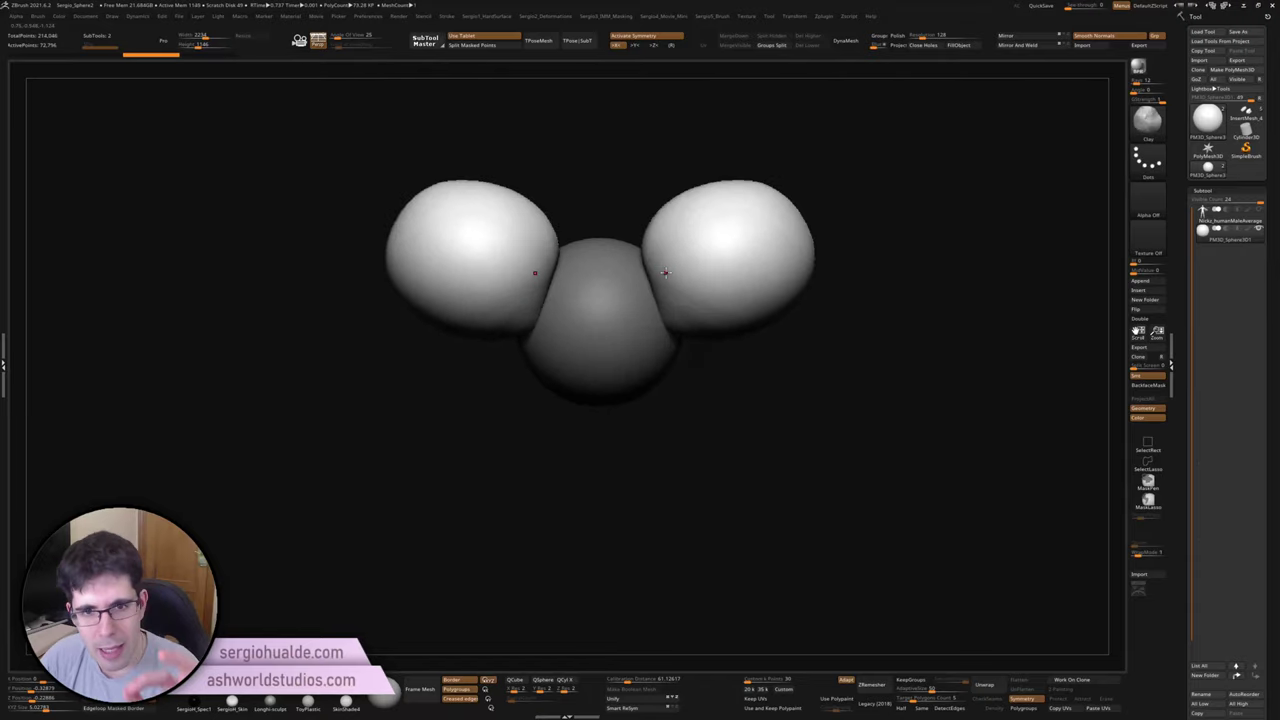
pyautogui.hotkey('ctrl', 'z')
pyautogui.hotkey('ctrl', 'z')
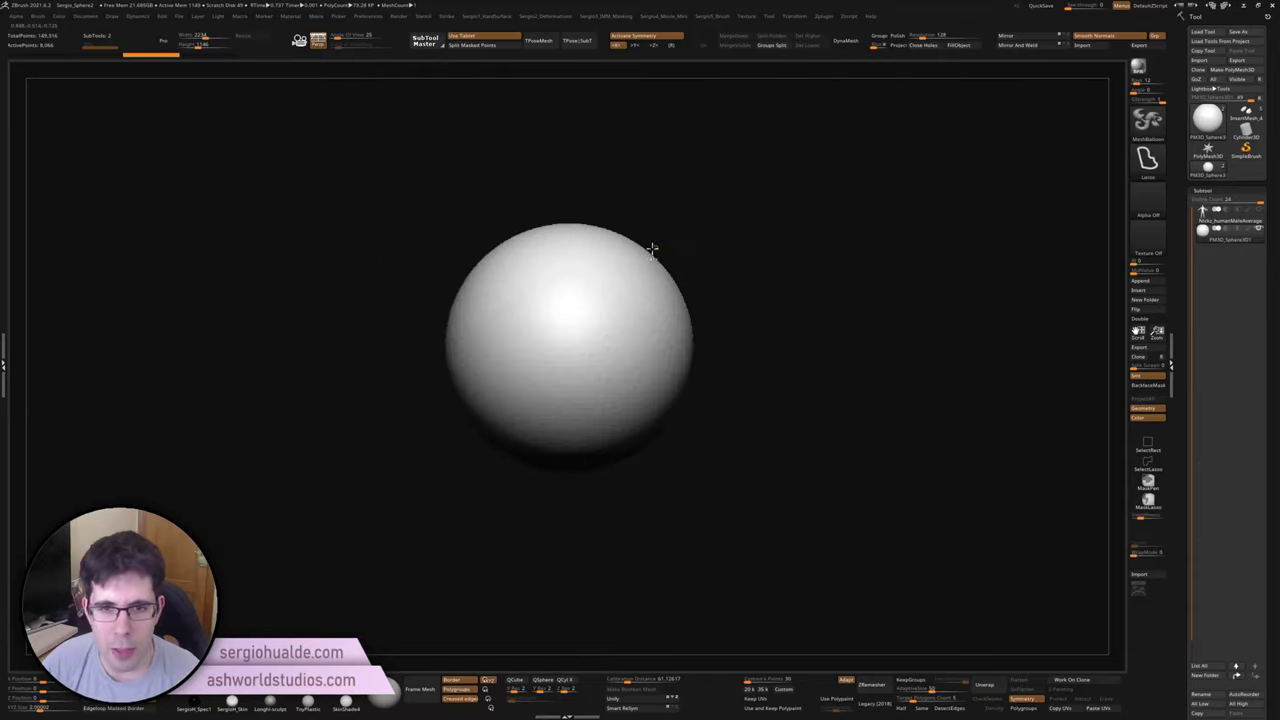
# Step: Add two symmetric ear spheres beside the head
pyautogui.keyDown('ctrl'); pyautogui.keyDown('shift'); pyautogui.moveTo(627, 255); pyautogui.dragTo(793, 337); pyautogui.keyUp('shift'); pyautogui.keyUp('ctrl')
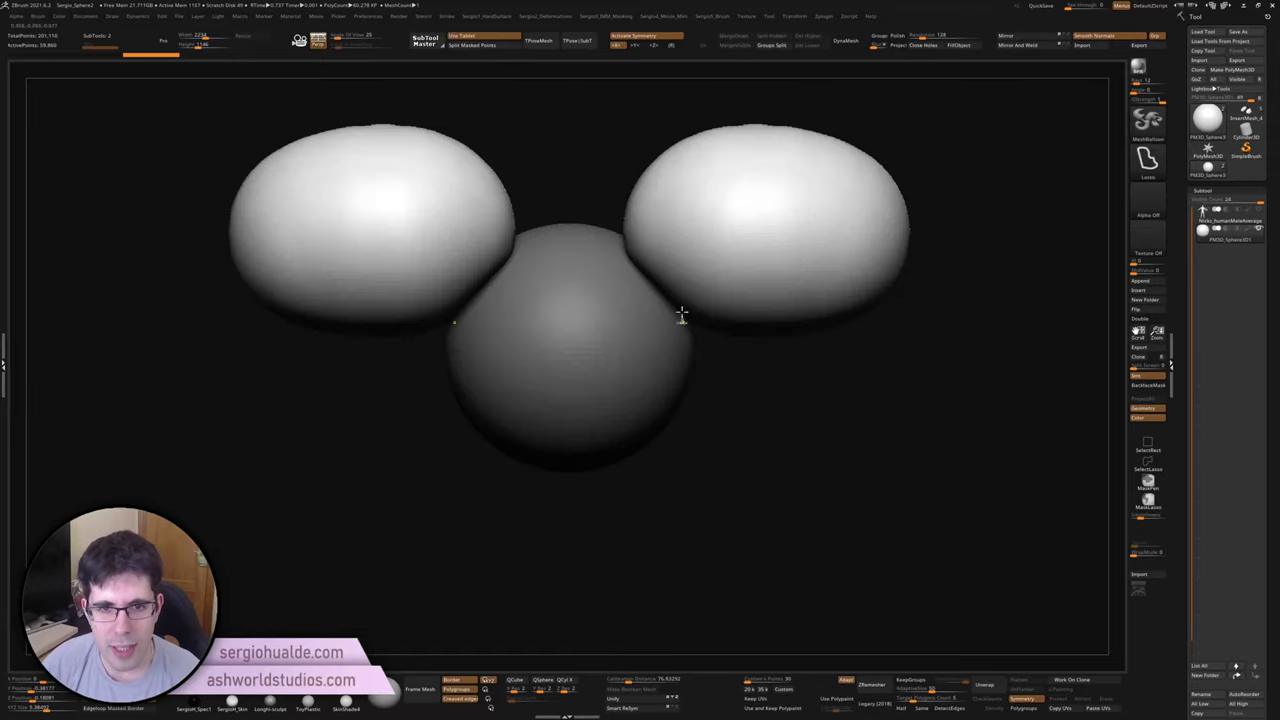
pyautogui.keyDown('ctrl'); pyautogui.keyDown('shift'); pyautogui.moveTo(807, 292); pyautogui.dragTo(670, 300); pyautogui.keyUp('shift'); pyautogui.keyUp('ctrl')
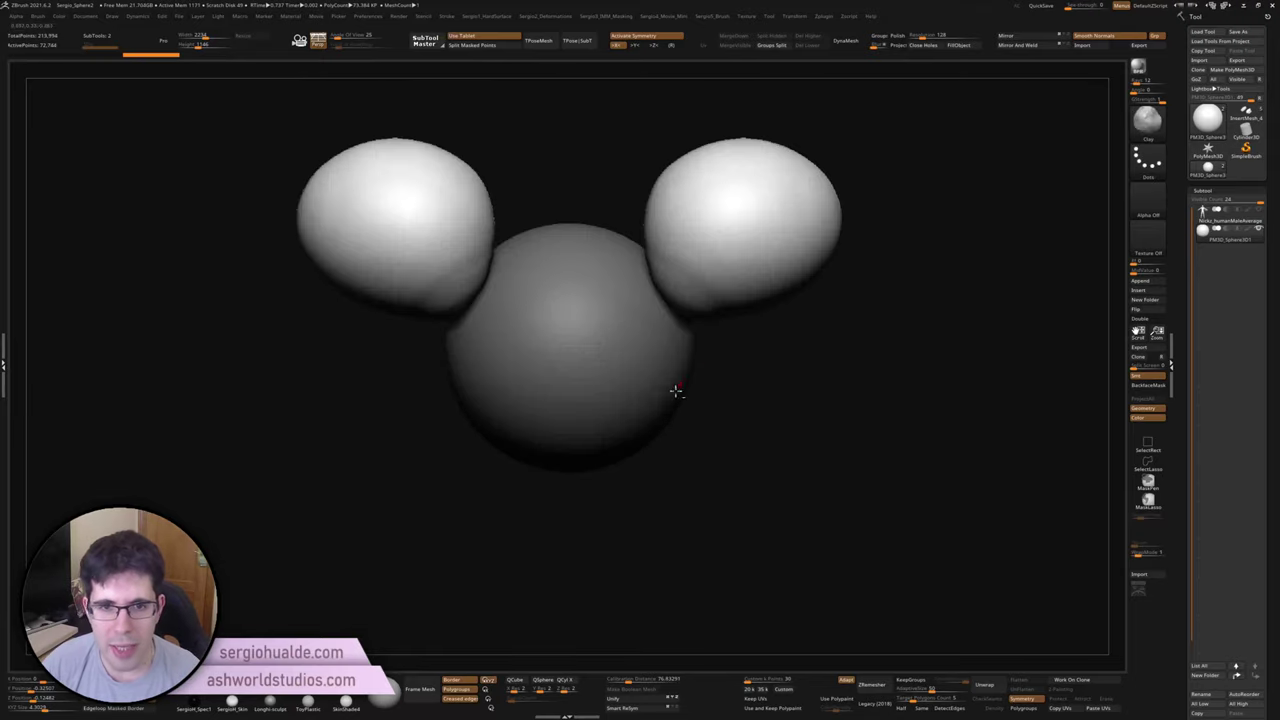
pyautogui.keyDown('alt'); pyautogui.moveTo(674, 391); pyautogui.dragTo(598, 312); pyautogui.keyUp('alt')
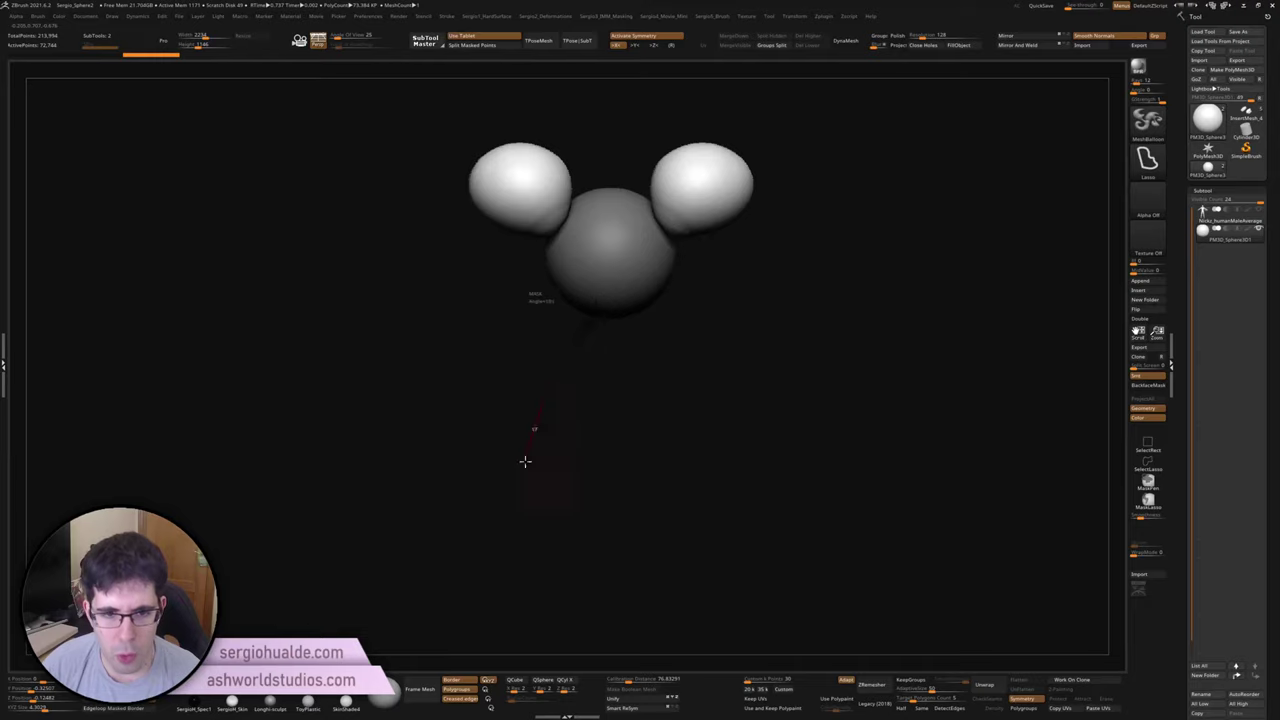
# Step: Create a teardrop body under the head, undoing the misplaced attempts
pyautogui.keyDown('ctrl'); pyautogui.keyDown('shift'); pyautogui.moveTo(622, 438); pyautogui.dragTo(622, 440); pyautogui.keyUp('shift'); pyautogui.keyUp('ctrl')
pyautogui.hotkey('ctrl', 'z')
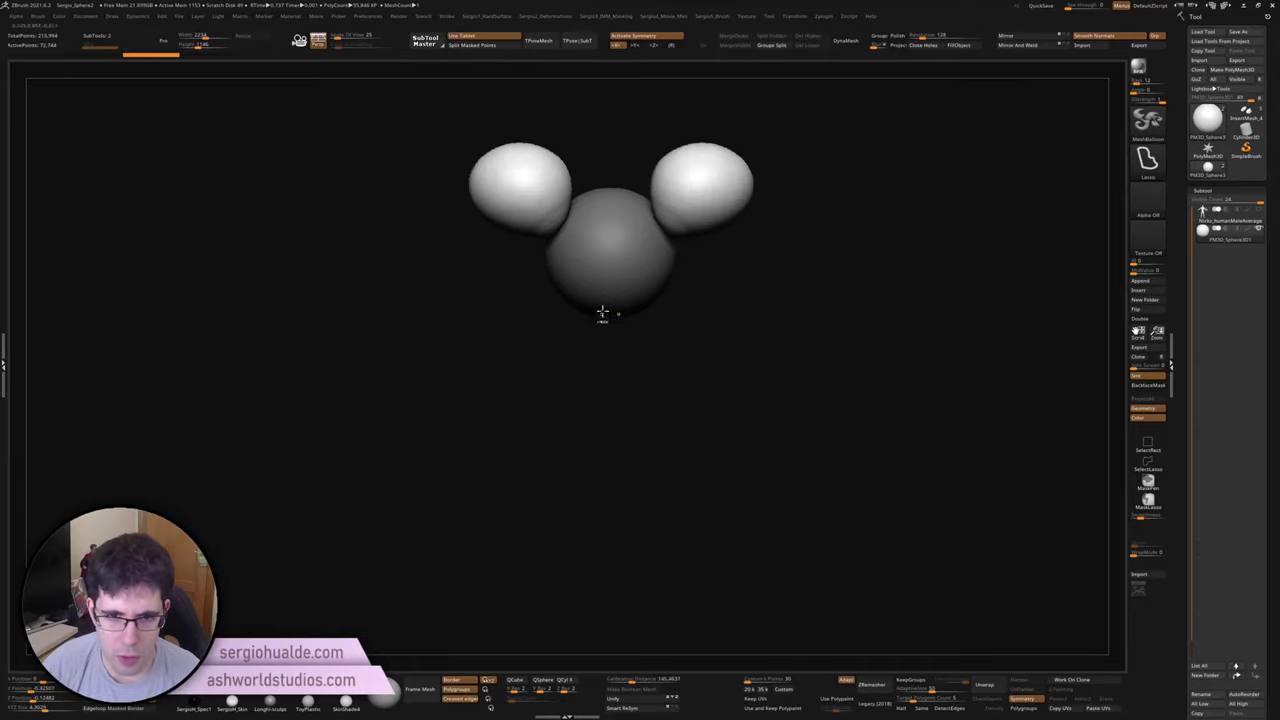
pyautogui.moveTo(600, 310)
pyautogui.keyDown('ctrl'); pyautogui.keyDown('shift'); pyautogui.mouseDown()
pyautogui.moveTo(555, 525)
pyautogui.moveTo(674, 349)
pyautogui.mouseUp(); pyautogui.keyUp('shift'); pyautogui.keyUp('ctrl')
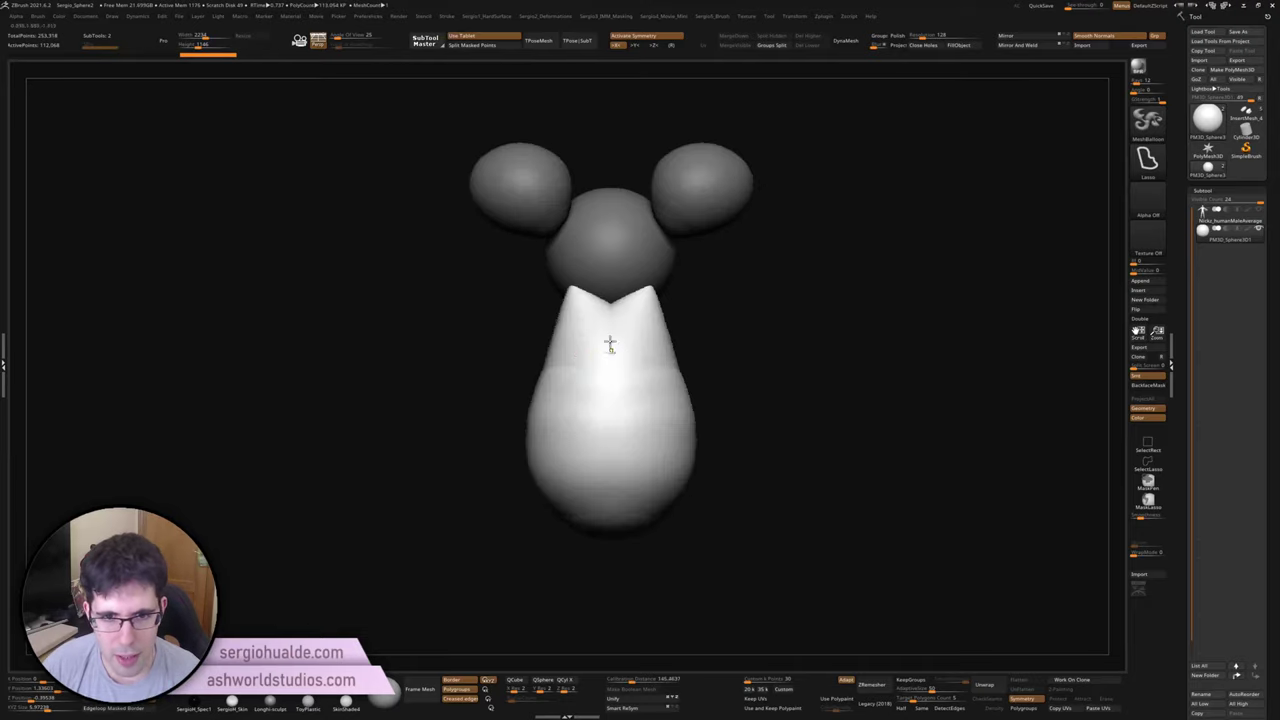
pyautogui.hotkey('ctrl', 'z')
pyautogui.keyDown('ctrl'); pyautogui.keyDown('shift'); pyautogui.moveTo(524, 465); pyautogui.dragTo(668, 519); pyautogui.keyUp('shift'); pyautogui.keyUp('ctrl')
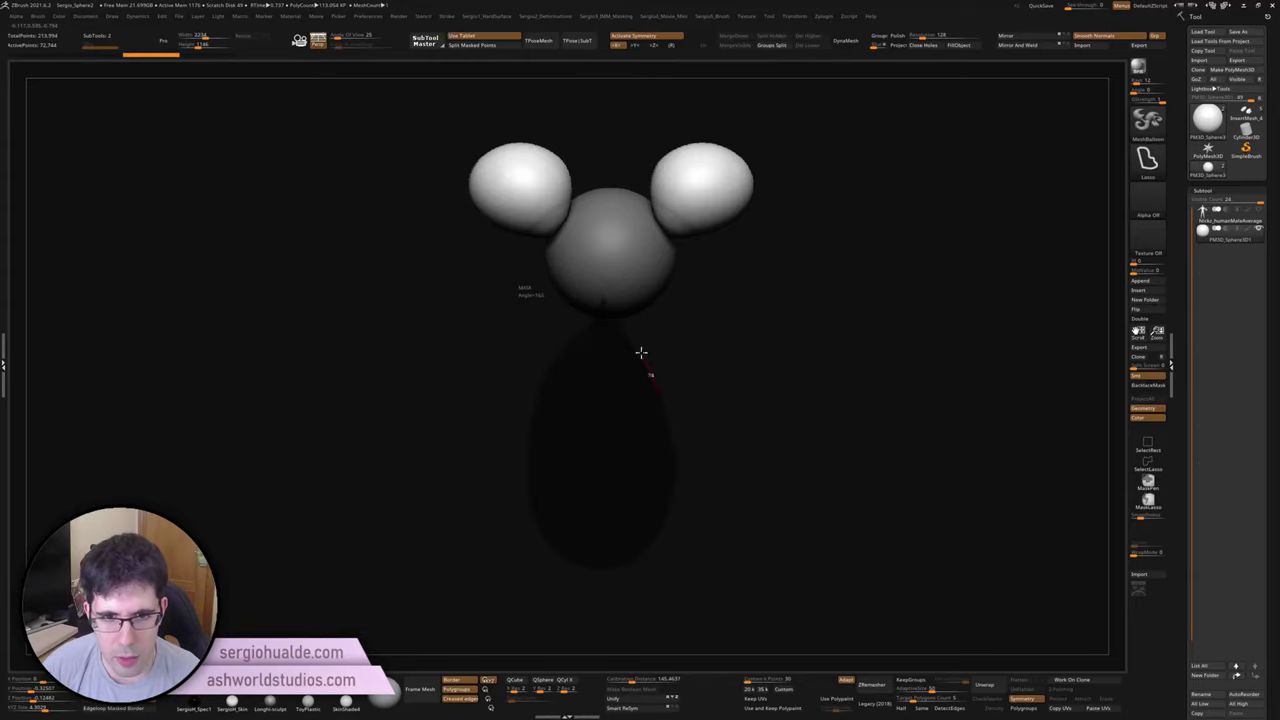
pyautogui.keyDown('ctrl'); pyautogui.keyDown('shift'); pyautogui.moveTo(641, 352); pyautogui.dragTo(648, 325); pyautogui.keyUp('shift'); pyautogui.keyUp('ctrl')
pyautogui.keyDown('alt'); pyautogui.moveTo(566, 400); pyautogui.dragTo(531, 323); pyautogui.keyUp('alt')
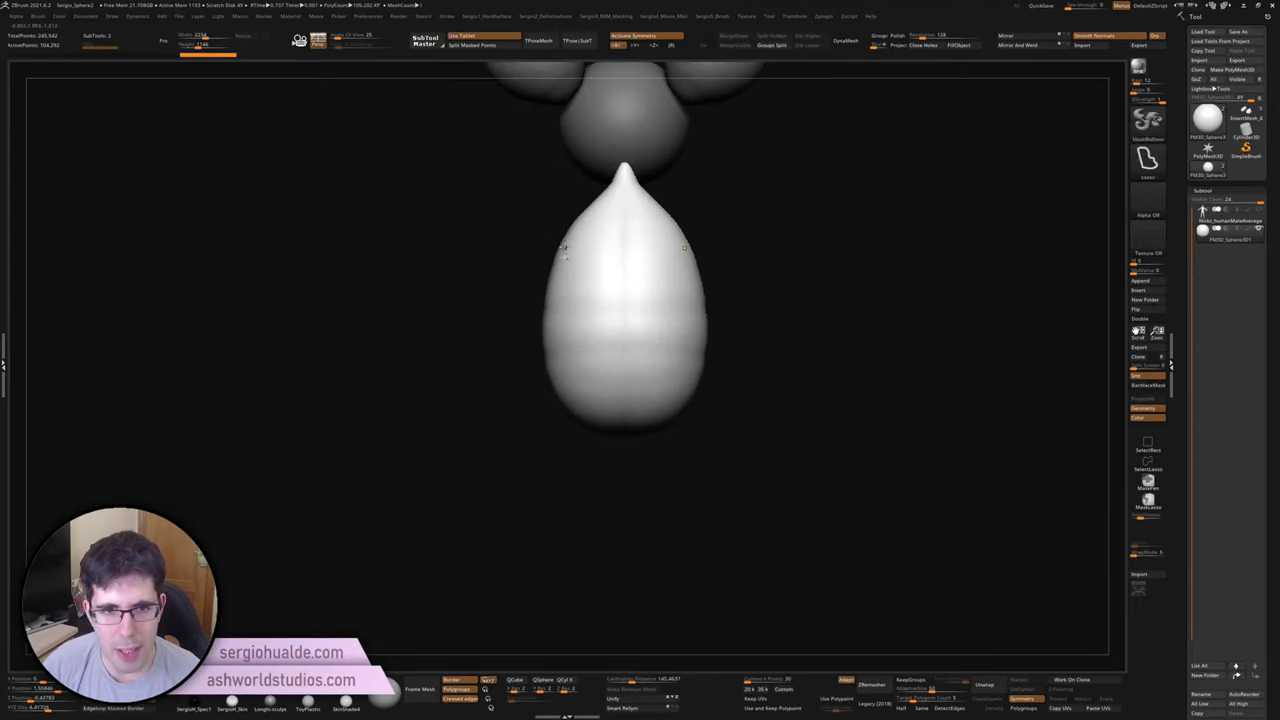
# Step: Add symmetric arms on both sides and two legs under the body
pyautogui.moveTo(448, 281); pyautogui.dragTo(447, 290)
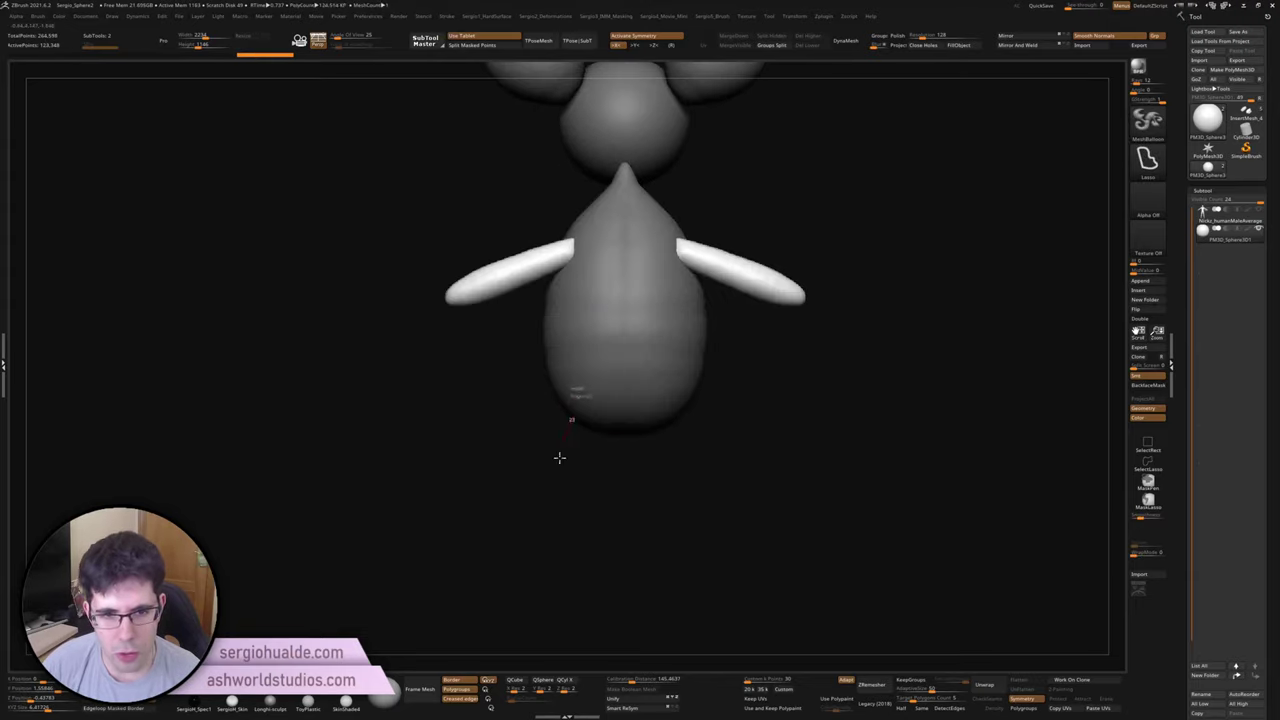
pyautogui.moveTo(559, 457); pyautogui.dragTo(580, 523)
pyautogui.moveTo(586, 380)
pyautogui.keyDown('alt'); pyautogui.mouseDown()
pyautogui.moveTo(622, 375)
pyautogui.moveTo(597, 429)
pyautogui.moveTo(545, 377)
pyautogui.mouseUp(); pyautogui.keyUp('alt')
pyautogui.press('w')
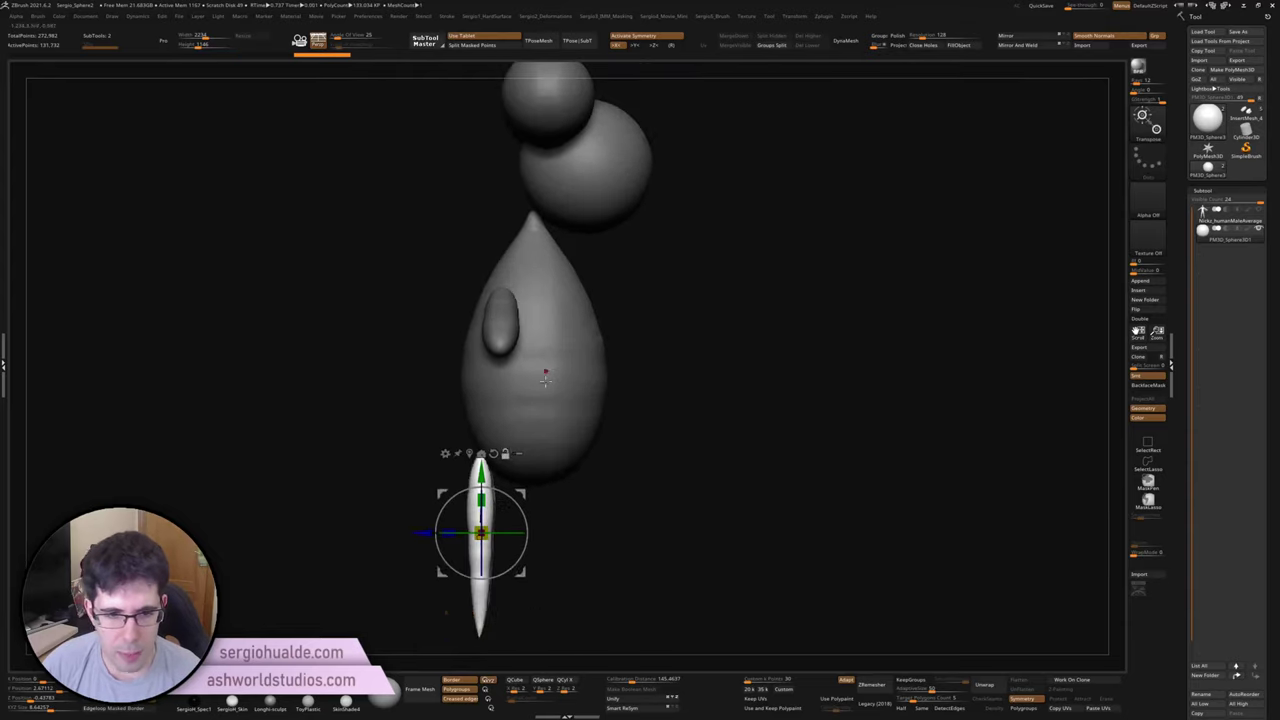
# Step: Slide the leg and the body onto the figure's centre line with Transpose
pyautogui.moveTo(480, 532); pyautogui.dragTo(561, 532)
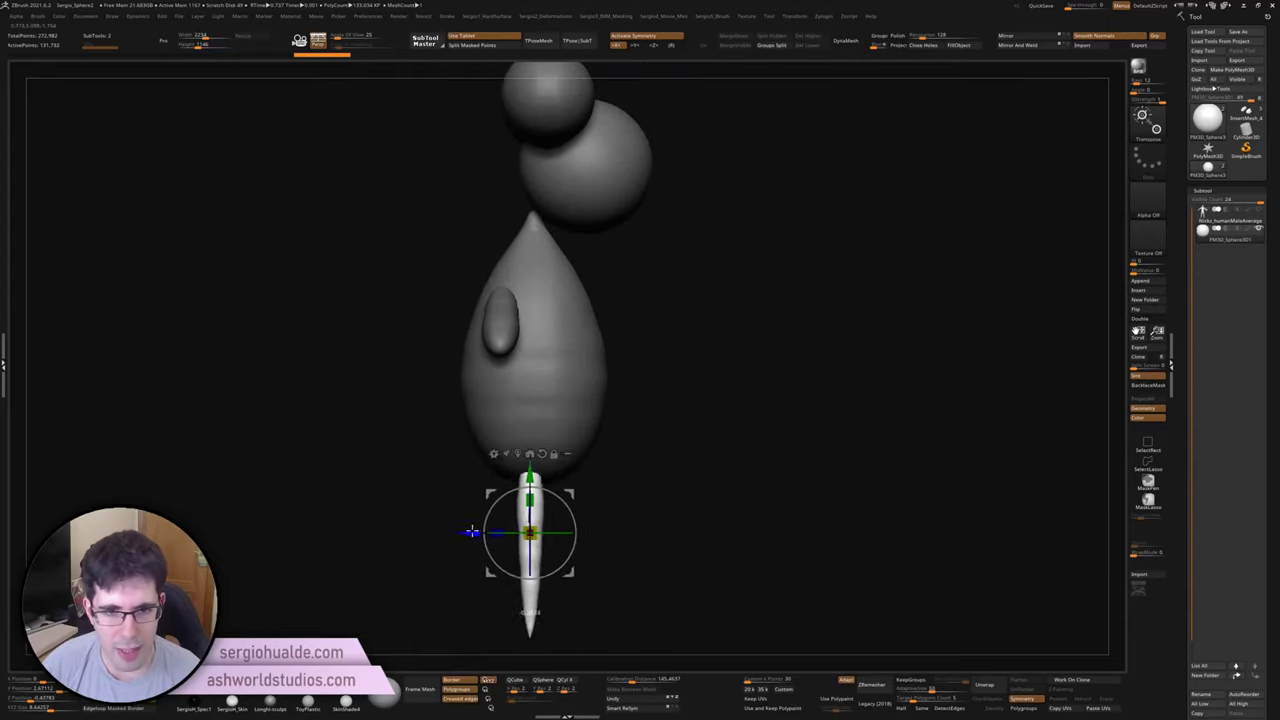
pyautogui.keyDown('alt'); pyautogui.click(561, 400); pyautogui.keyUp('alt')
pyautogui.hotkey('shift', 'f')
pyautogui.moveTo(700, 400)
pyautogui.mouseDown()
pyautogui.moveTo(589, 297)
pyautogui.moveTo(503, 294)
pyautogui.moveTo(529, 298)
pyautogui.mouseUp()
pyautogui.hotkey('shift', 'f')
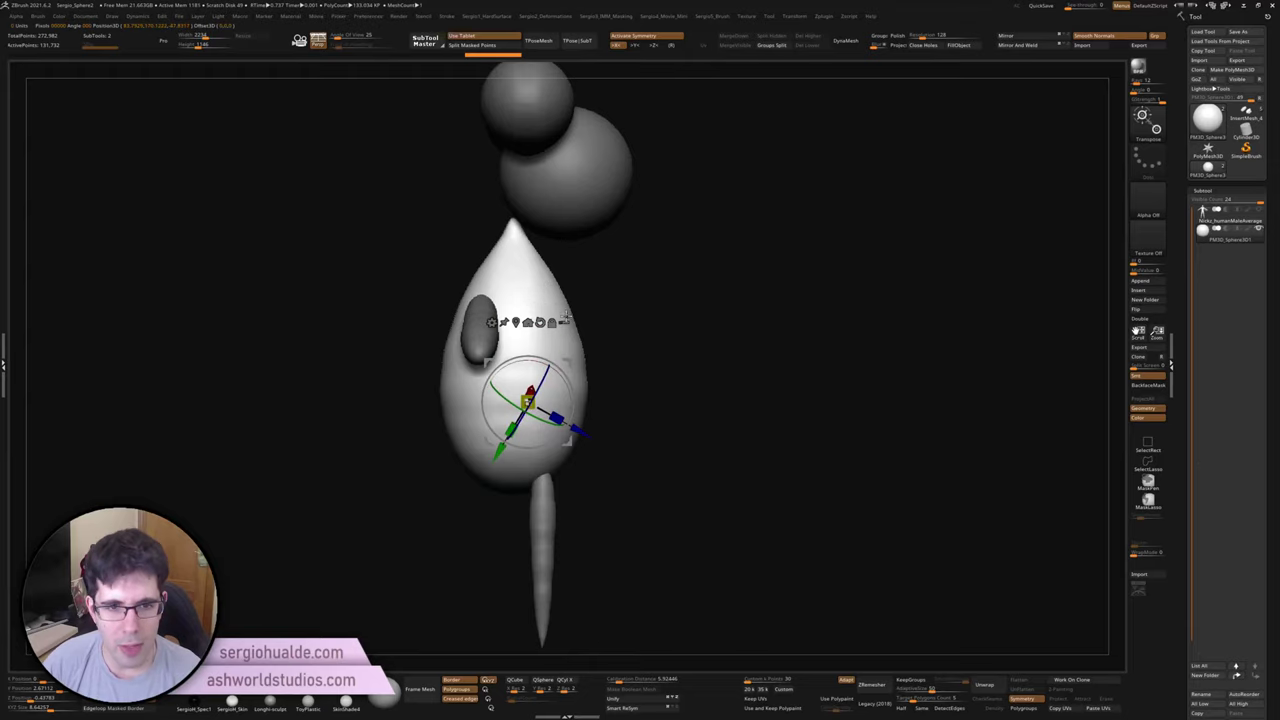
pyautogui.click(540, 322)
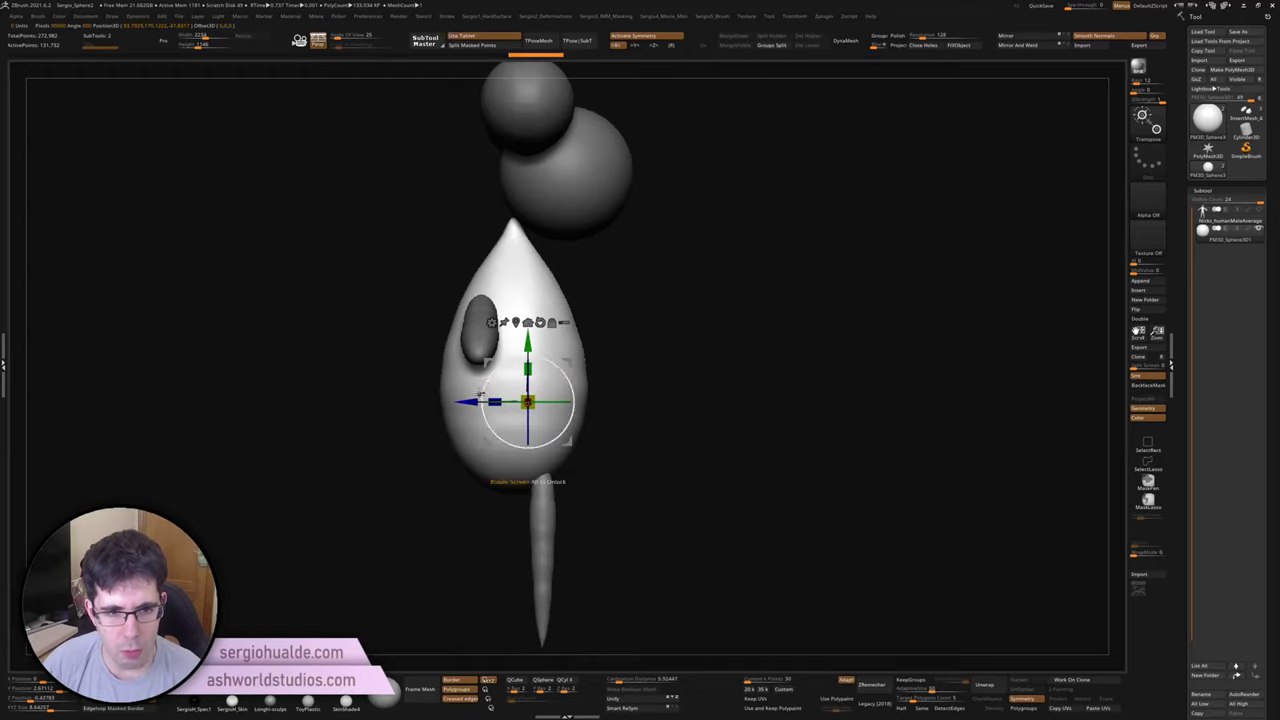
pyautogui.moveTo(493, 402); pyautogui.dragTo(541, 402)
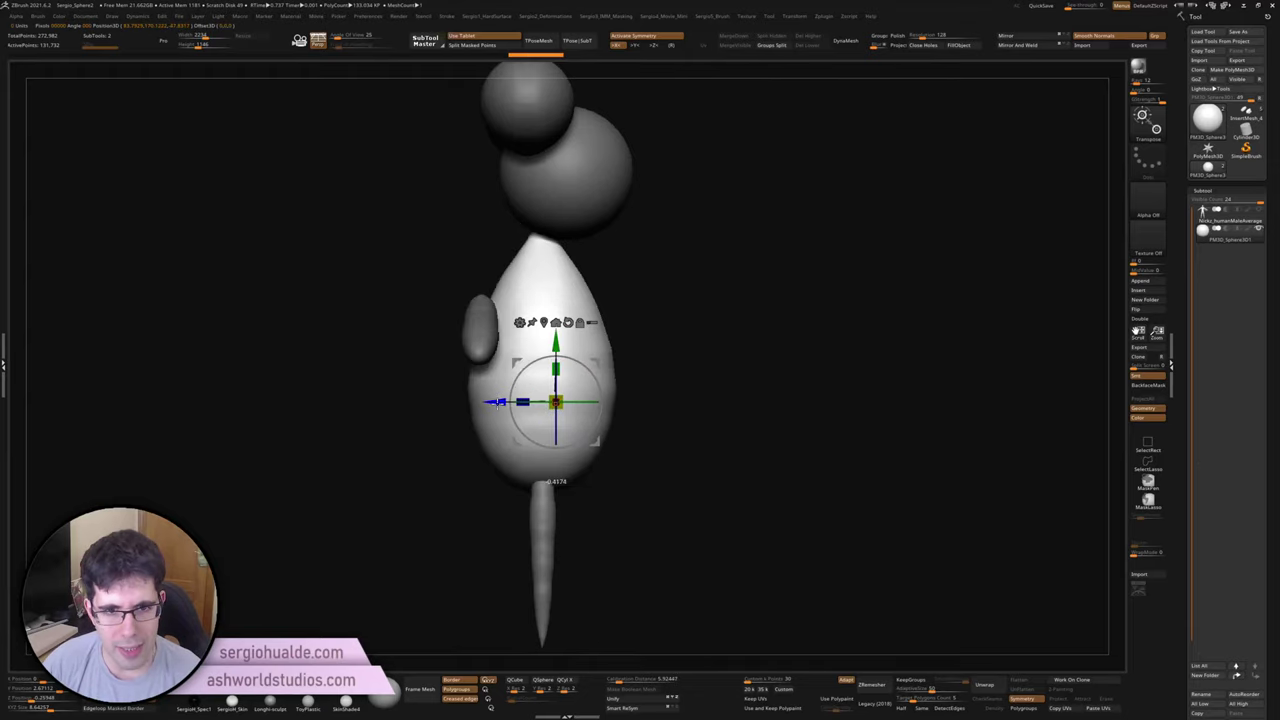
# Step: Centre the small ellipsoid, the spike below the body and the top head sphere
pyautogui.click(480, 330)
pyautogui.moveTo(424, 318); pyautogui.dragTo(509, 318)
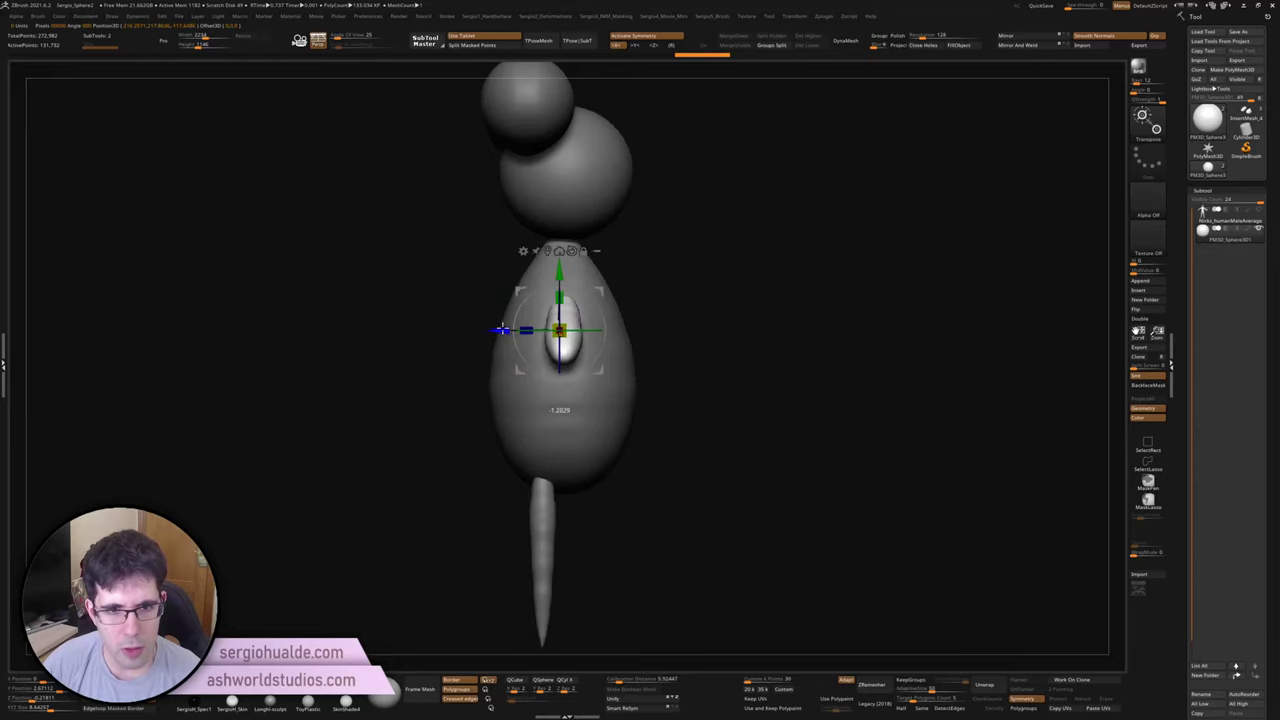
pyautogui.click(540, 520)
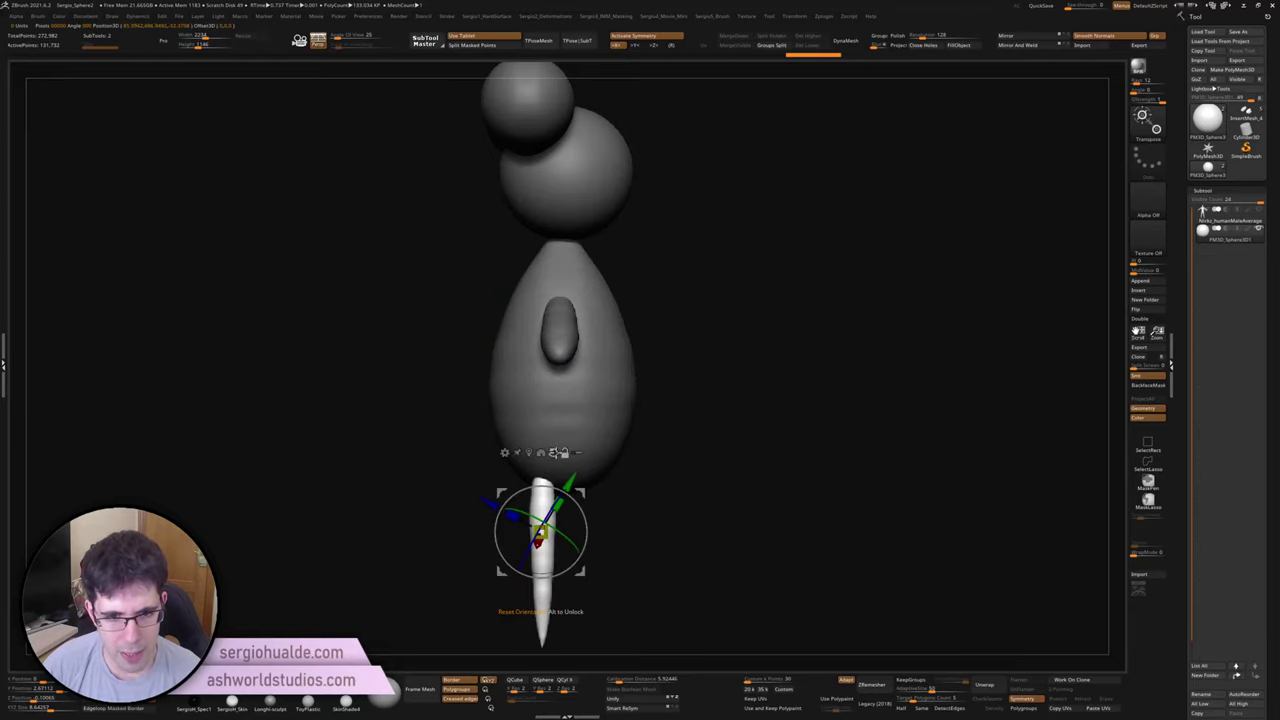
pyautogui.moveTo(495, 507)
pyautogui.mouseDown()
pyautogui.moveTo(480, 529)
pyautogui.moveTo(502, 525)
pyautogui.mouseUp()
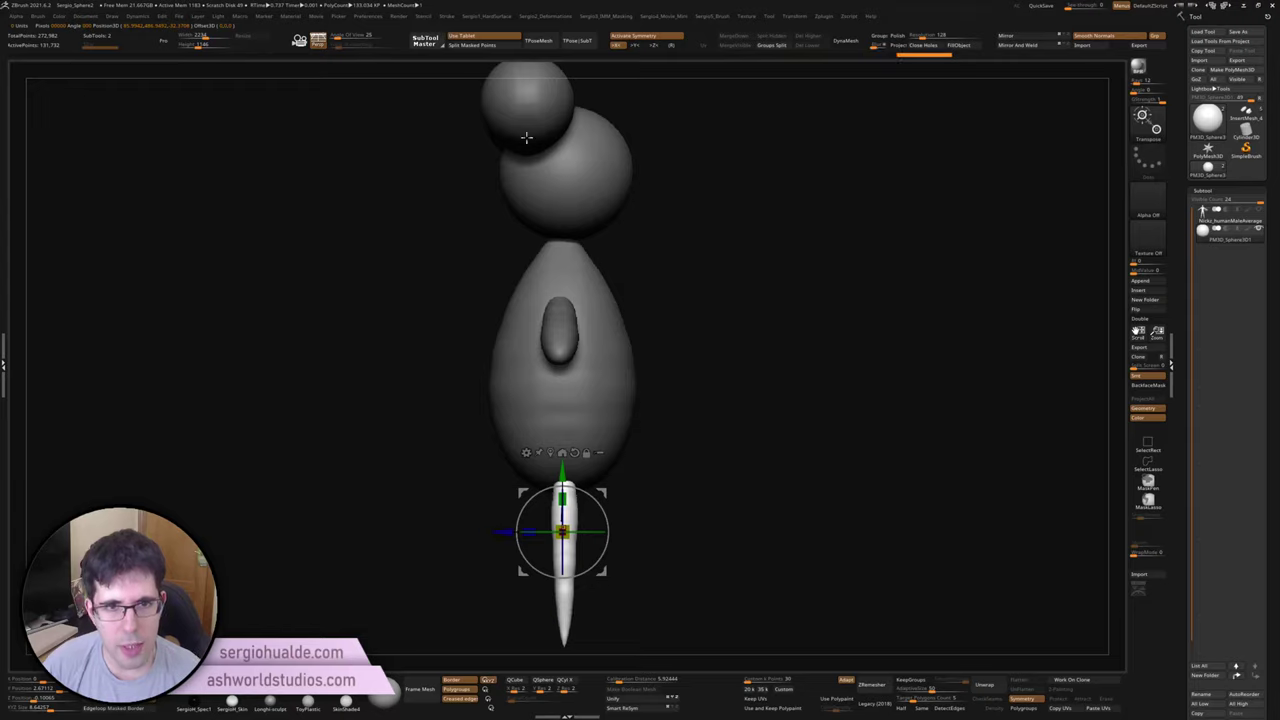
pyautogui.click(535, 105)
pyautogui.keyDown('alt'); pyautogui.moveTo(565, 62); pyautogui.dragTo(550, 207); pyautogui.keyUp('alt')
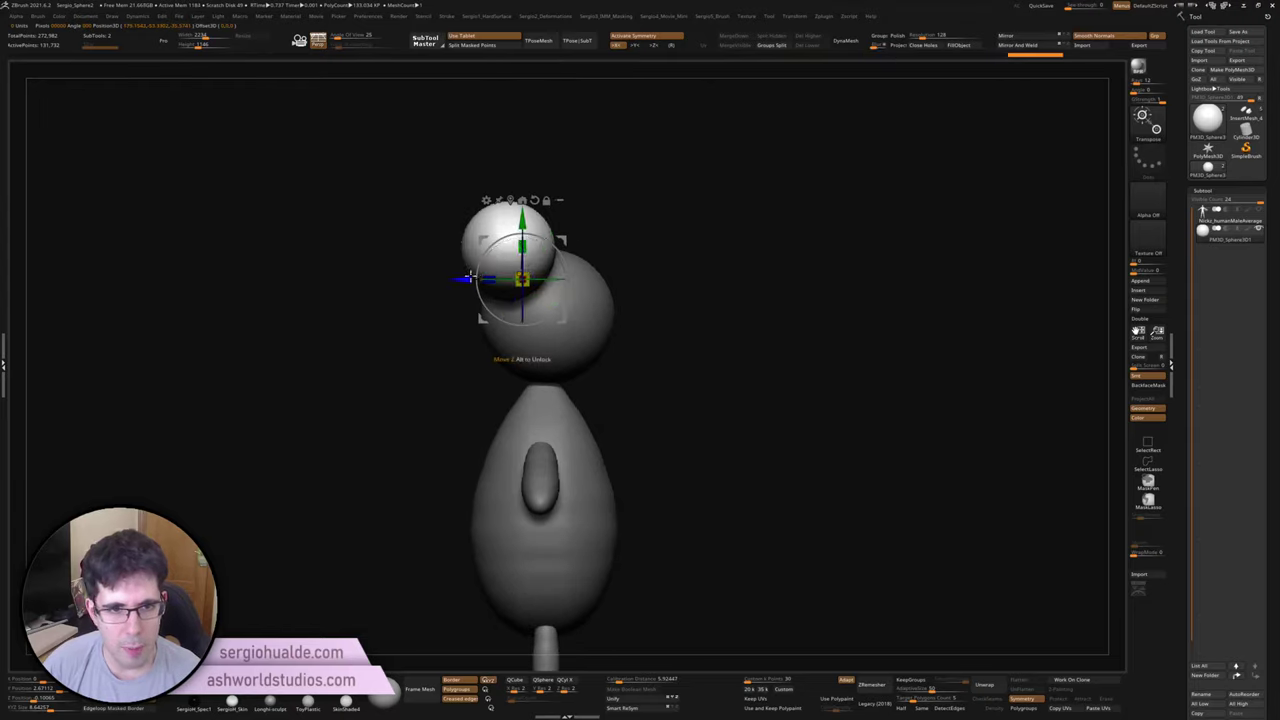
pyautogui.moveTo(466, 278); pyautogui.dragTo(499, 274)
# Step: Clear the mask and DynaMesh the figure into one merged mesh
pyautogui.press('q')
pyautogui.moveTo(639, 428)
pyautogui.mouseDown()
pyautogui.moveTo(594, 423)
pyautogui.moveTo(640, 300)
pyautogui.mouseUp()
pyautogui.click(845, 42)
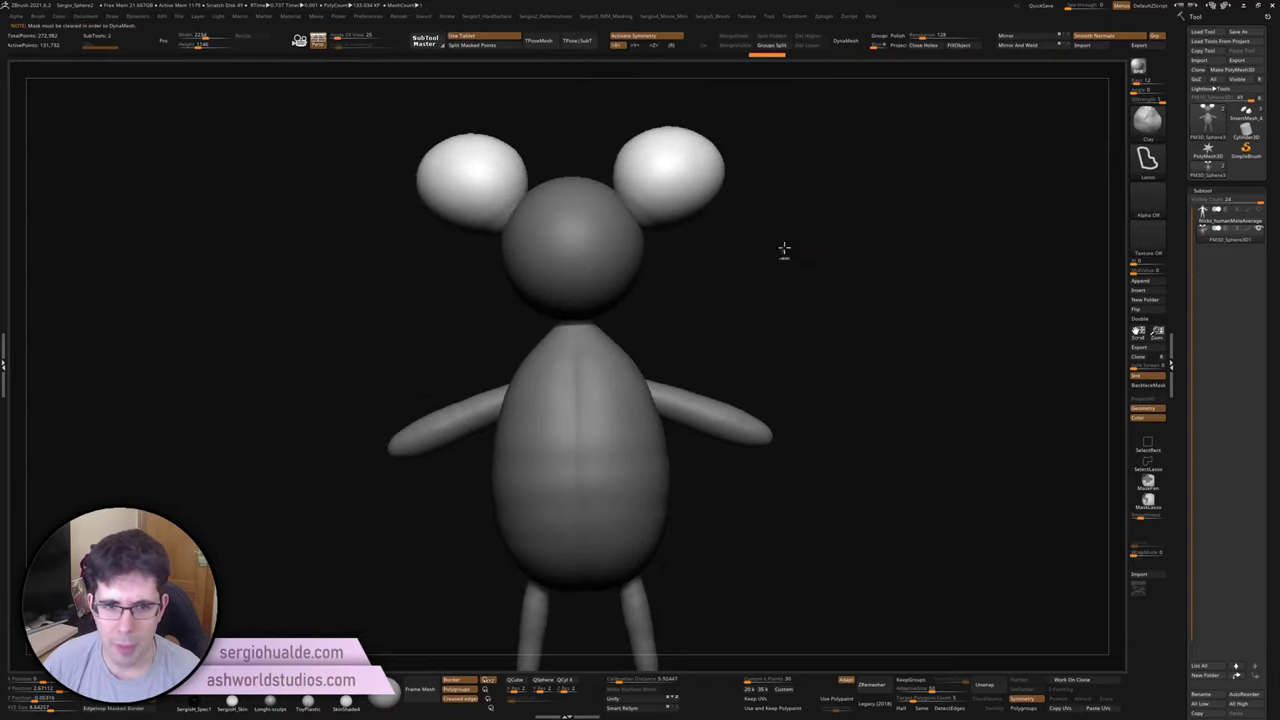
pyautogui.keyDown('ctrl'); pyautogui.click(770, 252); pyautogui.keyUp('ctrl')
pyautogui.click(858, 44)
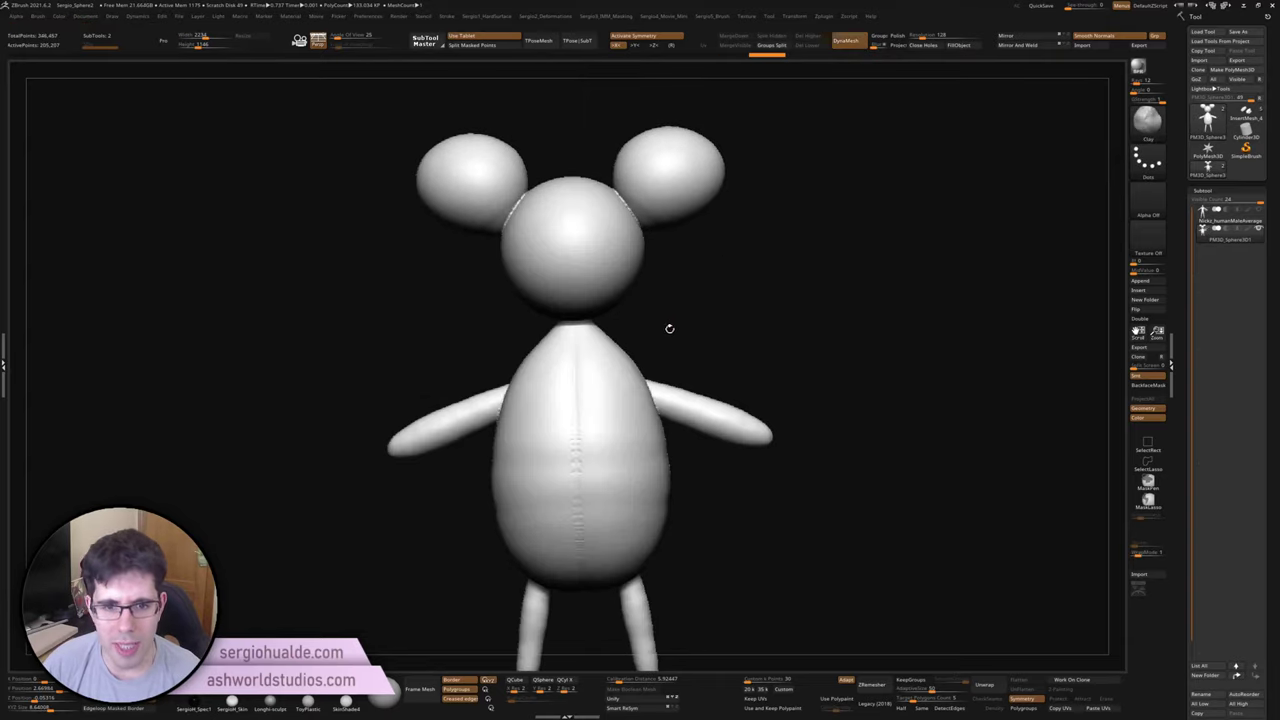
# Step: Smooth the body seam and the head-ear junctions
pyautogui.keyDown('shift'); pyautogui.moveTo(578, 332); pyautogui.dragTo(578, 550); pyautogui.keyUp('shift')
pyautogui.moveTo(515, 205)
pyautogui.keyDown('shift'); pyautogui.mouseDown()
pyautogui.moveTo(617, 215)
pyautogui.moveTo(515, 200)
pyautogui.mouseUp(); pyautogui.keyUp('shift')
pyautogui.keyDown('shift'); pyautogui.moveTo(589, 429); pyautogui.dragTo(600, 520); pyautogui.keyUp('shift')
pyautogui.moveTo(757, 346); pyautogui.dragTo(700, 420)
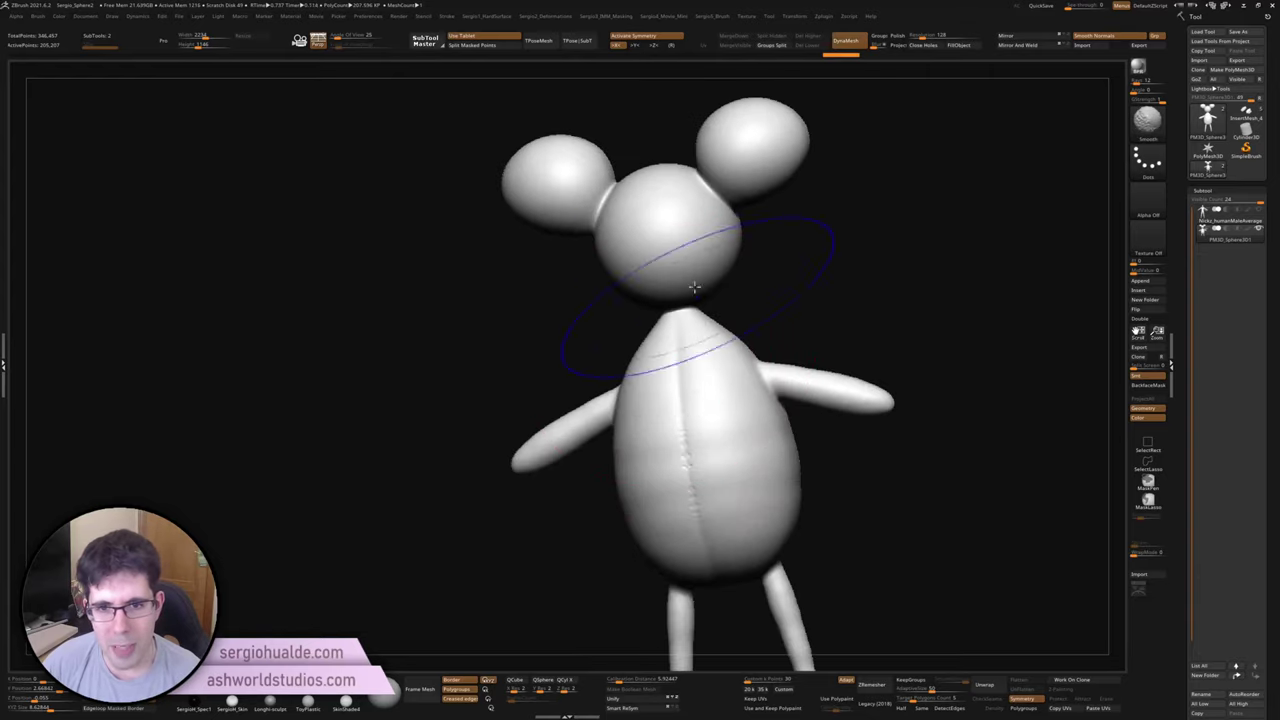
pyautogui.moveTo(645, 460); pyautogui.dragTo(700, 423, button='right')
# Step: Build up clay where the arm meets the body and reframe the whole mouse
pyautogui.press('b')
pyautogui.press('c')
pyautogui.press('b')
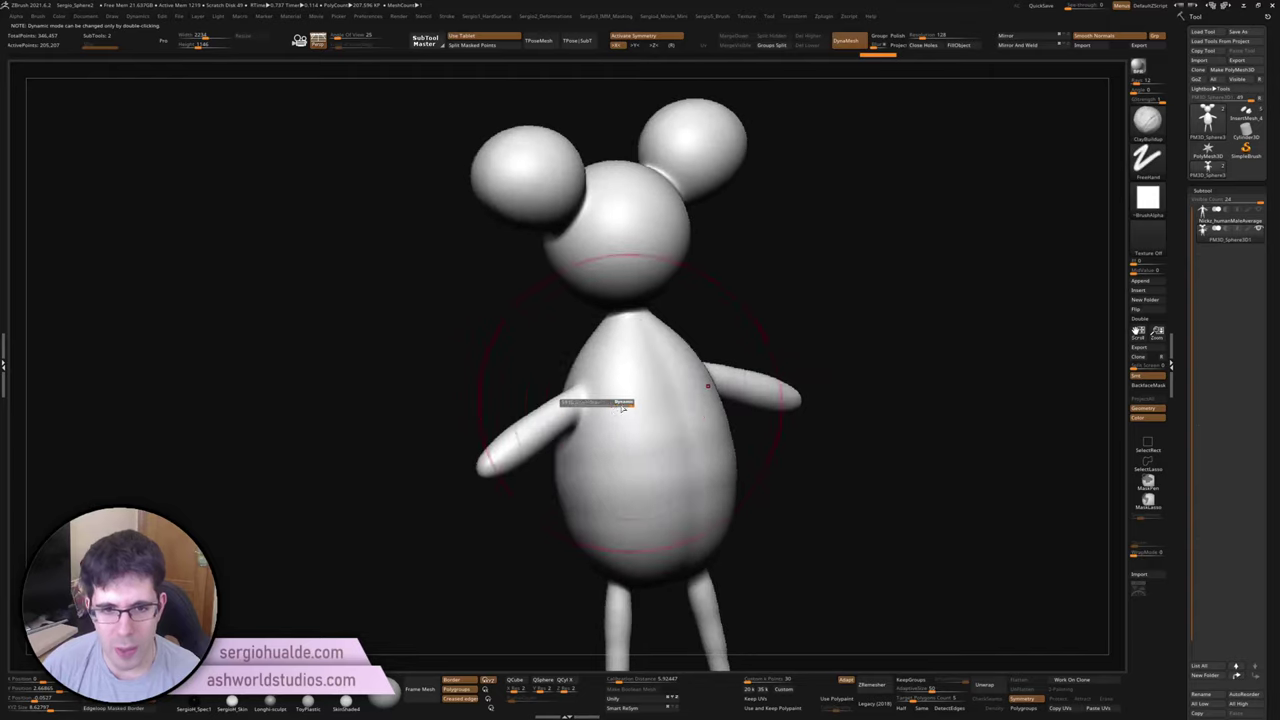
pyautogui.moveTo(577, 402); pyautogui.dragTo(582, 398)
pyautogui.moveTo(582, 398)
pyautogui.mouseDown(button='right')
pyautogui.moveTo(686, 443)
pyautogui.moveTo(607, 396)
pyautogui.mouseUp(button='right')
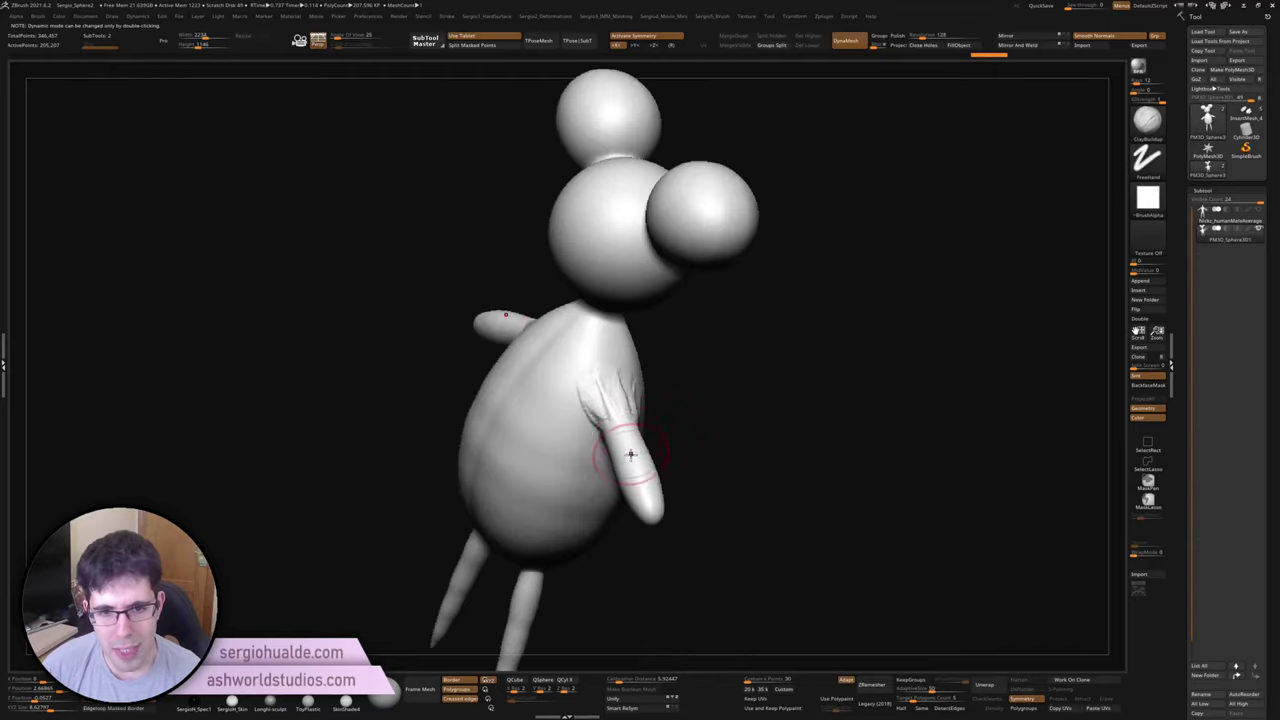
pyautogui.moveTo(614, 442)
pyautogui.mouseDown(button='right')
pyautogui.moveTo(594, 436)
pyautogui.moveTo(620, 393)
pyautogui.mouseUp(button='right')
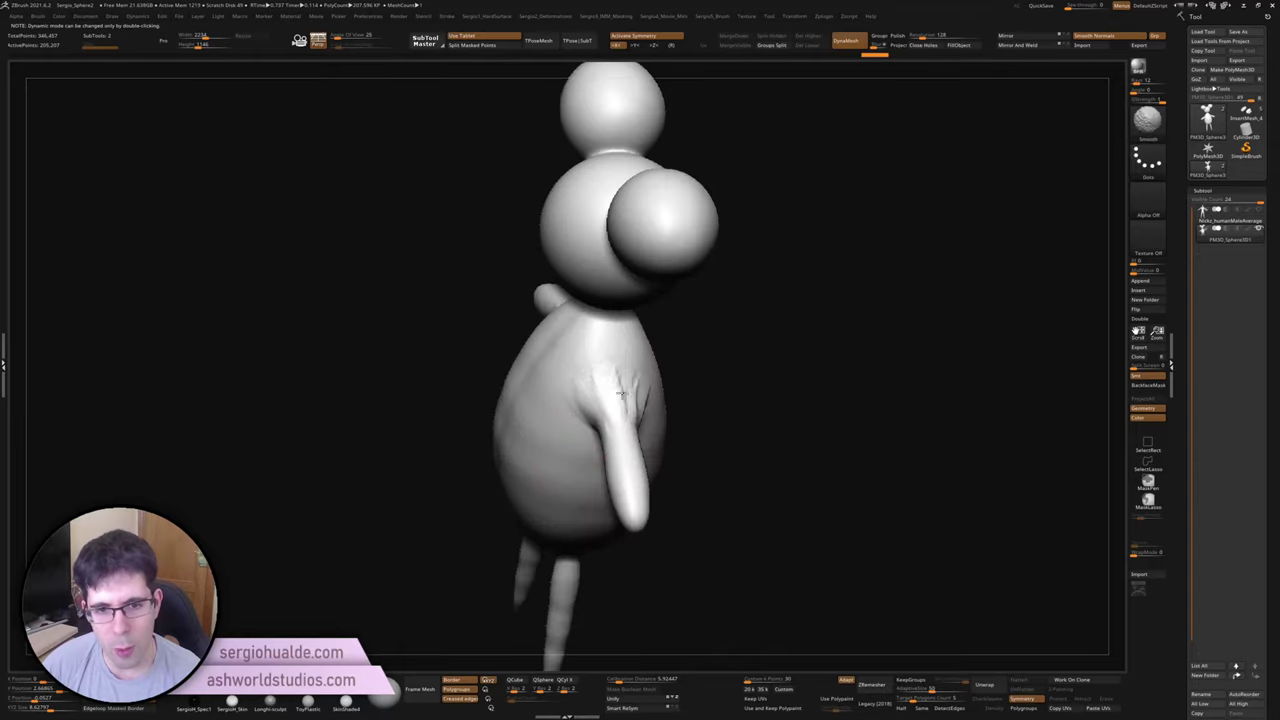
pyautogui.keyDown('ctrl'); pyautogui.moveTo(655, 447); pyautogui.dragTo(586, 300, button='right'); pyautogui.keyUp('ctrl')
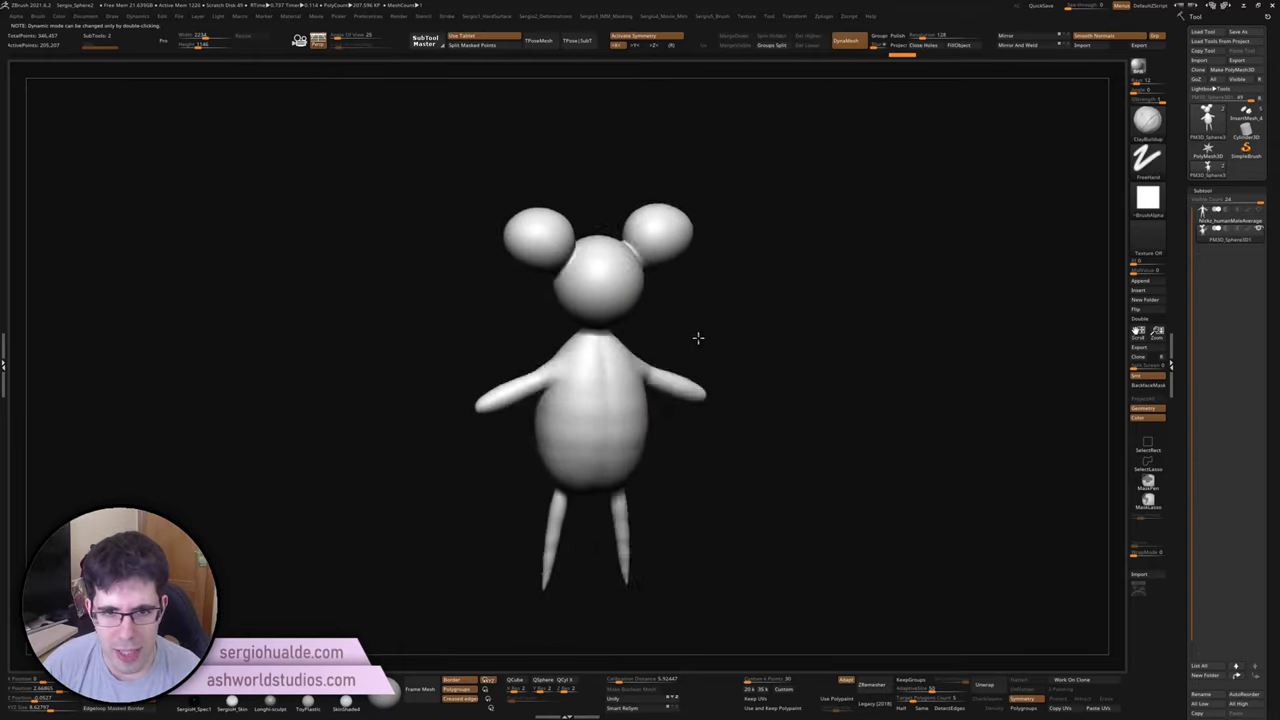
pyautogui.keyDown('ctrl'); pyautogui.moveTo(685, 315); pyautogui.dragTo(698, 313, button='right'); pyautogui.keyUp('ctrl')
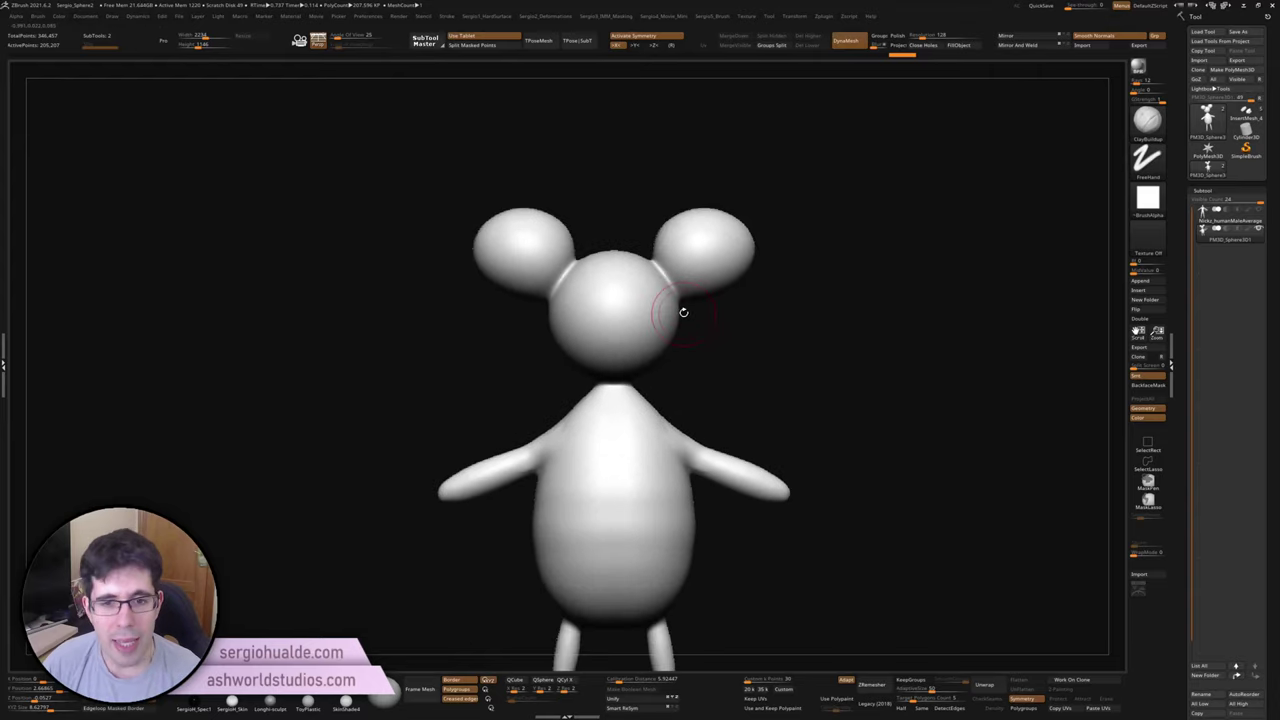
pyautogui.moveTo(996, 261)
pyautogui.keyDown('alt'); pyautogui.mouseDown(button='right')
pyautogui.moveTo(809, 277)
pyautogui.moveTo(749, 329)
pyautogui.mouseUp(button='right'); pyautogui.keyUp('alt')
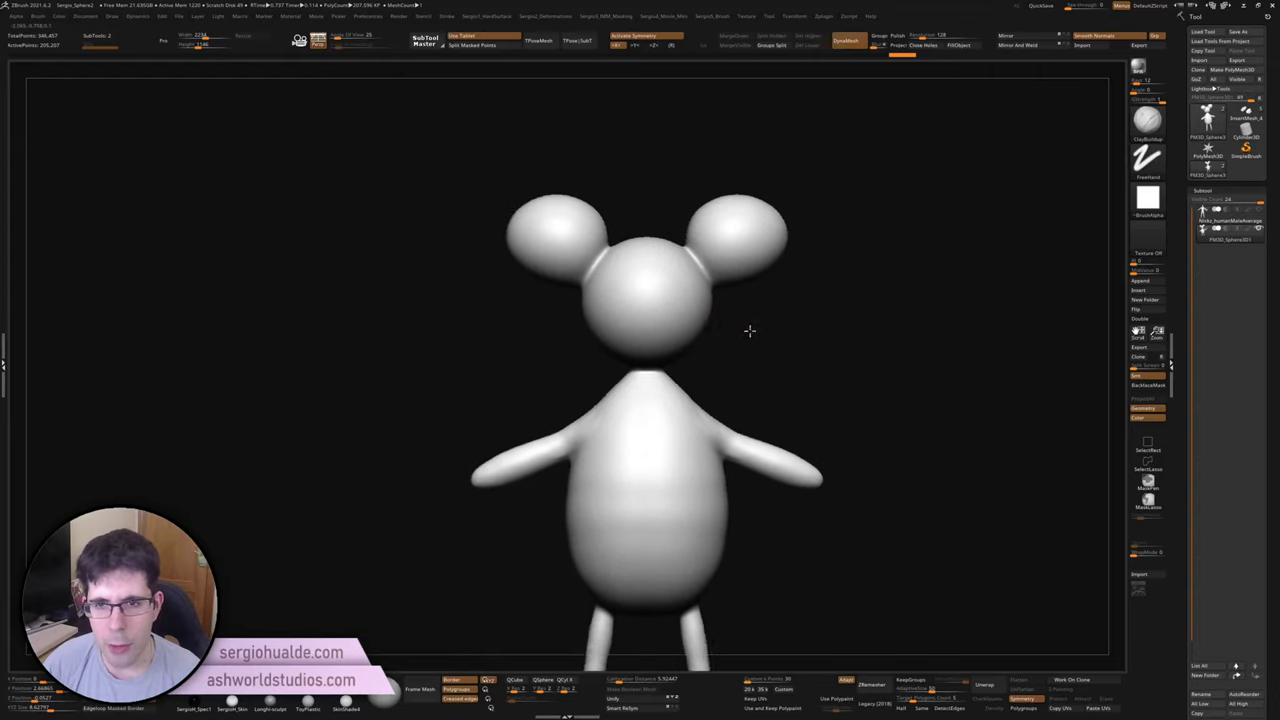
pyautogui.hotkey('ctrl', 'b')
# Step: Choose the MeshExtrude brush and zoom in on the head and upper body
pyautogui.click(728, 181)
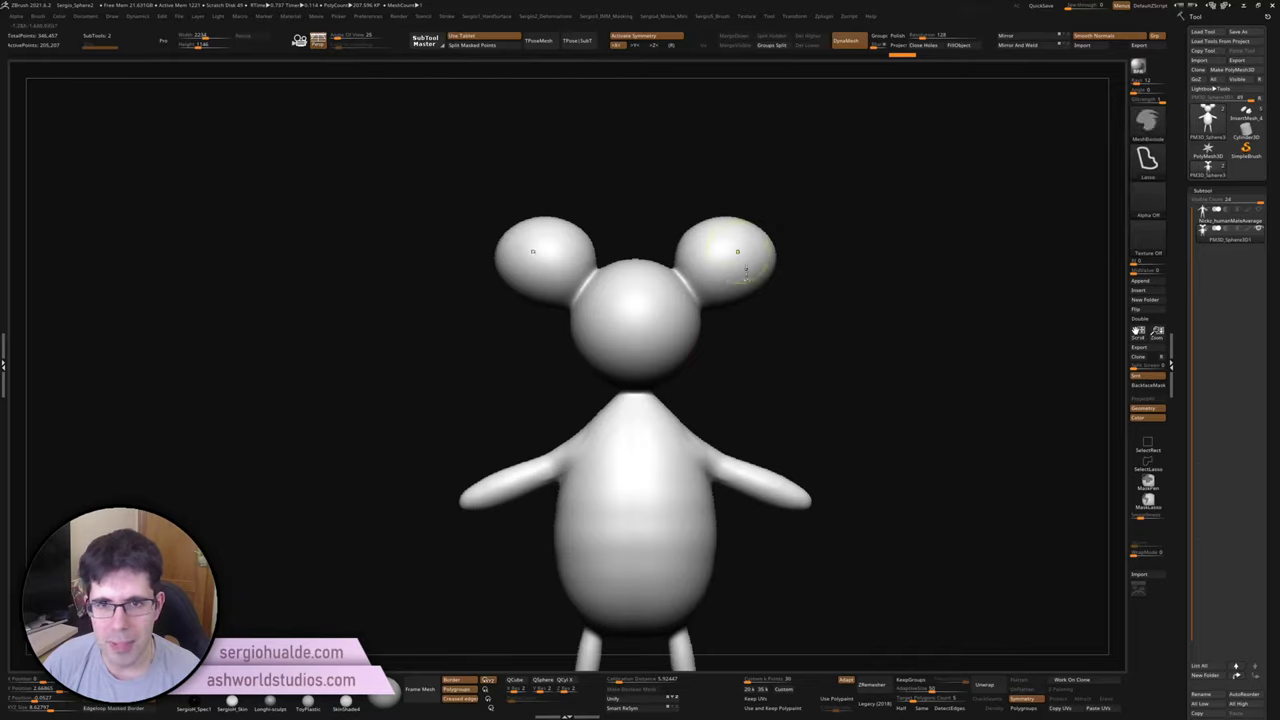
pyautogui.moveTo(728, 181); pyautogui.dragTo(697, 248, button='right')
pyautogui.keyDown('ctrl'); pyautogui.moveTo(697, 353); pyautogui.dragTo(686, 377, button='right'); pyautogui.keyUp('ctrl')
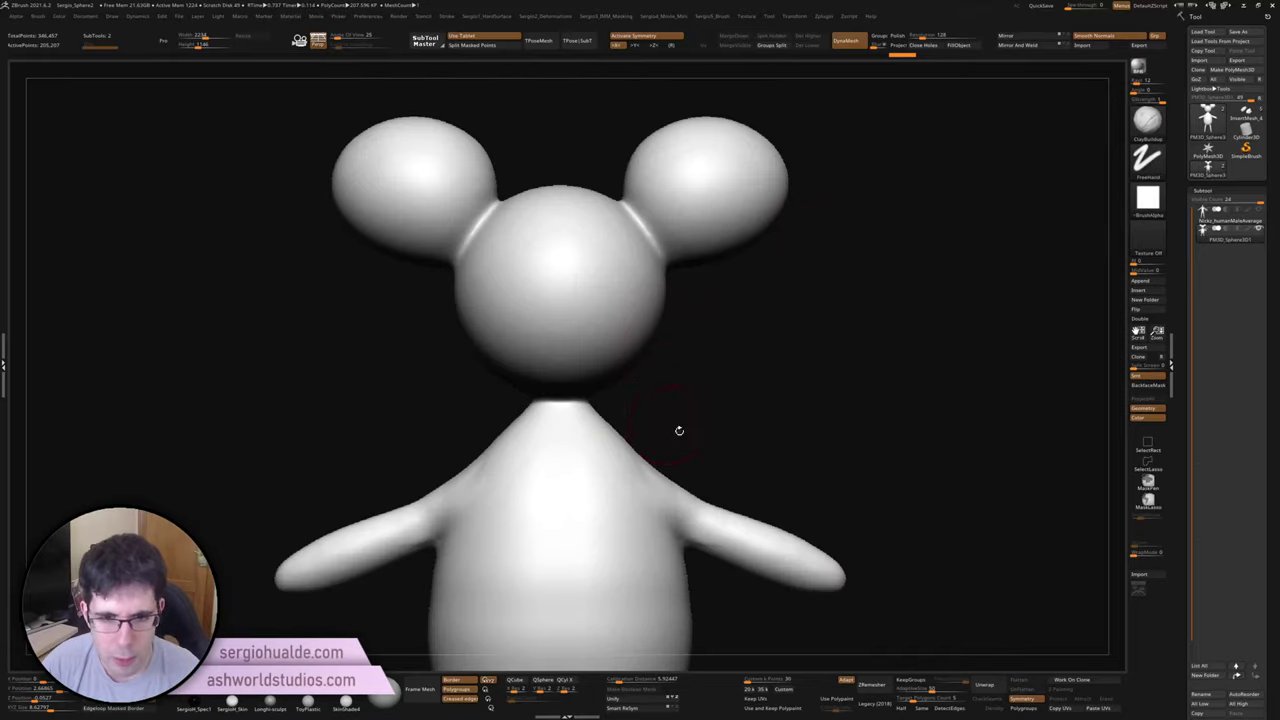
pyautogui.moveTo(679, 430)
pyautogui.keyDown('alt'); pyautogui.mouseDown(button='right')
pyautogui.moveTo(620, 349)
pyautogui.moveTo(686, 314)
pyautogui.mouseUp(button='right'); pyautogui.keyUp('alt')
# Step: Make the ear disc the active part and raise Z Intensity to about 60
pyautogui.keyDown('alt'); pyautogui.click(639, 388); pyautogui.keyUp('alt')
pyautogui.moveTo(720, 257)
pyautogui.keyDown('ctrl'); pyautogui.mouseDown(button='right')
pyautogui.moveTo(737, 399)
pyautogui.moveTo(760, 340)
pyautogui.mouseUp(button='right'); pyautogui.keyUp('ctrl')
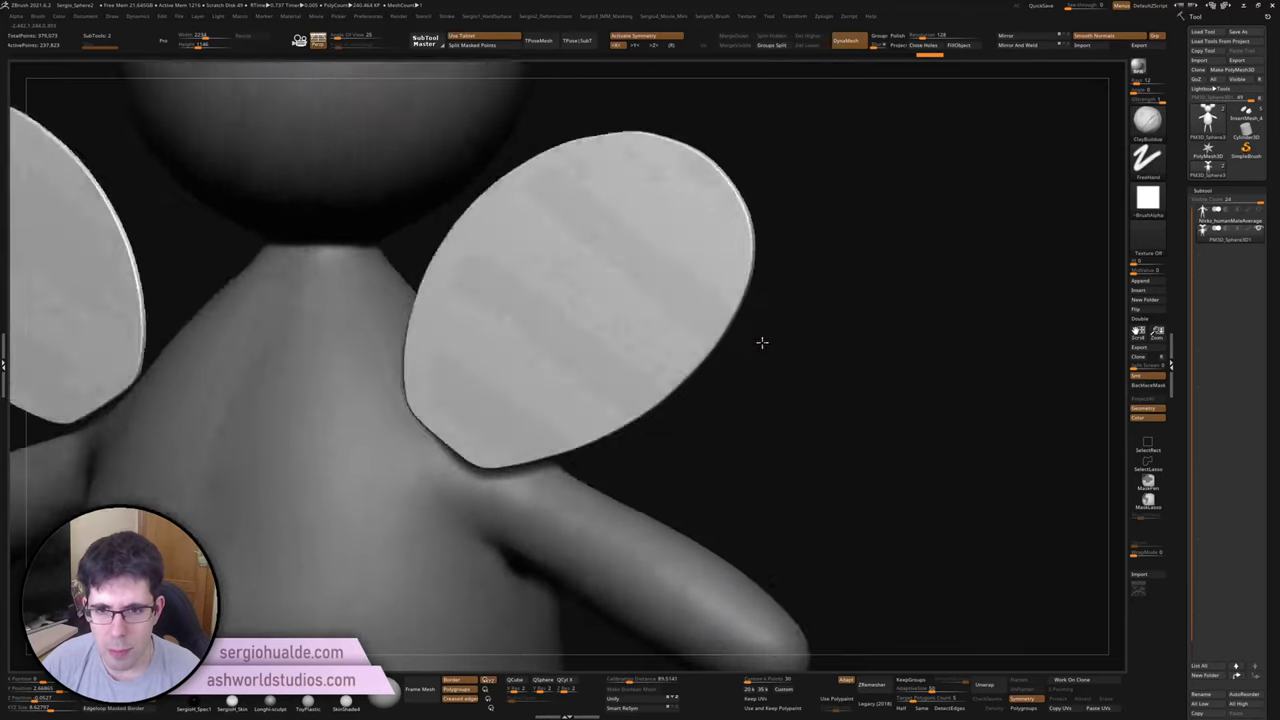
pyautogui.press('space')
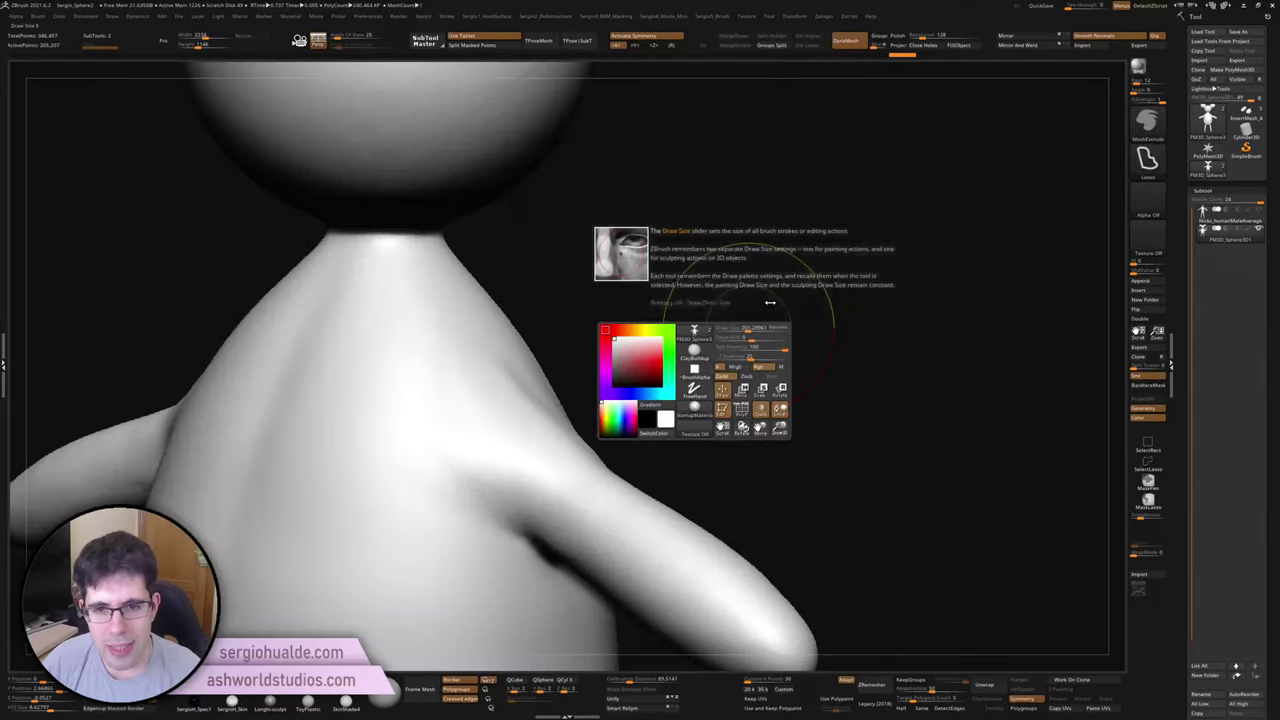
pyautogui.moveTo(750, 357); pyautogui.dragTo(769, 357)
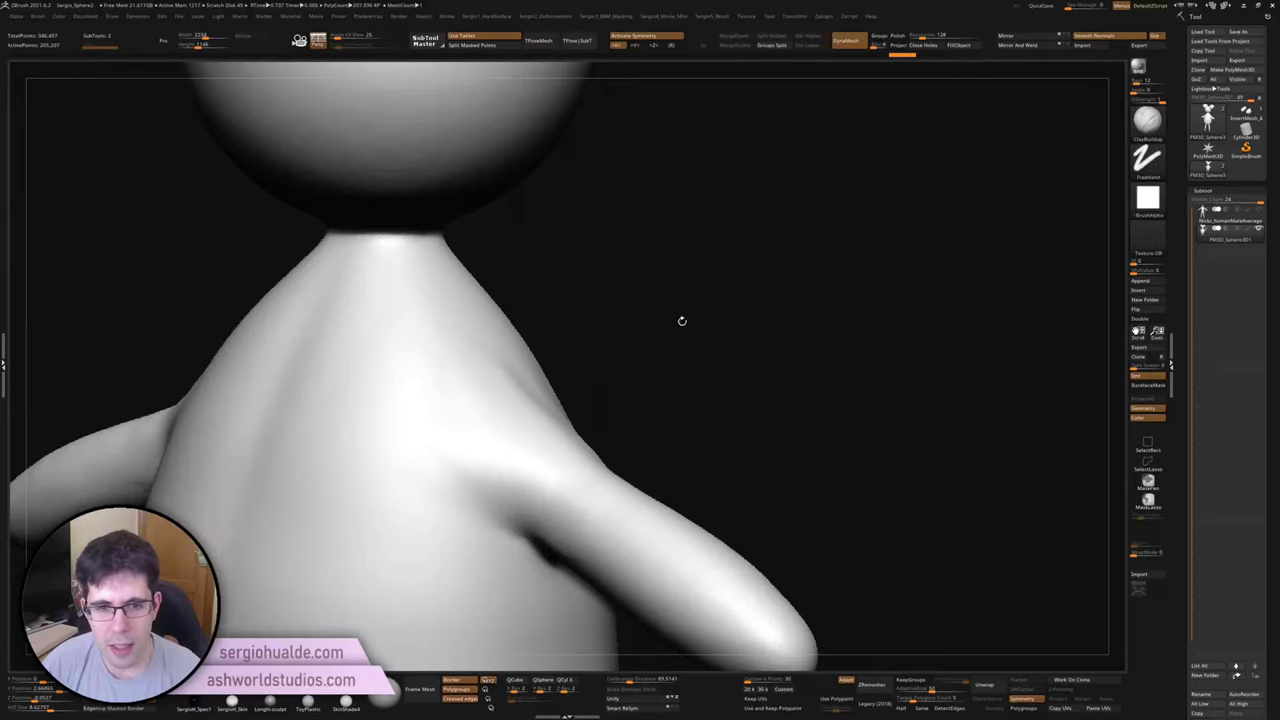
pyautogui.moveTo(680, 320); pyautogui.dragTo(661, 208, button='right')
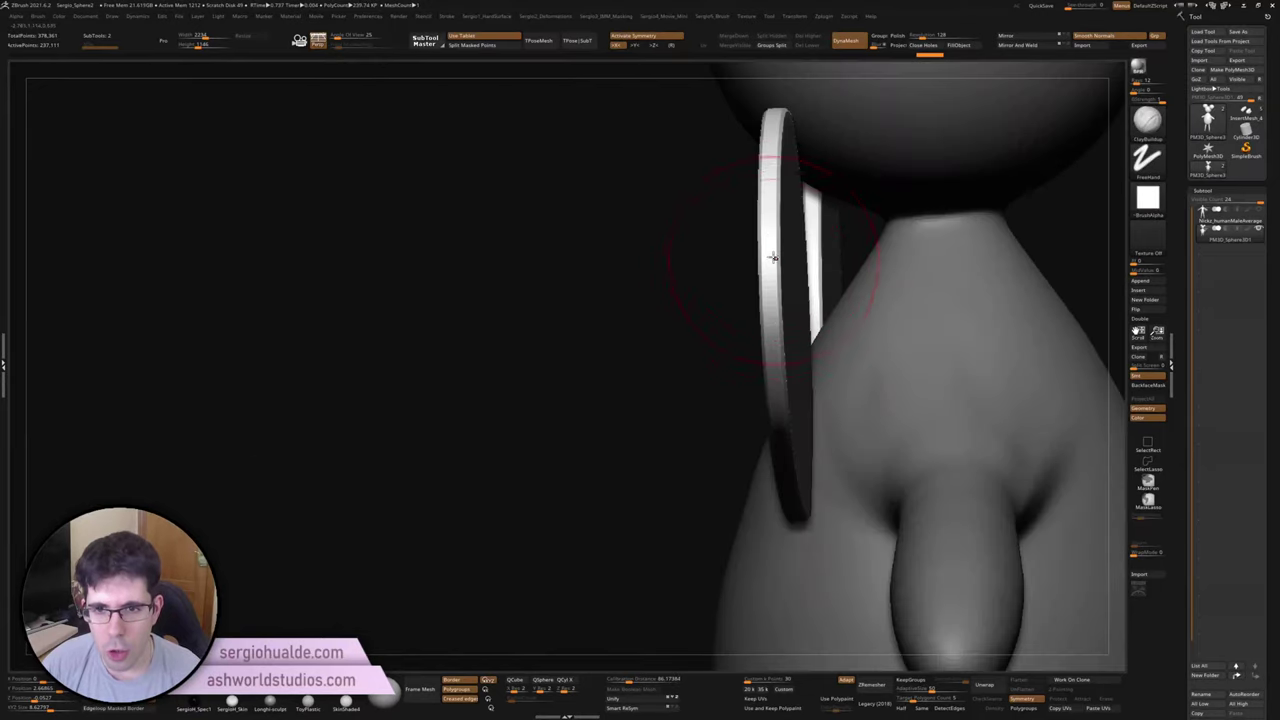
pyautogui.moveTo(766, 366); pyautogui.dragTo(806, 310, button='right')
# Step: Move the disc subtool behind the shoulders as wings with Transpose, checking both sides
pyautogui.press('w')
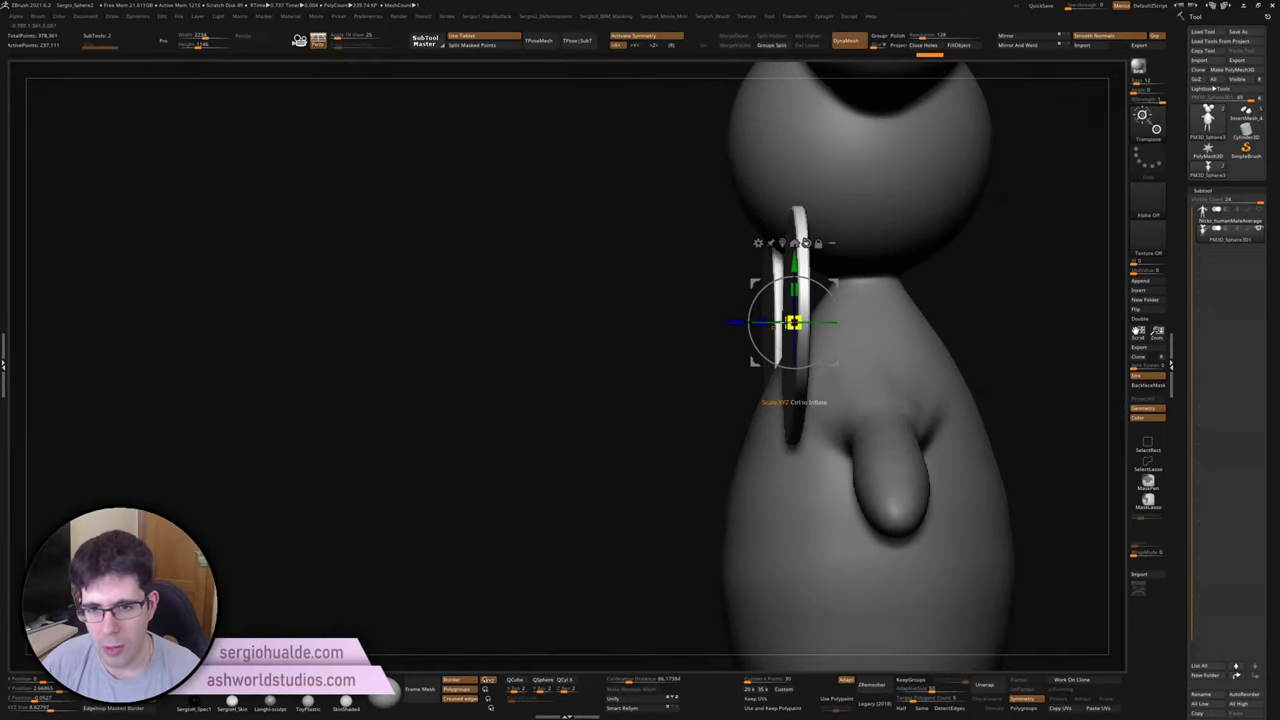
pyautogui.moveTo(734, 321)
pyautogui.mouseDown()
pyautogui.moveTo(829, 323)
pyautogui.moveTo(751, 325)
pyautogui.moveTo(594, 380)
pyautogui.moveTo(429, 366)
pyautogui.moveTo(71, 406)
pyautogui.mouseUp()
pyautogui.press('q')
pyautogui.press('w')
pyautogui.scroll(3, 720, 330)
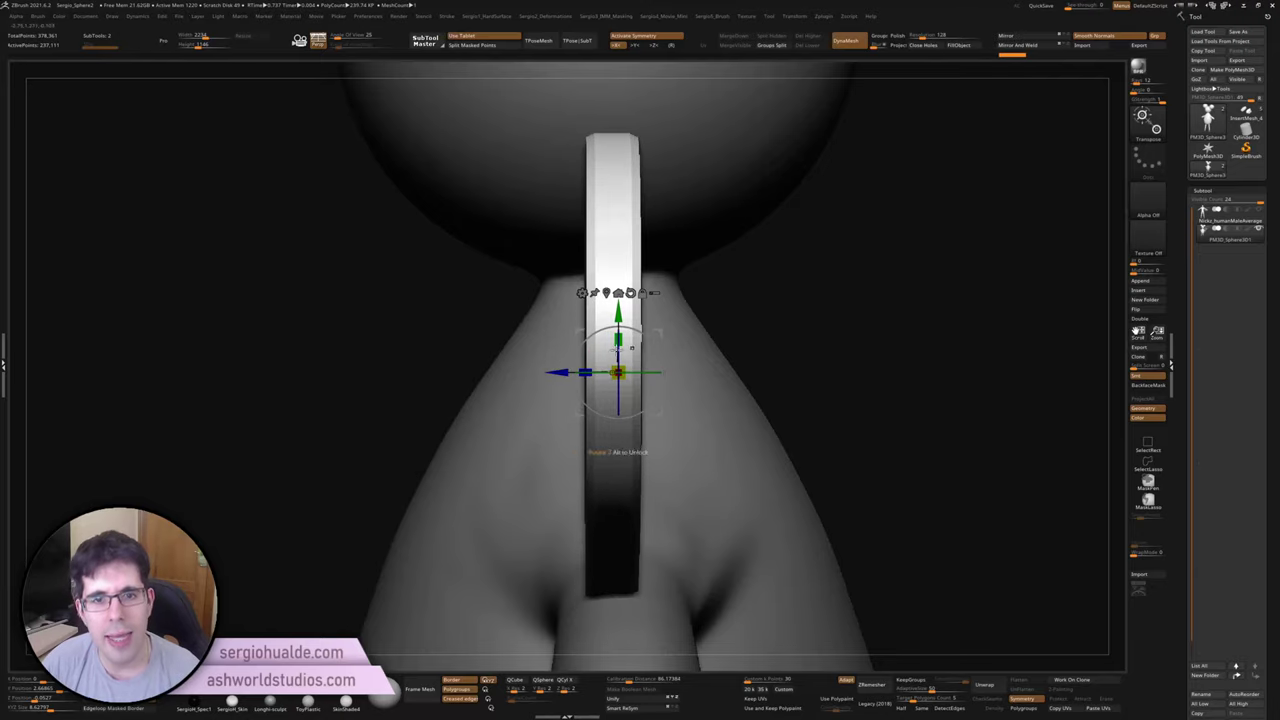
pyautogui.scroll(-3, 631, 347)
pyautogui.click(618, 370)
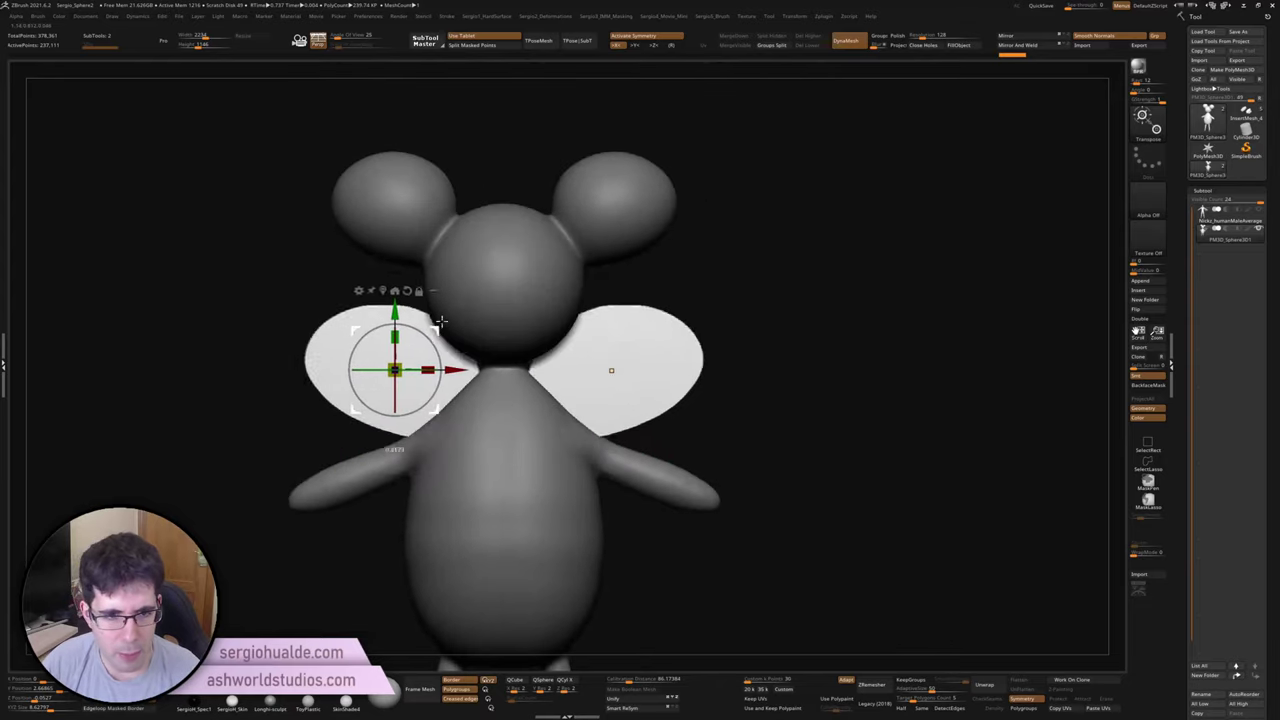
pyautogui.moveTo(420, 362)
pyautogui.keyDown('shift'); pyautogui.mouseDown()
pyautogui.moveTo(508, 368)
pyautogui.moveTo(407, 378)
pyautogui.moveTo(397, 366)
pyautogui.moveTo(516, 390)
pyautogui.moveTo(500, 380)
pyautogui.mouseUp(); pyautogui.keyUp('shift')
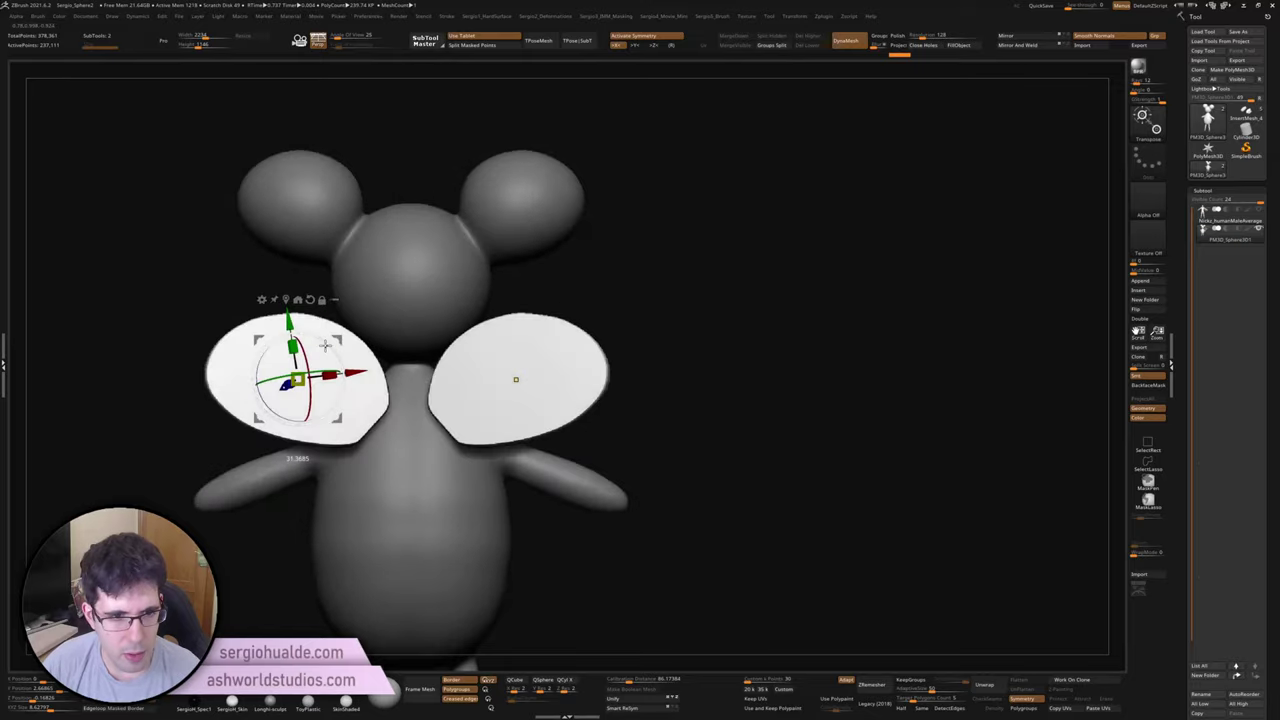
pyautogui.keyDown('shift'); pyautogui.moveTo(350, 356); pyautogui.dragTo(540, 398); pyautogui.keyUp('shift')
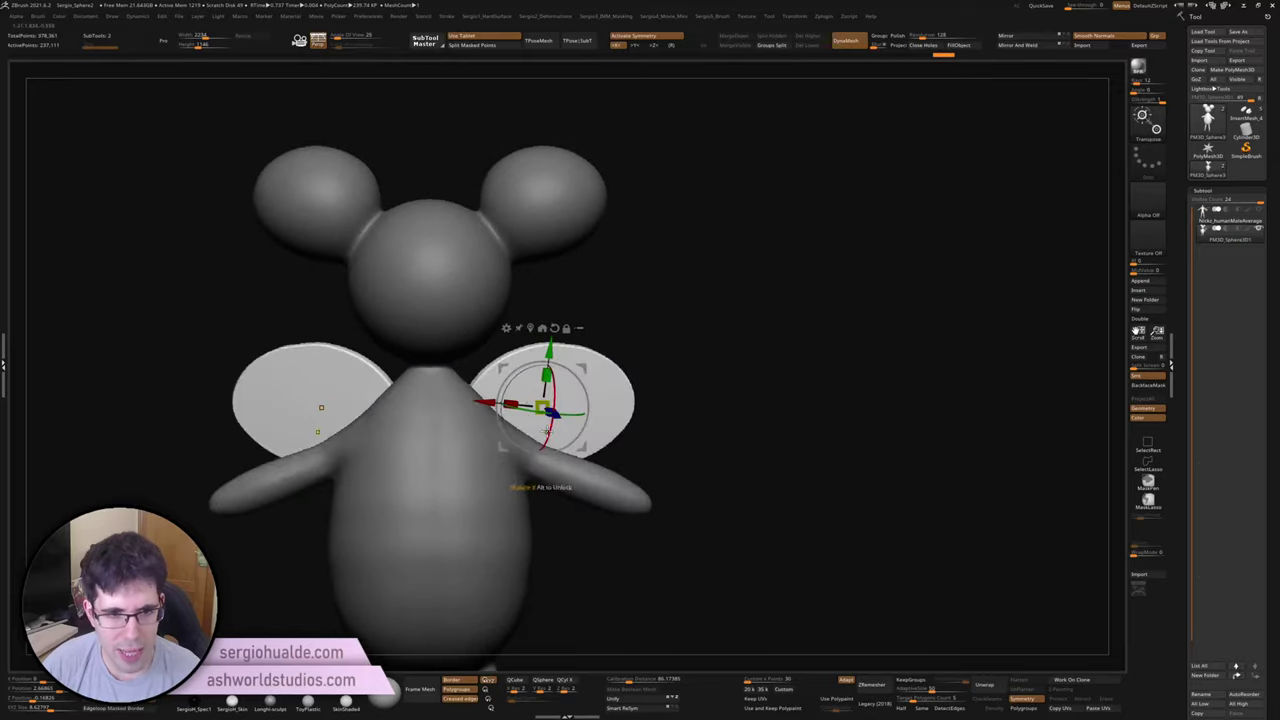
pyautogui.scroll(-5, 540, 398)
# Step: Zoom in and draw a new symmetric pair of white plates on the lower body
pyautogui.press('q')
pyautogui.scroll(3, 539, 341)
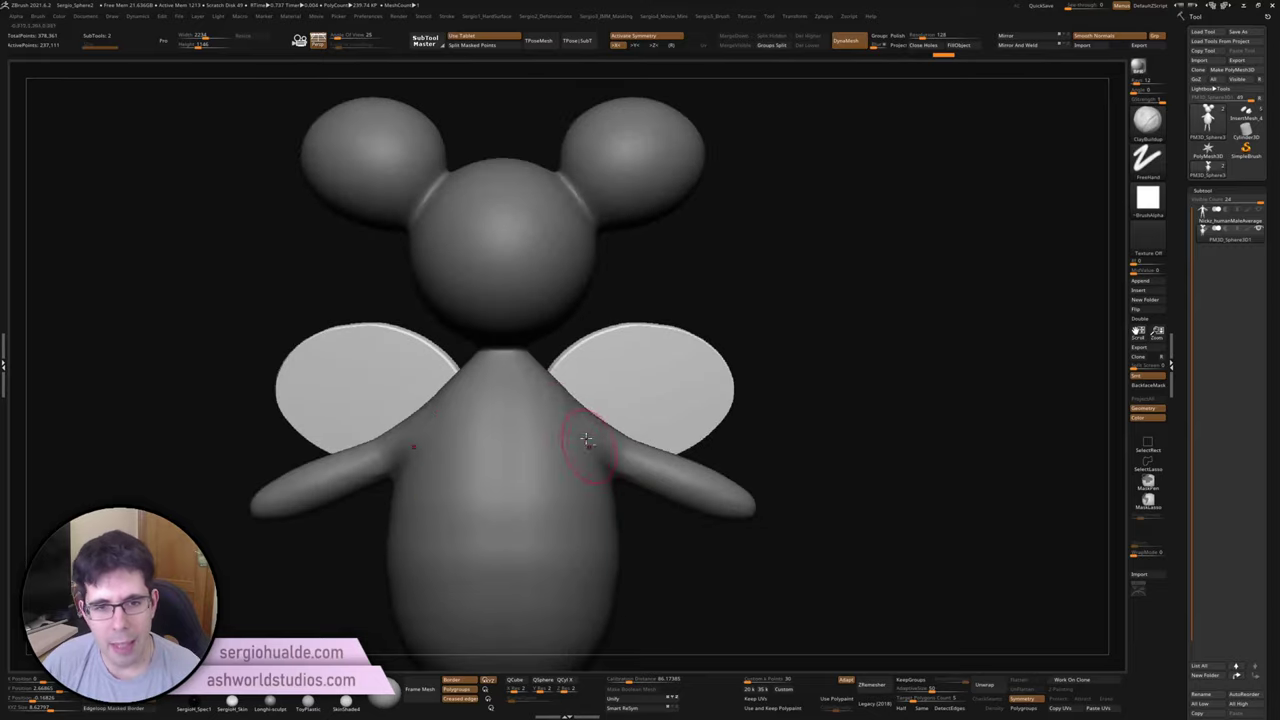
pyautogui.keyDown('alt'); pyautogui.moveTo(571, 371); pyautogui.dragTo(529, 314, button='right'); pyautogui.keyUp('alt')
pyautogui.scroll(2, 513, 333)
pyautogui.moveTo(513, 333); pyautogui.dragTo(528, 366)
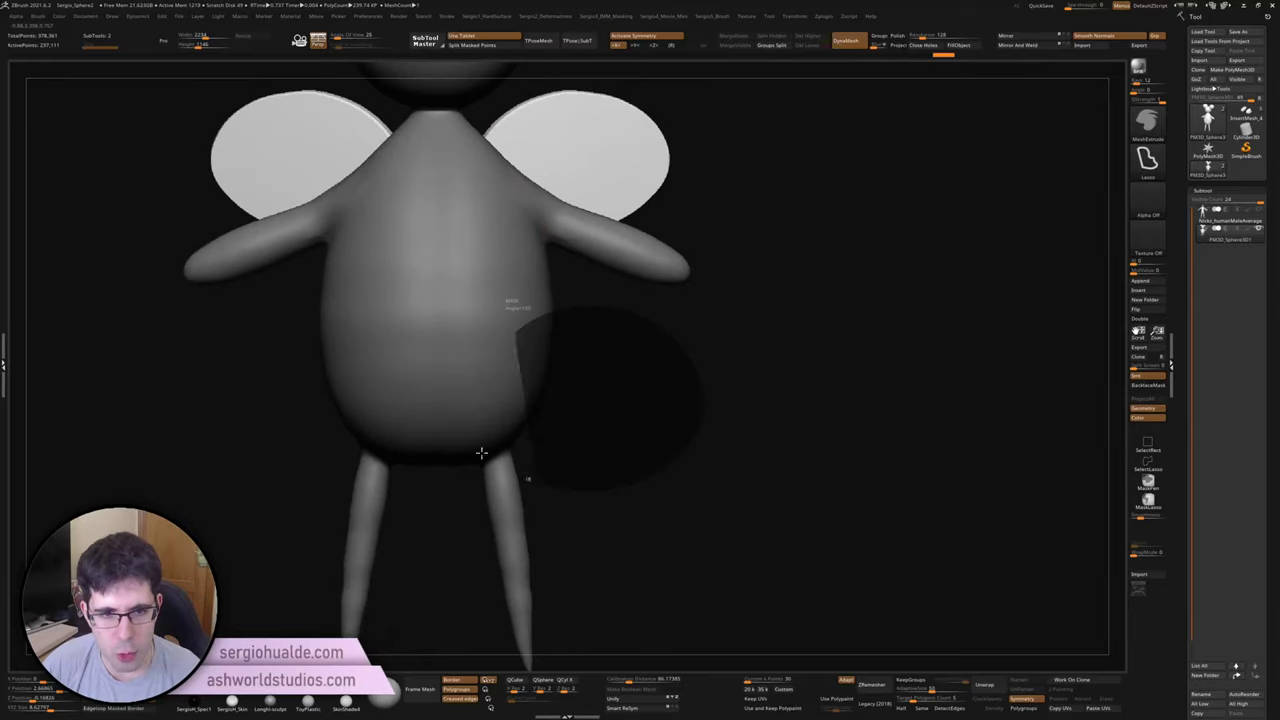
# Step: Trim crescent-shaped curves out of both lower plates
pyautogui.keyDown('ctrl'); pyautogui.keyDown('shift'); pyautogui.moveTo(592, 341); pyautogui.dragTo(480, 430); pyautogui.keyUp('shift'); pyautogui.keyUp('ctrl')
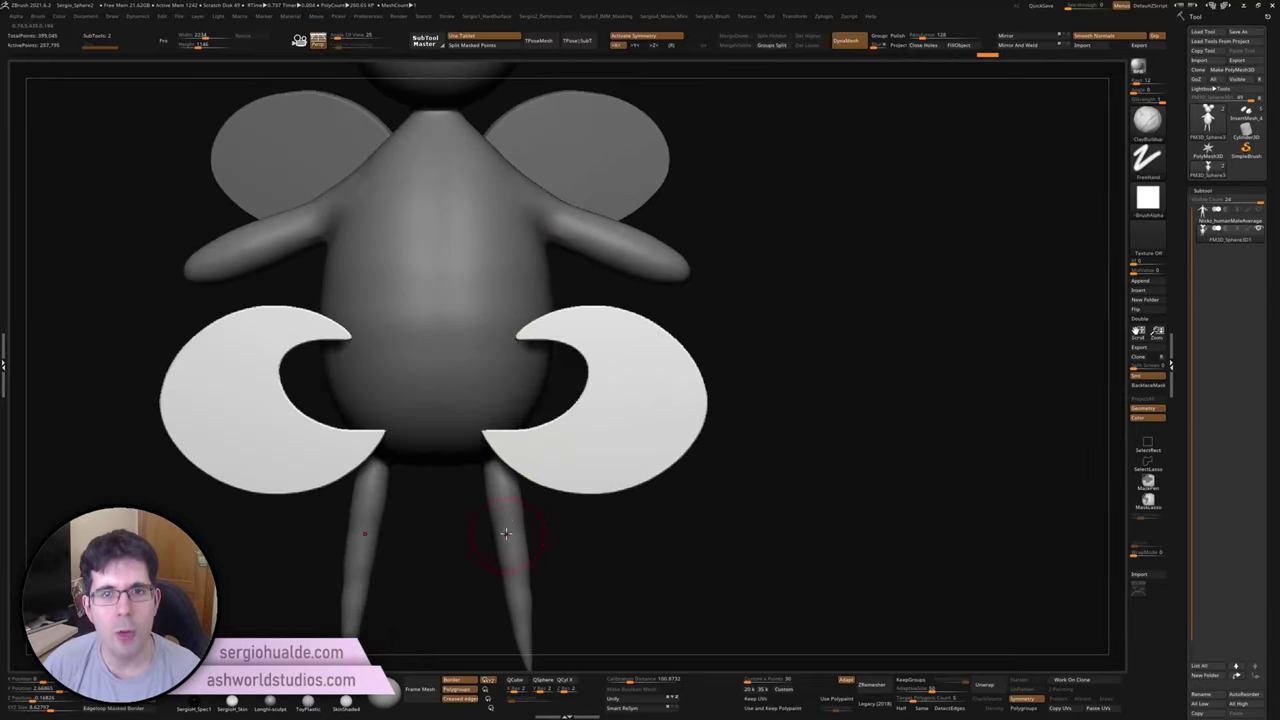
pyautogui.keyDown('ctrl'); pyautogui.keyDown('shift'); pyautogui.moveTo(455, 376); pyautogui.dragTo(545, 523); pyautogui.keyUp('shift'); pyautogui.keyUp('ctrl')
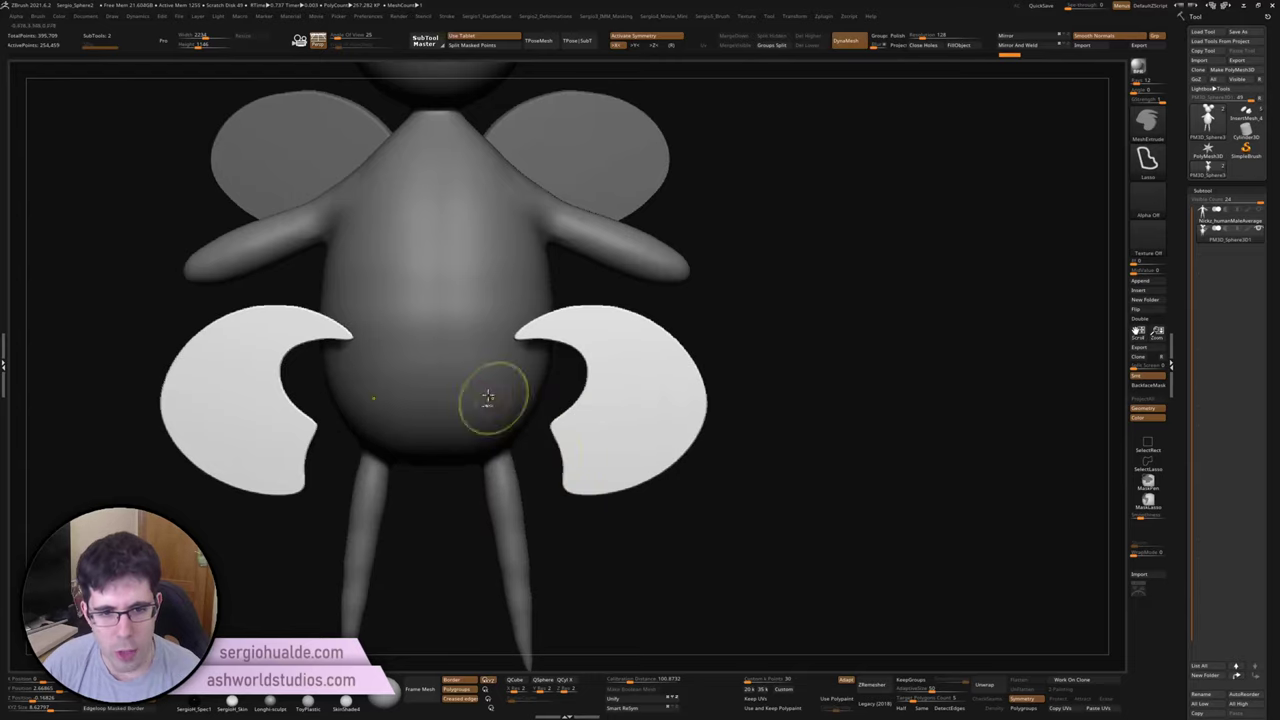
pyautogui.keyDown('ctrl'); pyautogui.keyDown('shift'); pyautogui.moveTo(478, 386); pyautogui.dragTo(600, 570); pyautogui.keyUp('shift'); pyautogui.keyUp('ctrl')
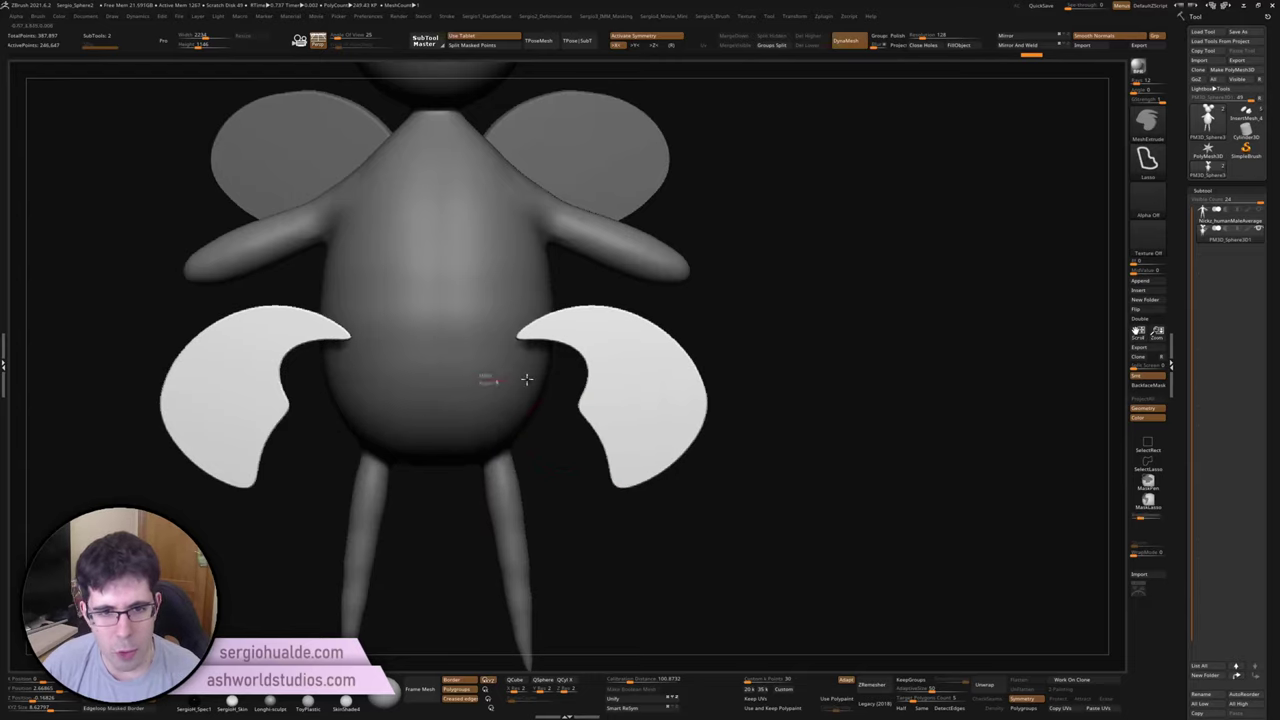
pyautogui.keyDown('ctrl'); pyautogui.keyDown('shift'); pyautogui.moveTo(509, 371); pyautogui.dragTo(493, 441); pyautogui.keyUp('shift'); pyautogui.keyUp('ctrl')
pyautogui.keyDown('ctrl'); pyautogui.keyDown('shift'); pyautogui.moveTo(470, 360); pyautogui.dragTo(694, 217); pyautogui.keyUp('shift'); pyautogui.keyUp('ctrl')
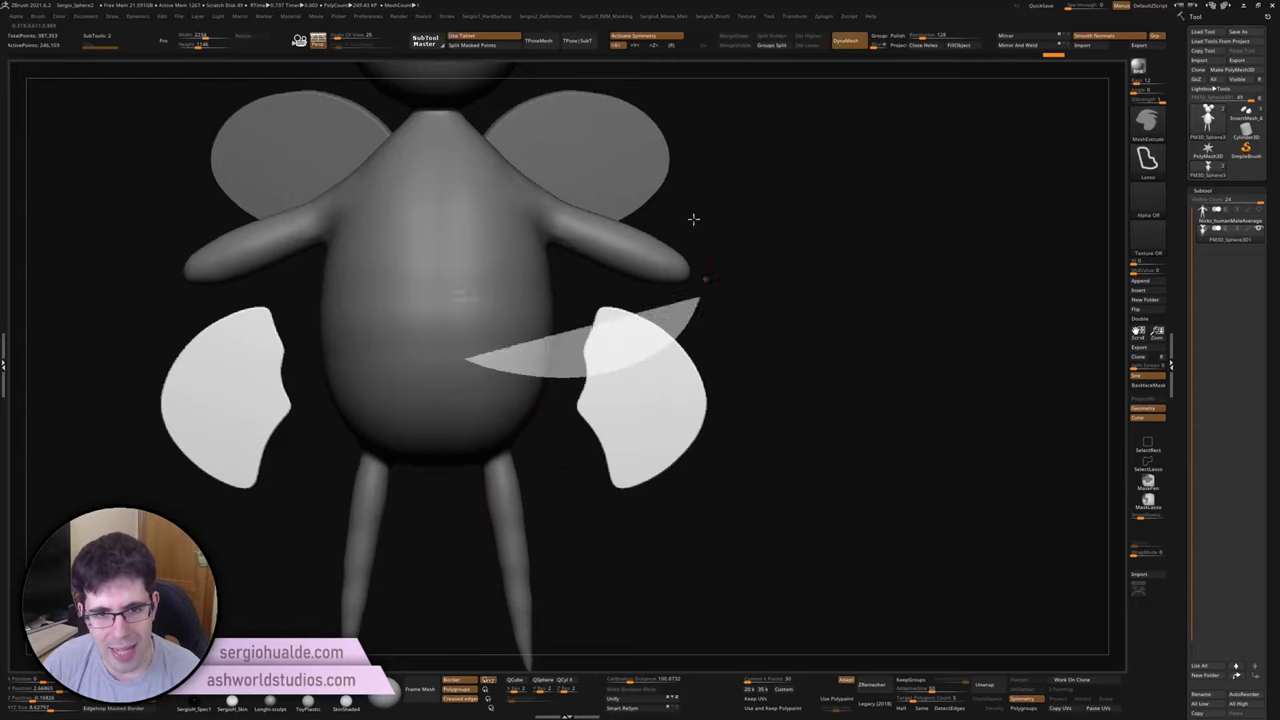
pyautogui.keyDown('ctrl'); pyautogui.keyDown('shift'); pyautogui.moveTo(534, 323); pyautogui.dragTo(660, 408); pyautogui.keyUp('shift'); pyautogui.keyUp('ctrl')
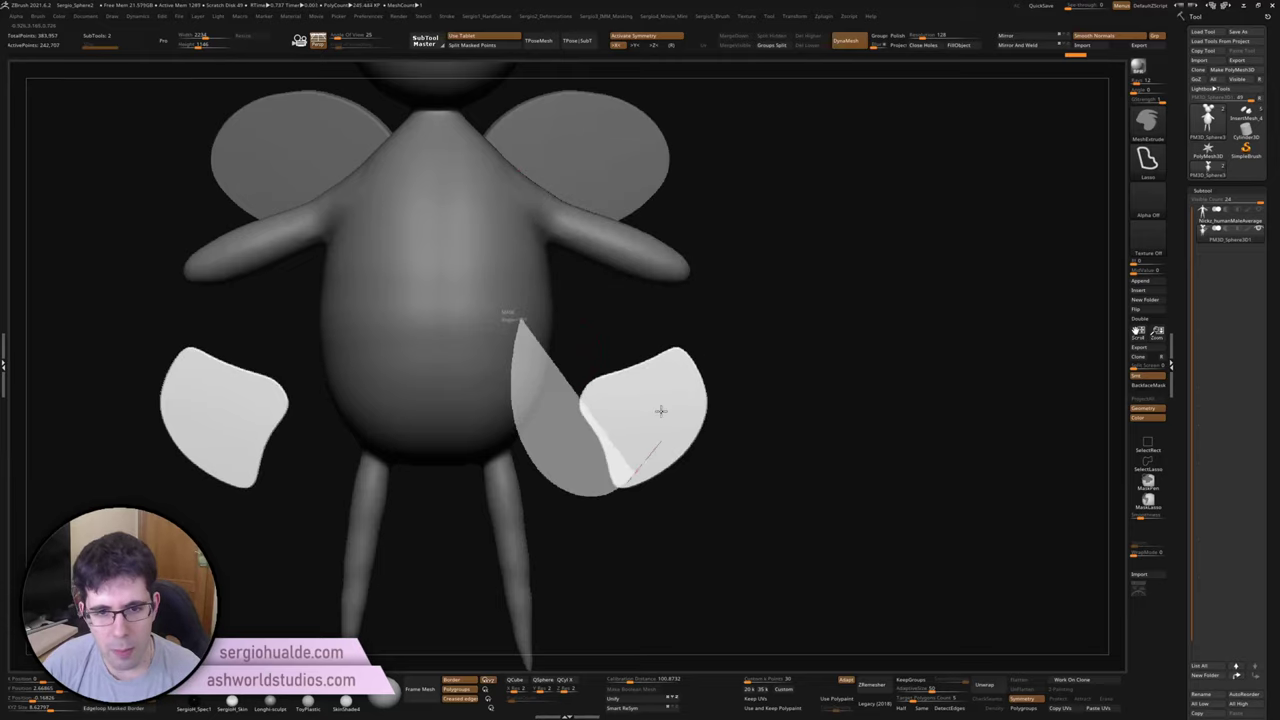
pyautogui.hotkey('ctrl', 'z')
pyautogui.hotkey('ctrl', 'z')
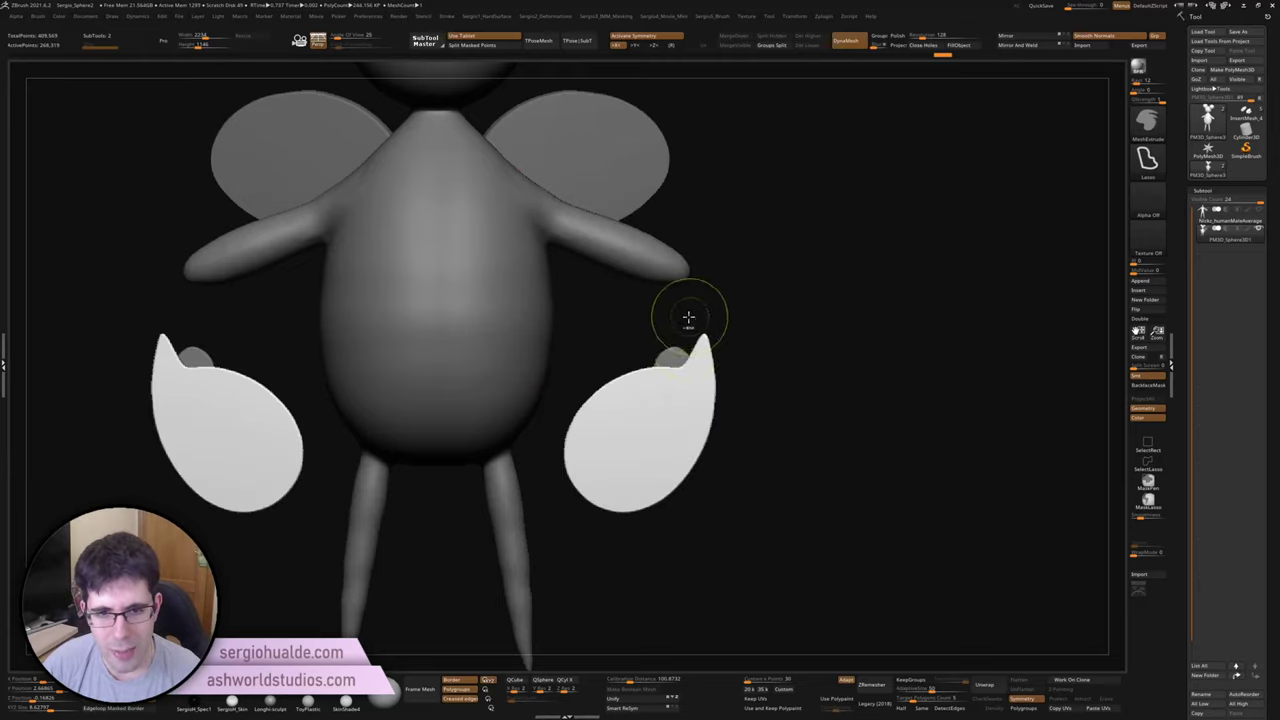
pyautogui.keyDown('ctrl'); pyautogui.keyDown('shift'); pyautogui.moveTo(667, 378); pyautogui.dragTo(665, 372); pyautogui.keyUp('shift'); pyautogui.keyUp('ctrl')
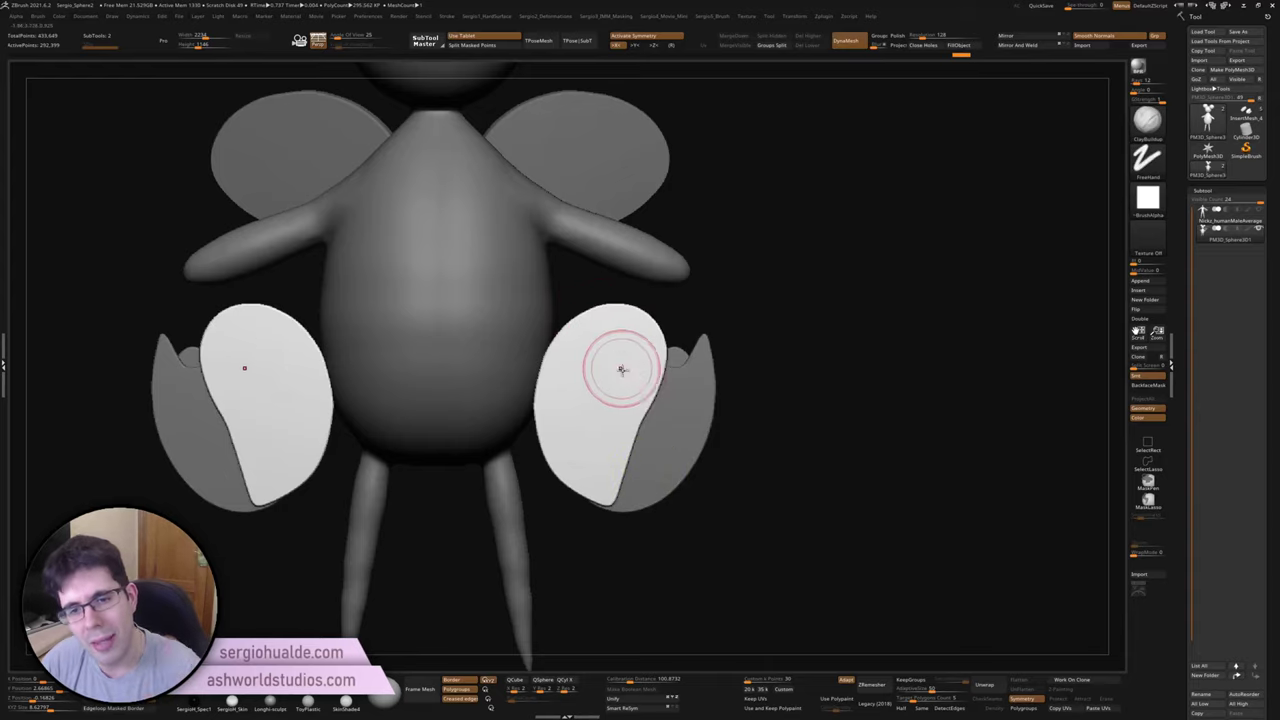
# Step: Undo back to full ovals, redraw the plates larger and lower, and recut a curve
pyautogui.hotkey('ctrl', 'z')
pyautogui.hotkey('ctrl', 'z')
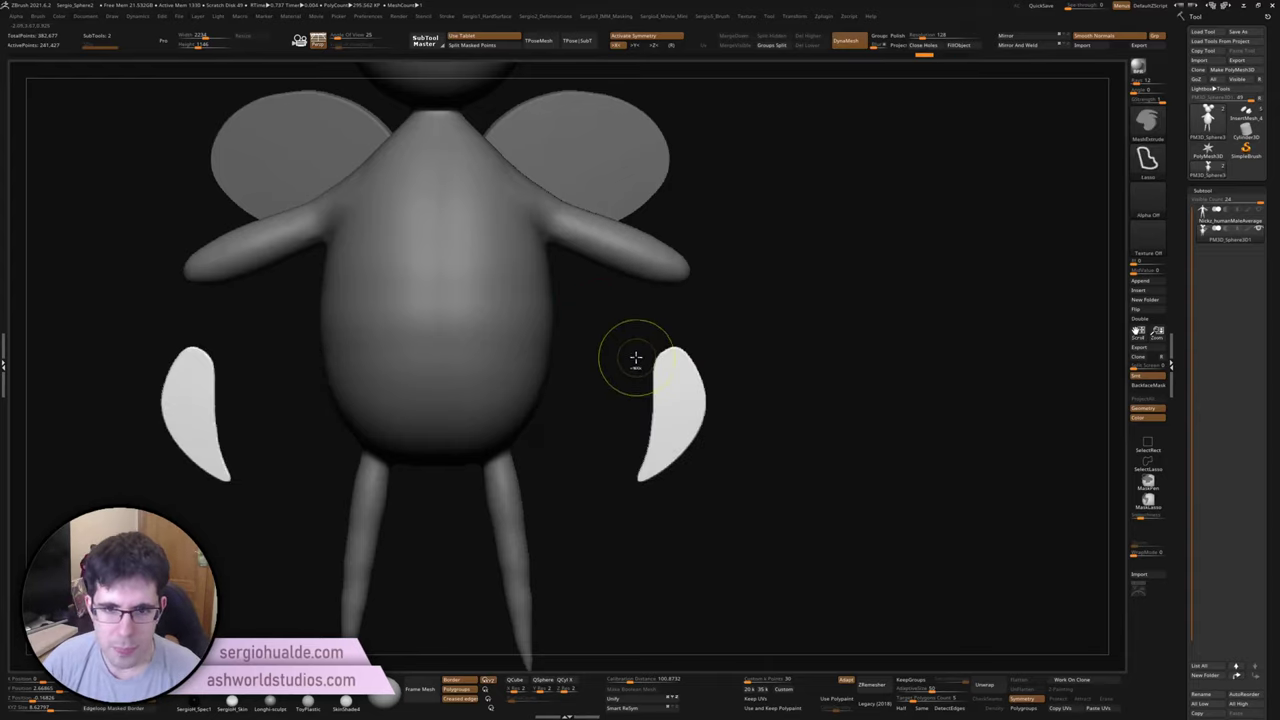
pyautogui.hotkey('ctrl', 'z')
pyautogui.hotkey('ctrl', 'z')
pyautogui.hotkey('ctrl', 'z')
pyautogui.hotkey('ctrl', 'z')
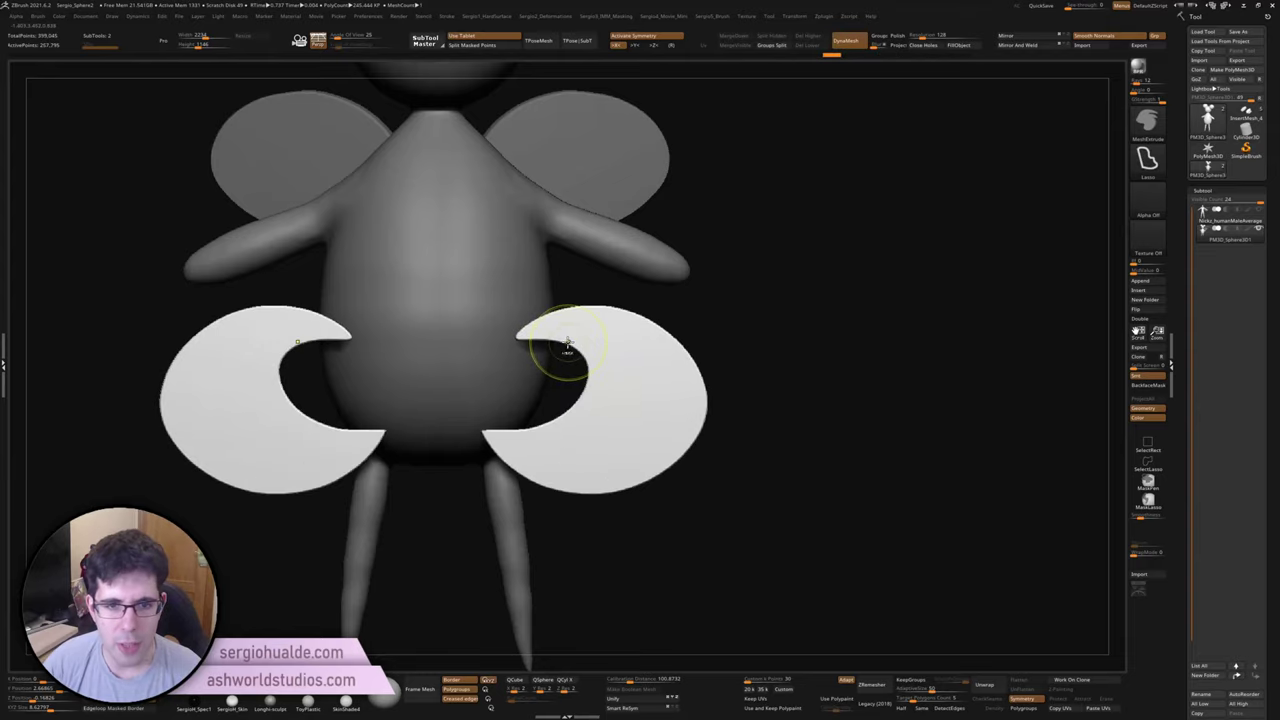
pyautogui.hotkey('ctrl', 'z')
pyautogui.hotkey('ctrl', 'z')
pyautogui.moveTo(551, 337); pyautogui.dragTo(563, 508)
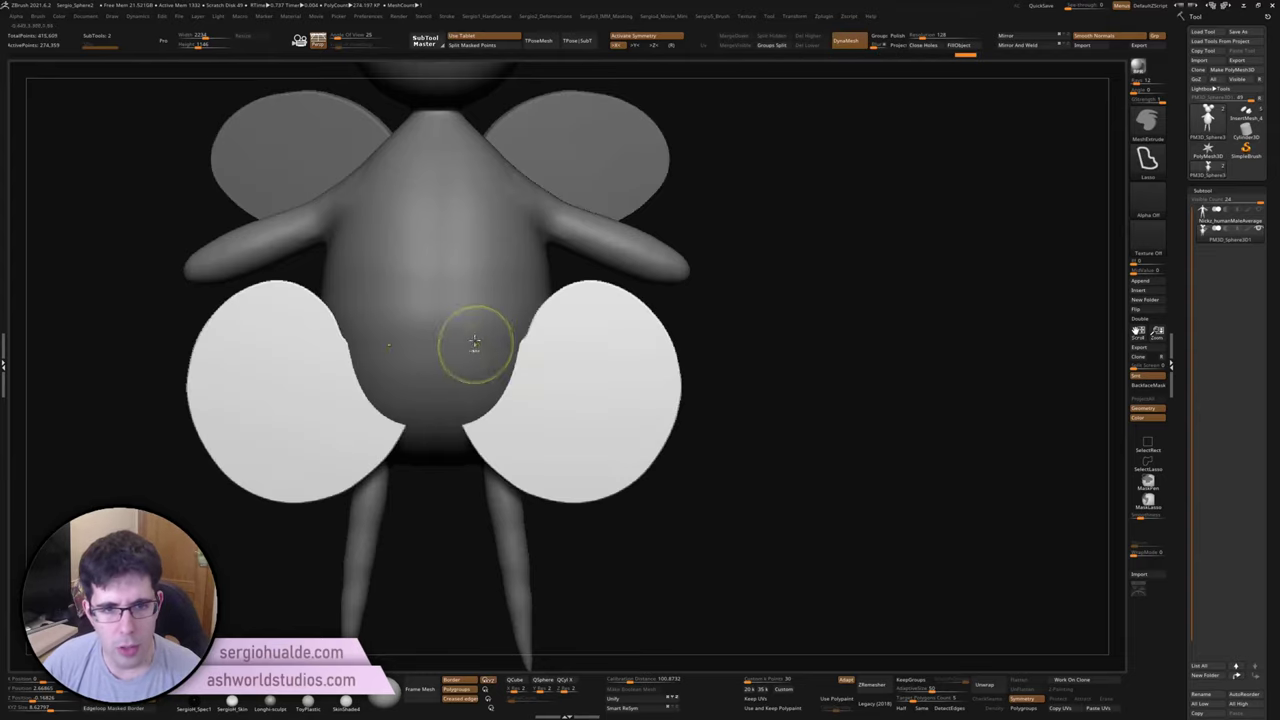
pyautogui.moveTo(458, 322)
pyautogui.keyDown('ctrl'); pyautogui.keyDown('shift'); pyautogui.mouseDown()
pyautogui.moveTo(620, 410)
pyautogui.moveTo(580, 406)
pyautogui.mouseUp(); pyautogui.keyUp('shift'); pyautogui.keyUp('ctrl')
# Step: Rotate and lift the lower white plates behind the hips with the gizmo
pyautogui.press('w')
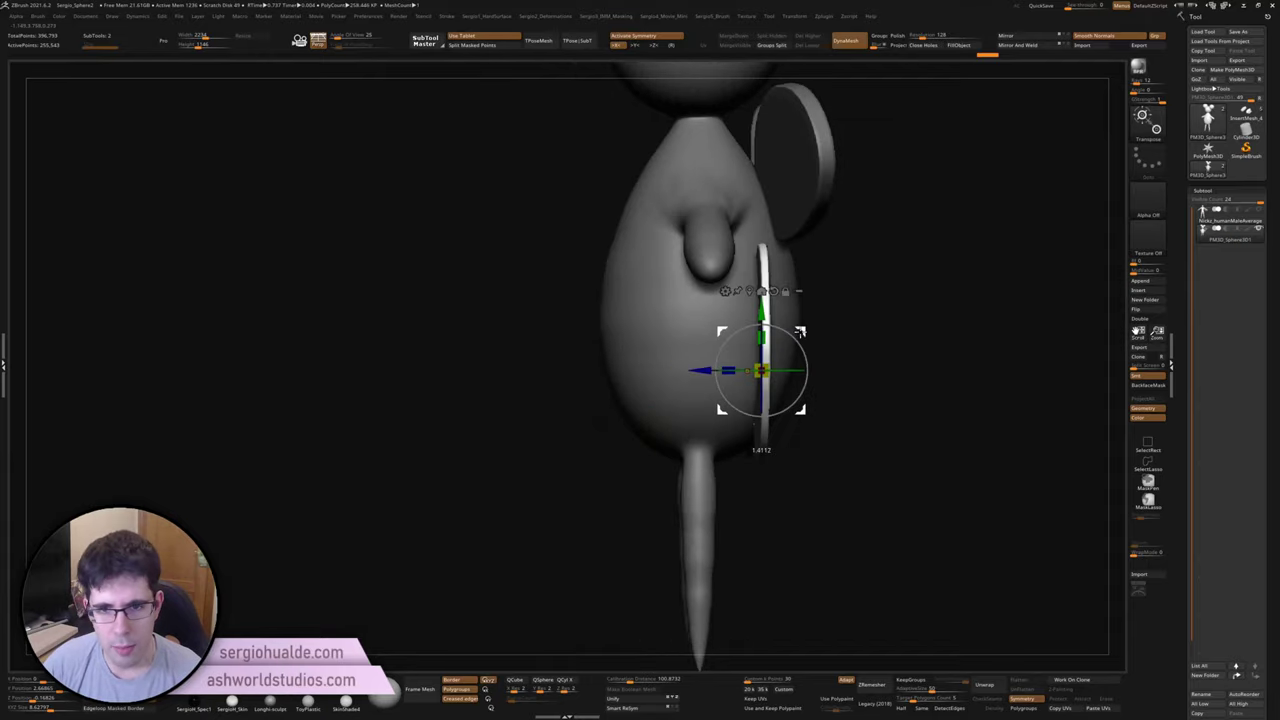
pyautogui.moveTo(800, 331); pyautogui.dragTo(905, 345)
pyautogui.moveTo(795, 345)
pyautogui.mouseDown()
pyautogui.moveTo(782, 307)
pyautogui.moveTo(829, 238)
pyautogui.mouseUp()
pyautogui.press('q')
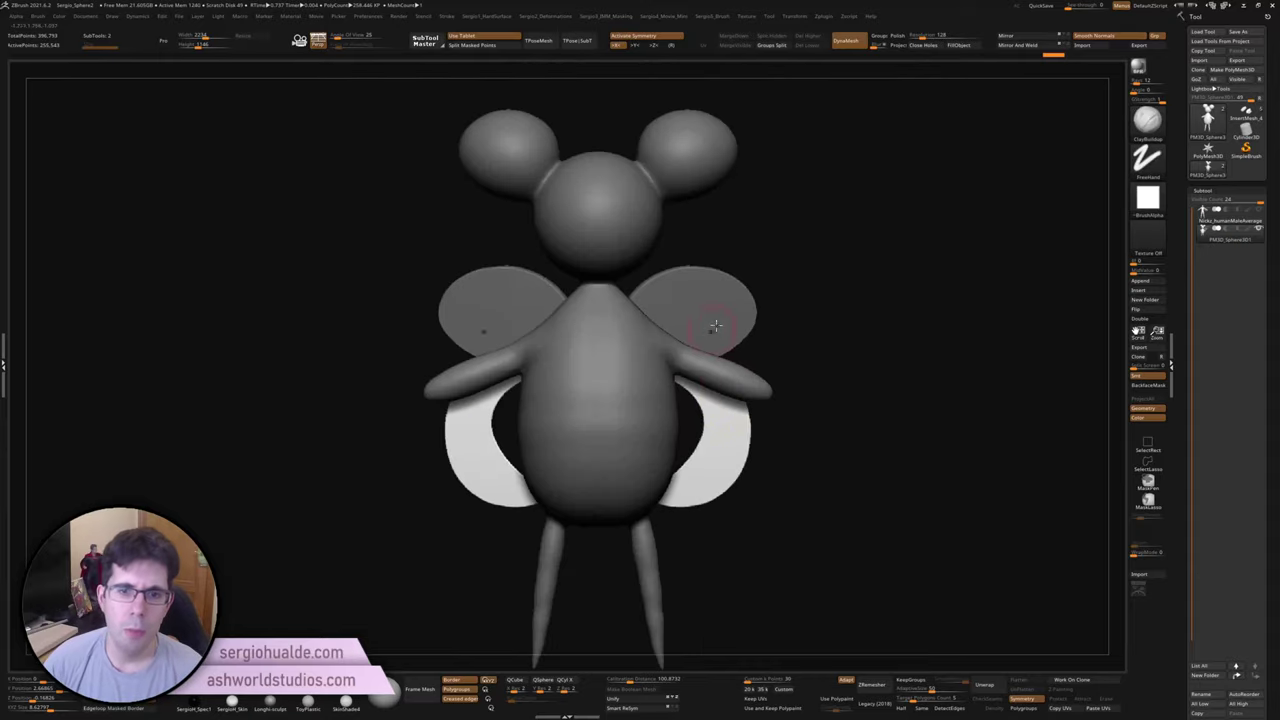
# Step: Zoom in on the character and pick a new brush from the brush palette
pyautogui.keyDown('ctrl'); pyautogui.moveTo(715, 325); pyautogui.dragTo(892, 271, button='right'); pyautogui.keyUp('ctrl')
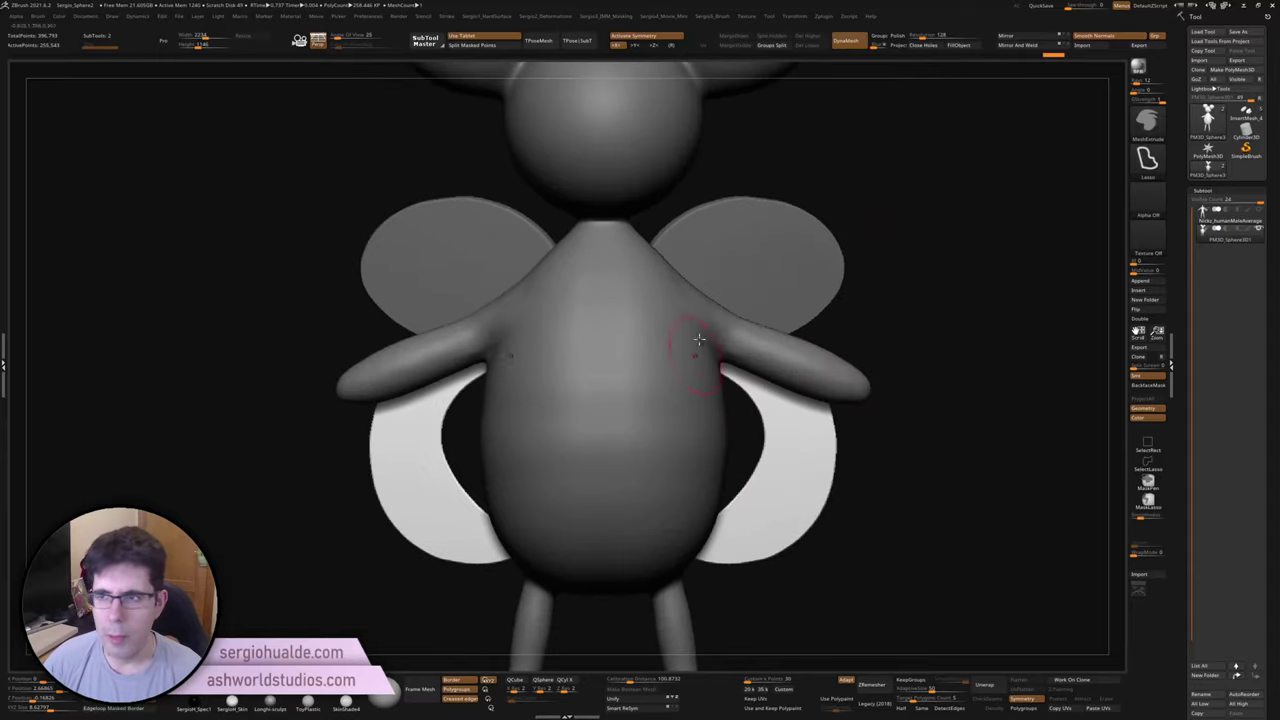
pyautogui.click(1147, 122)
pyautogui.click(750, 180)
pyautogui.moveTo(740, 252)
pyautogui.keyDown('alt'); pyautogui.mouseDown()
pyautogui.moveTo(715, 313)
pyautogui.moveTo(774, 352)
pyautogui.mouseUp(); pyautogui.keyUp('alt')
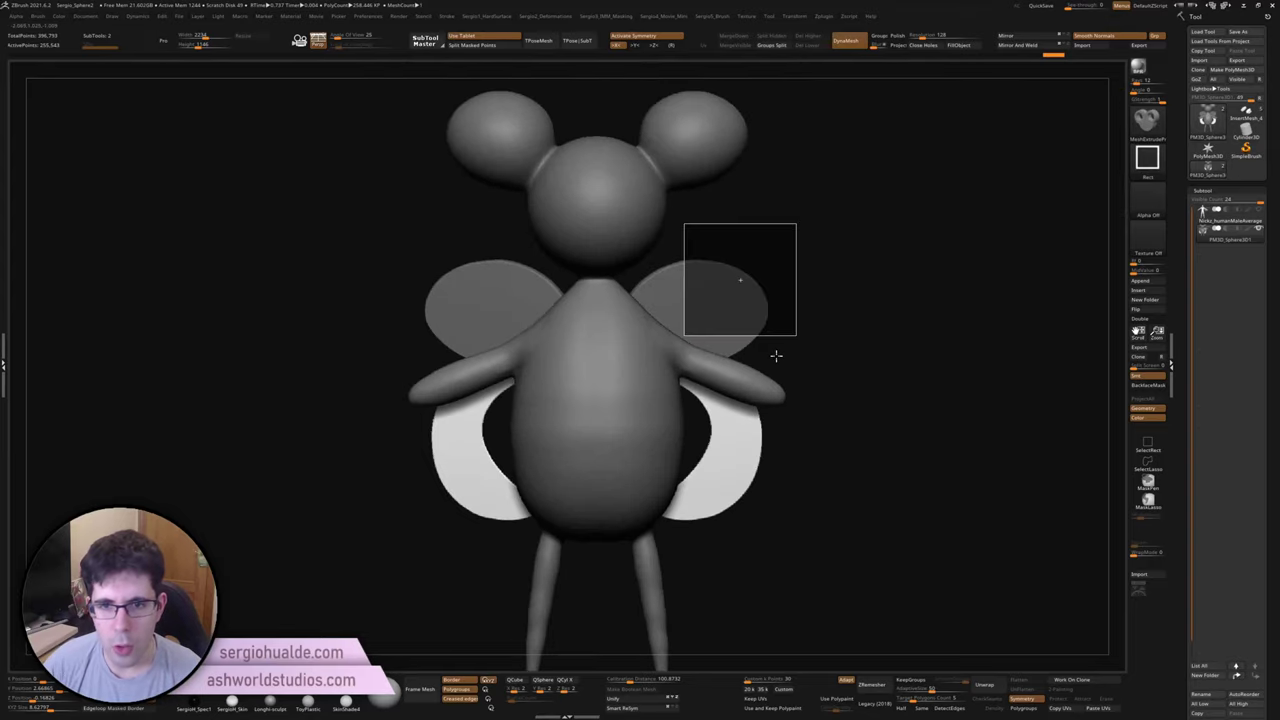
# Step: Extrude mirrored L-shaped strips on the back plates and trim each horizontal arm to a short foot
pyautogui.moveTo(1030, 260); pyautogui.dragTo(1065, 235)
pyautogui.moveTo(840, 251)
pyautogui.keyDown('alt'); pyautogui.mouseDown()
pyautogui.moveTo(757, 251)
pyautogui.moveTo(777, 286)
pyautogui.mouseUp(); pyautogui.keyUp('alt')
pyautogui.keyDown('ctrl'); pyautogui.click(760, 225); pyautogui.keyUp('ctrl')
pyautogui.moveTo(760, 225); pyautogui.dragTo(800, 280)
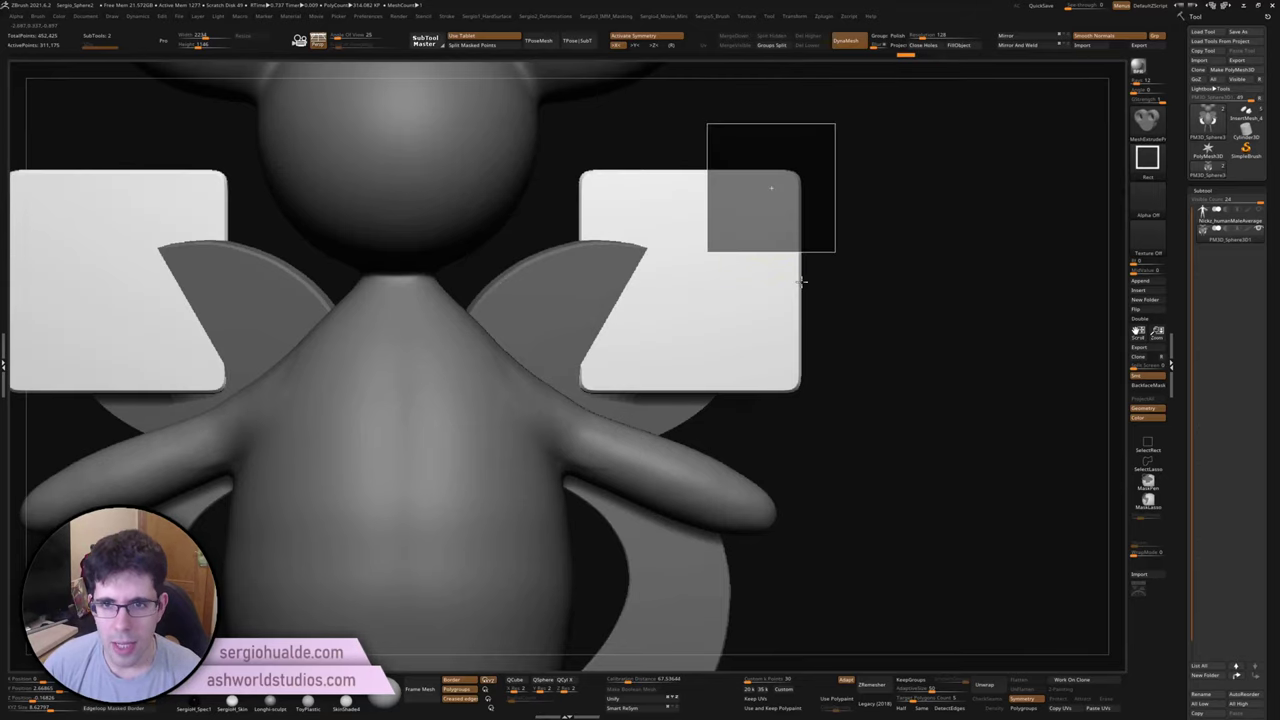
pyautogui.keyDown('ctrl'); pyautogui.keyDown('shift'); pyautogui.moveTo(834, 196); pyautogui.dragTo(748, 280); pyautogui.keyUp('shift'); pyautogui.keyUp('ctrl')
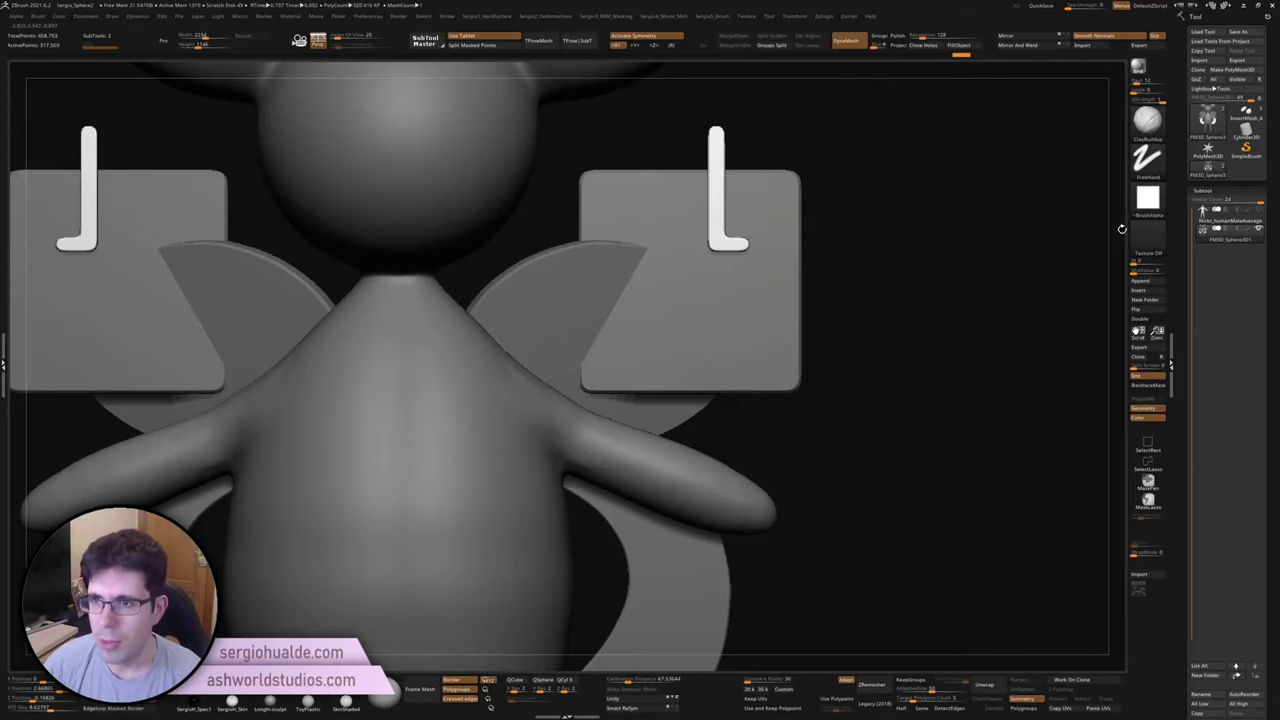
# Step: Switch to the Circle stroke and extrude mirrored discs cut into crescents
pyautogui.click(1150, 163)
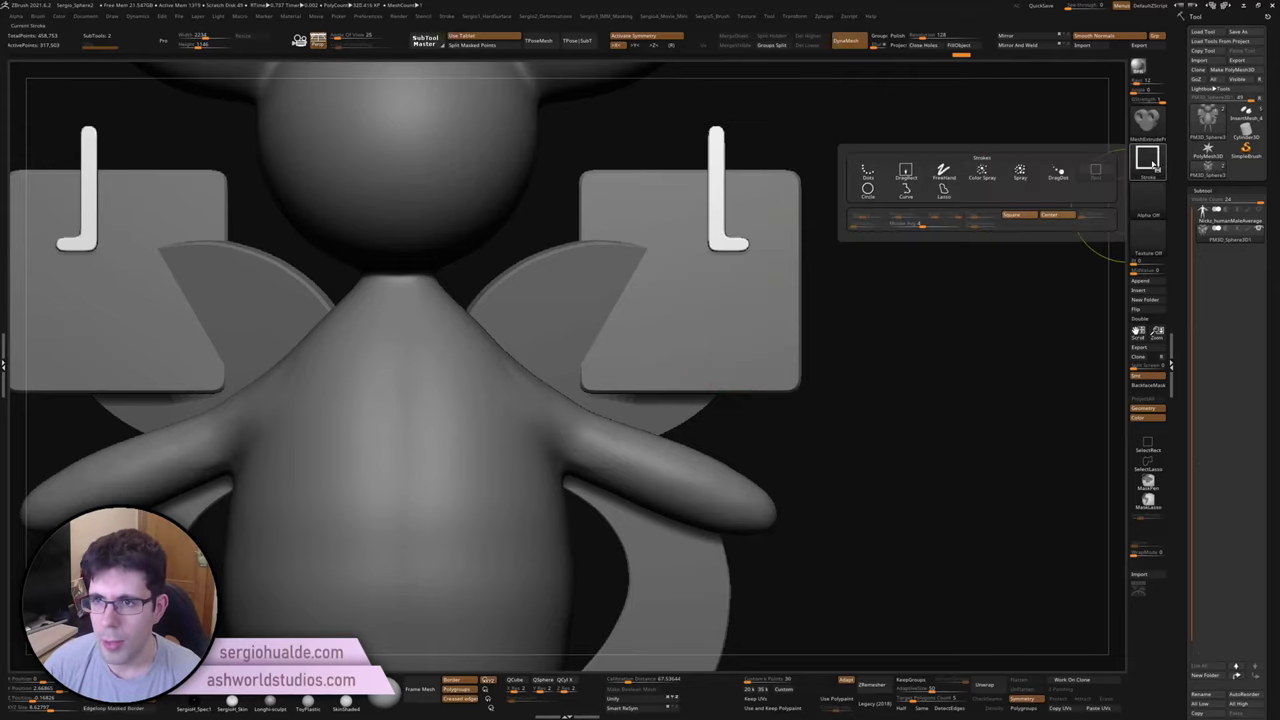
pyautogui.click(868, 190)
pyautogui.moveTo(766, 294); pyautogui.dragTo(816, 436)
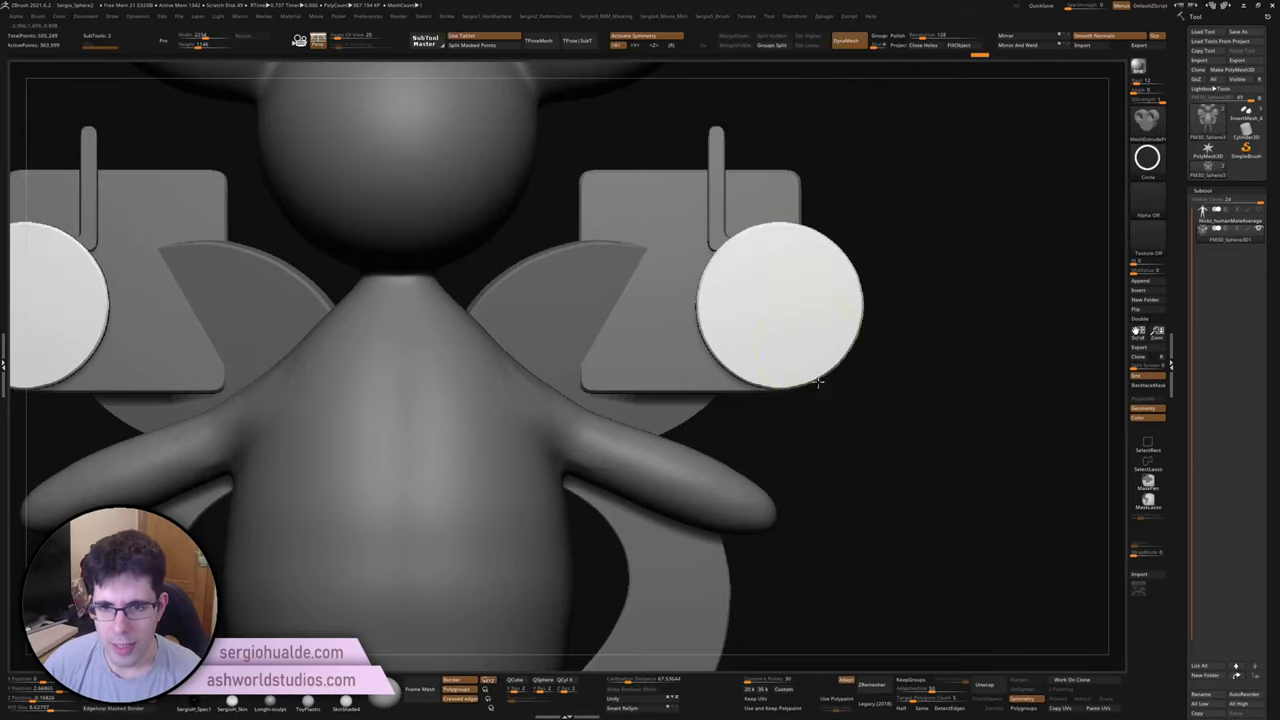
# Step: Use a Curve stroke to trim a curved, wavy top onto both upper wing slabs
pyautogui.click(1147, 160)
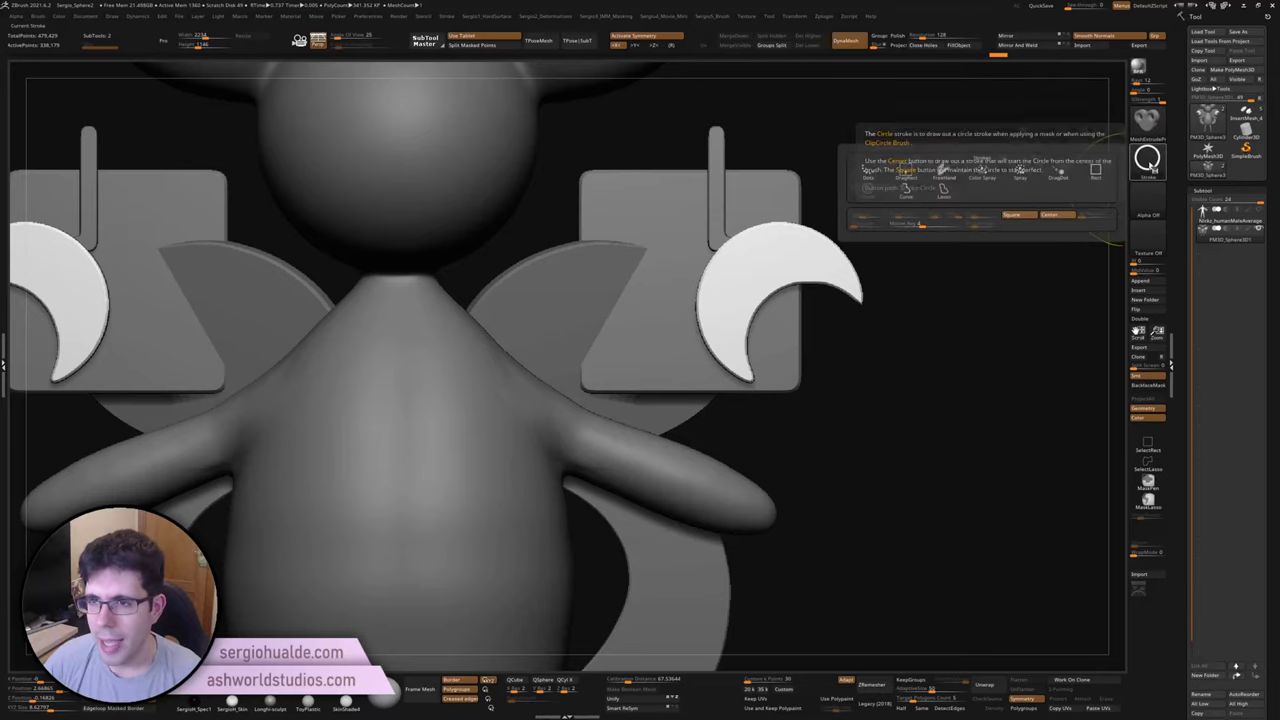
pyautogui.click(906, 192)
pyautogui.keyDown('ctrl'); pyautogui.click(770, 140); pyautogui.keyUp('ctrl')
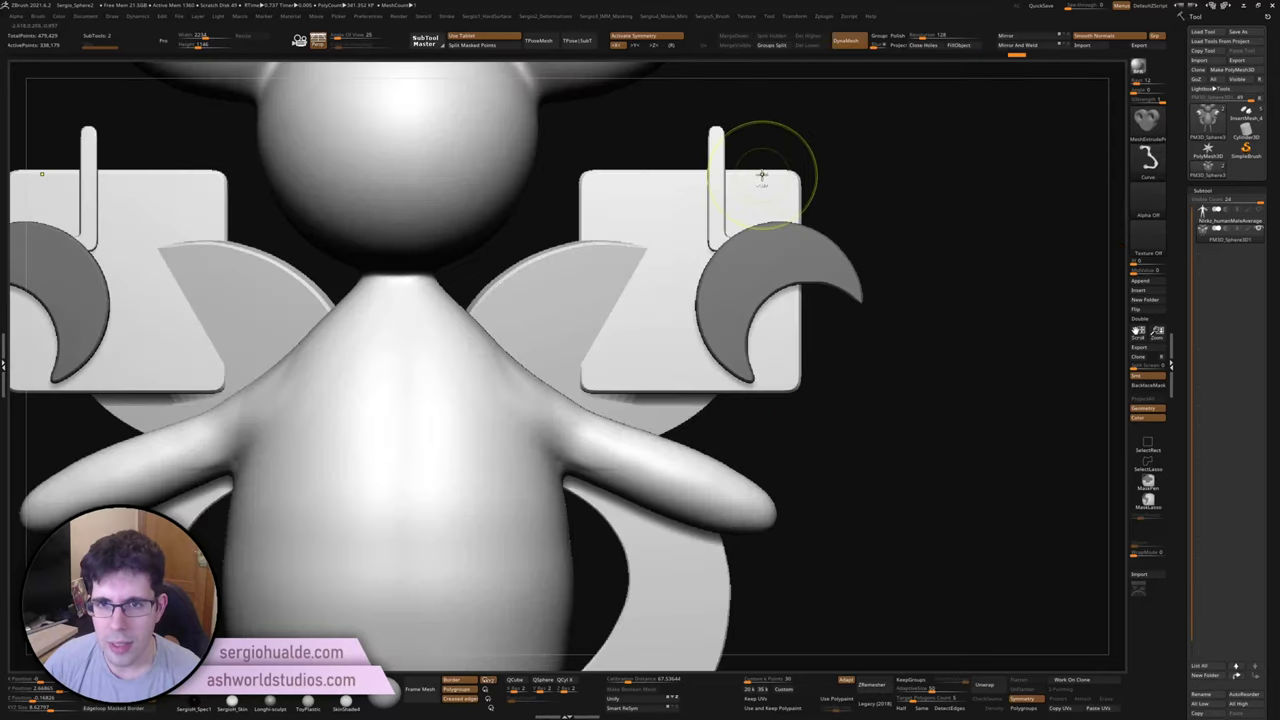
pyautogui.moveTo(756, 183); pyautogui.dragTo(767, 319)
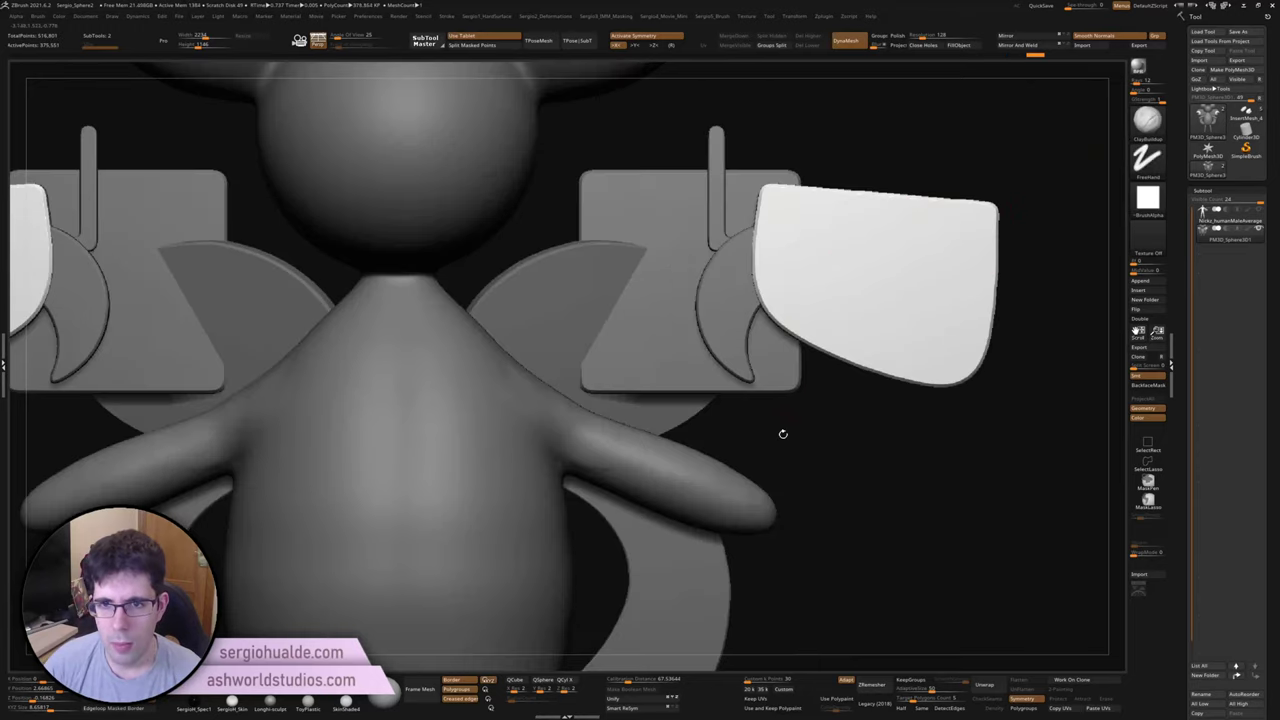
pyautogui.hotkey('ctrl', 'shift')
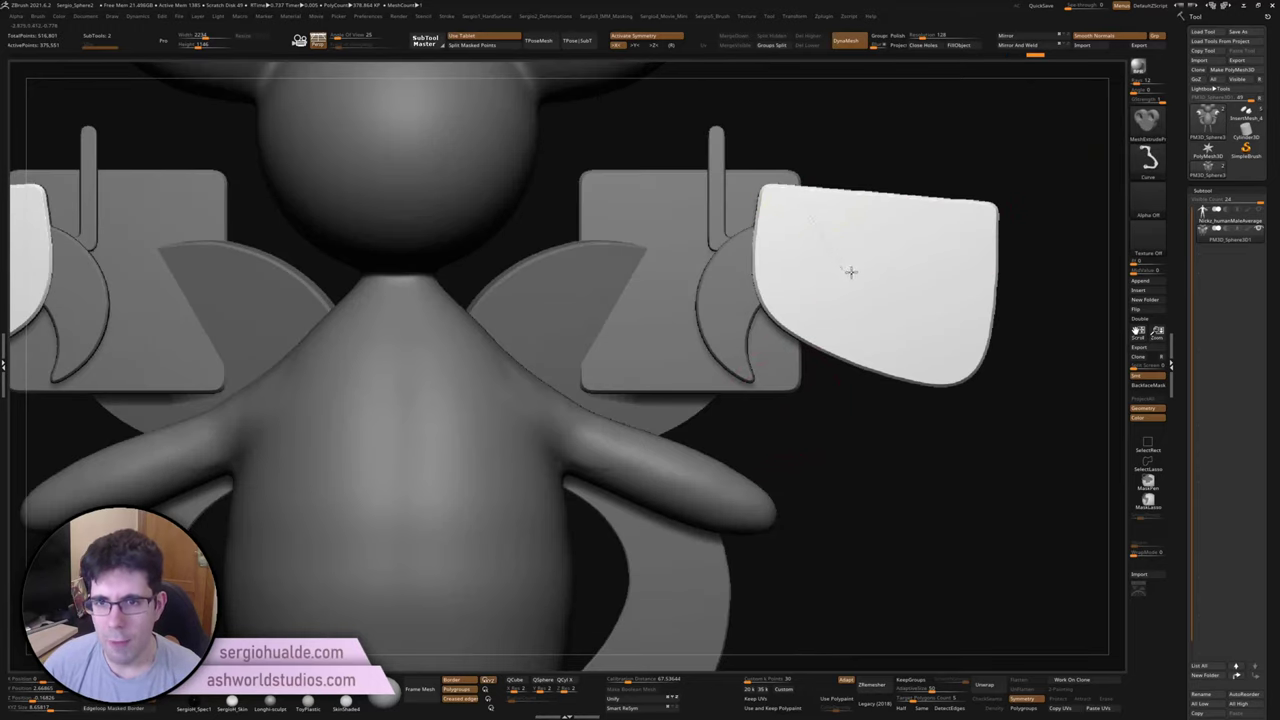
pyautogui.click(1004, 155)
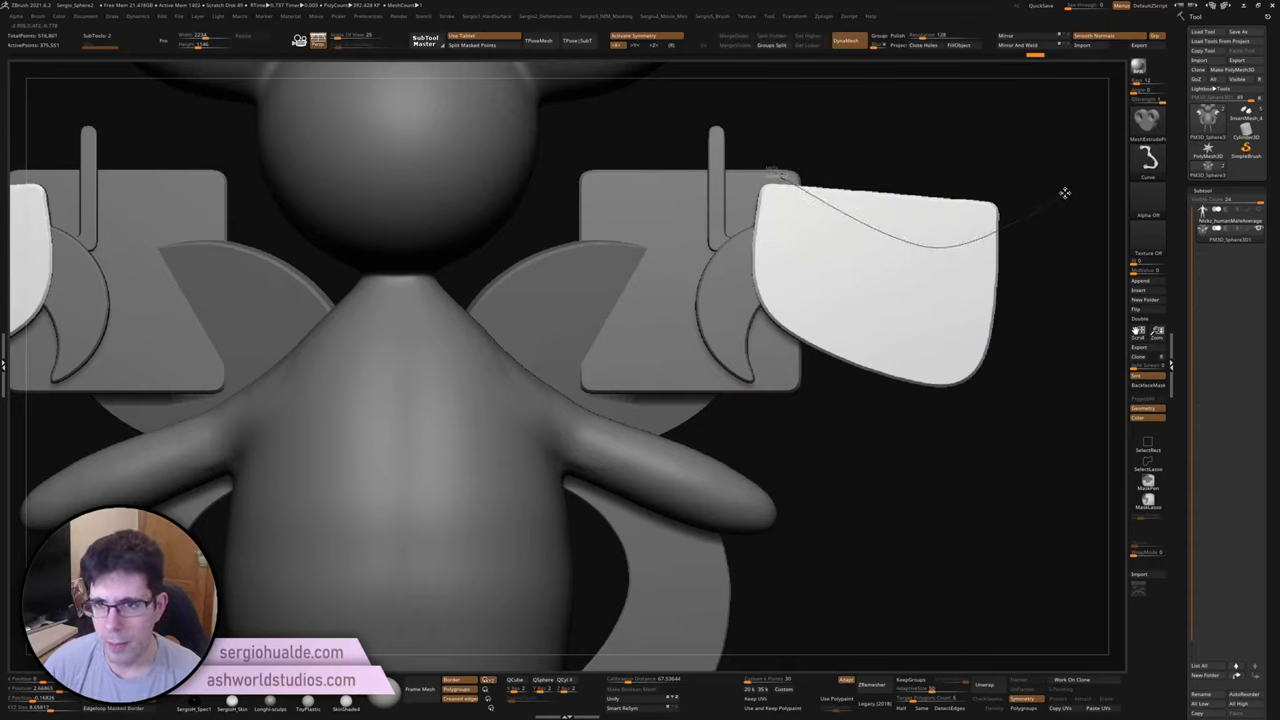
pyautogui.keyDown('ctrl'); pyautogui.keyDown('shift'); pyautogui.moveTo(1058, 200); pyautogui.dragTo(1060, 202); pyautogui.keyUp('shift'); pyautogui.keyUp('ctrl')
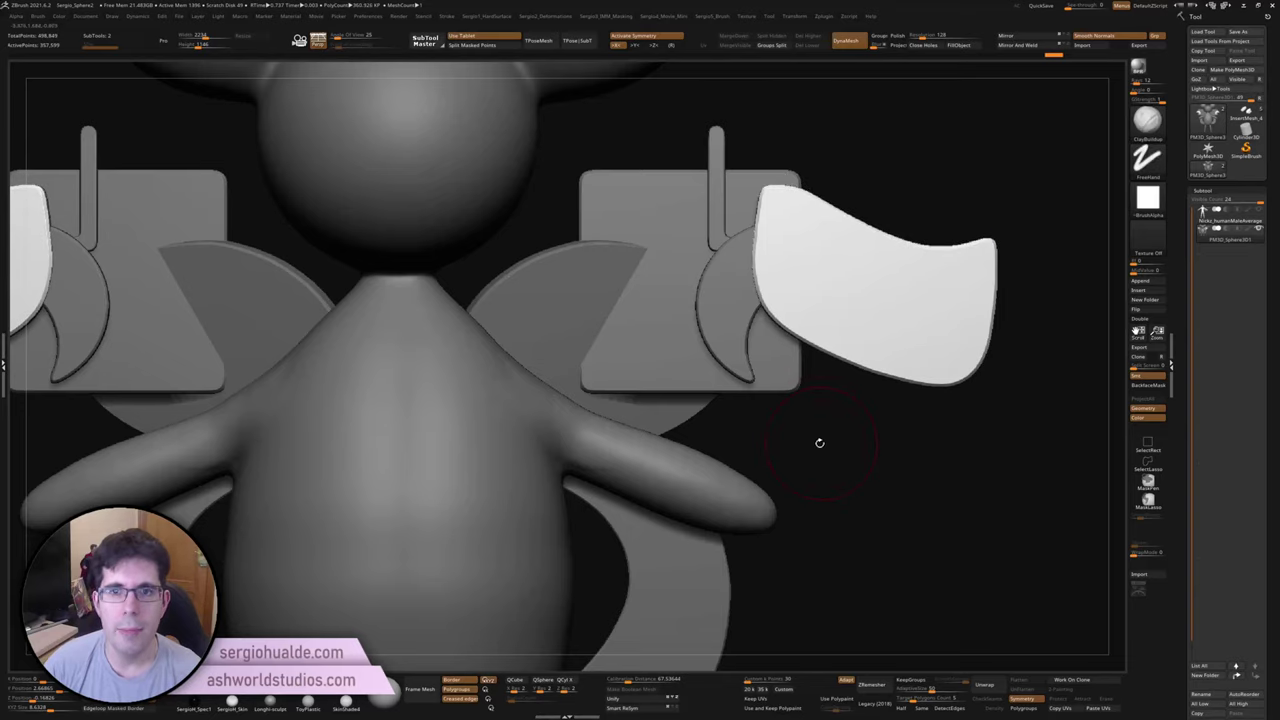
pyautogui.press('f')
pyautogui.click(1148, 160)
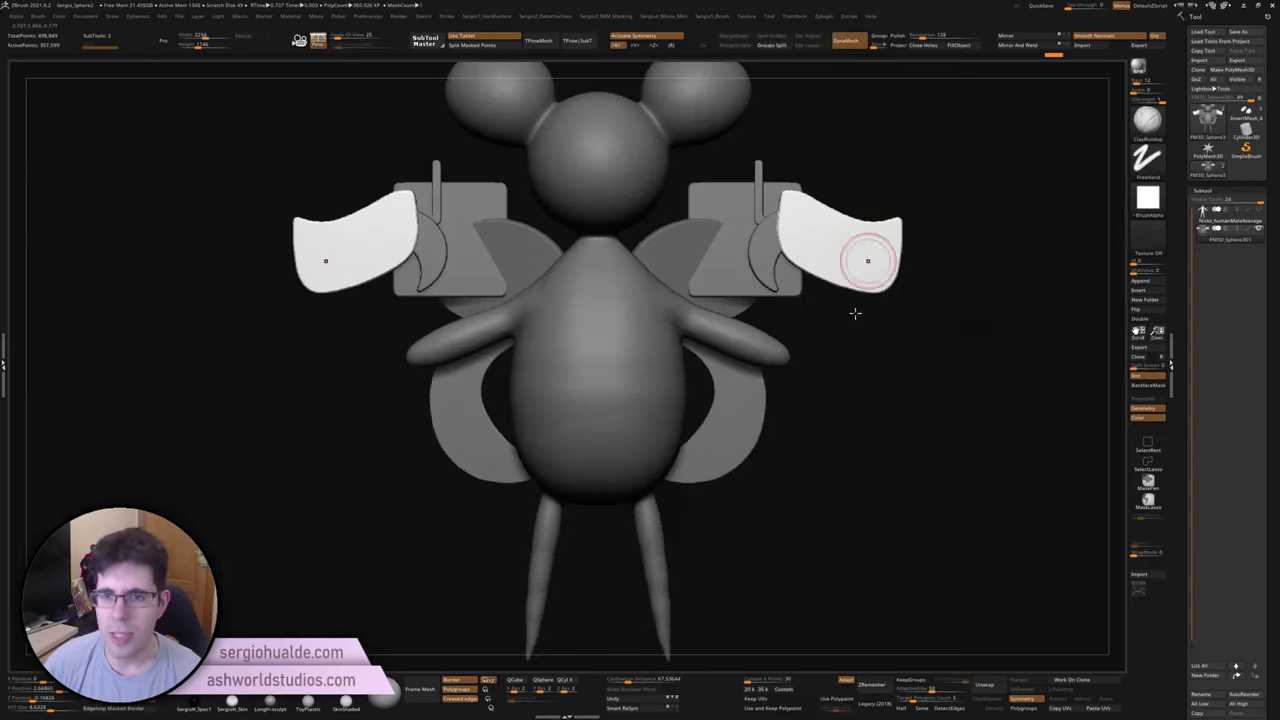
pyautogui.scroll(3, 810, 220)
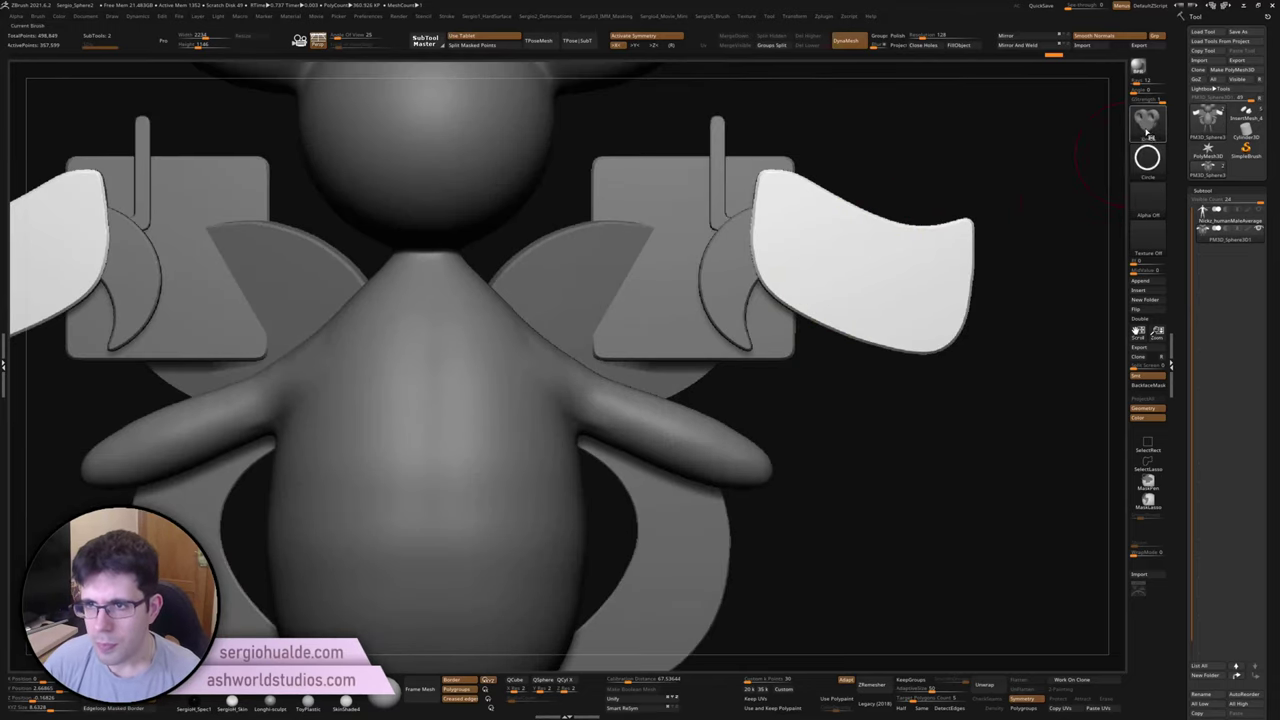
pyautogui.hotkey('ctrl', 'b')
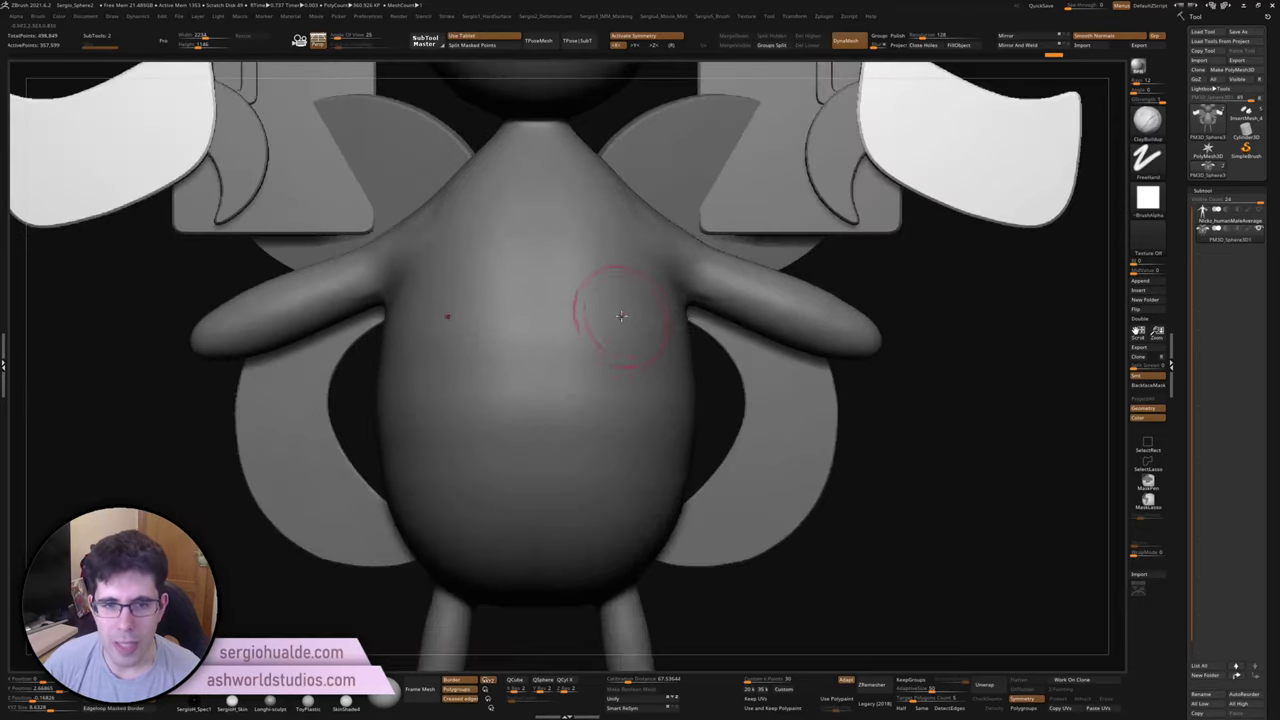
# Step: Select the human male subtool and frame its chest and shoulders
pyautogui.click(1210, 220)
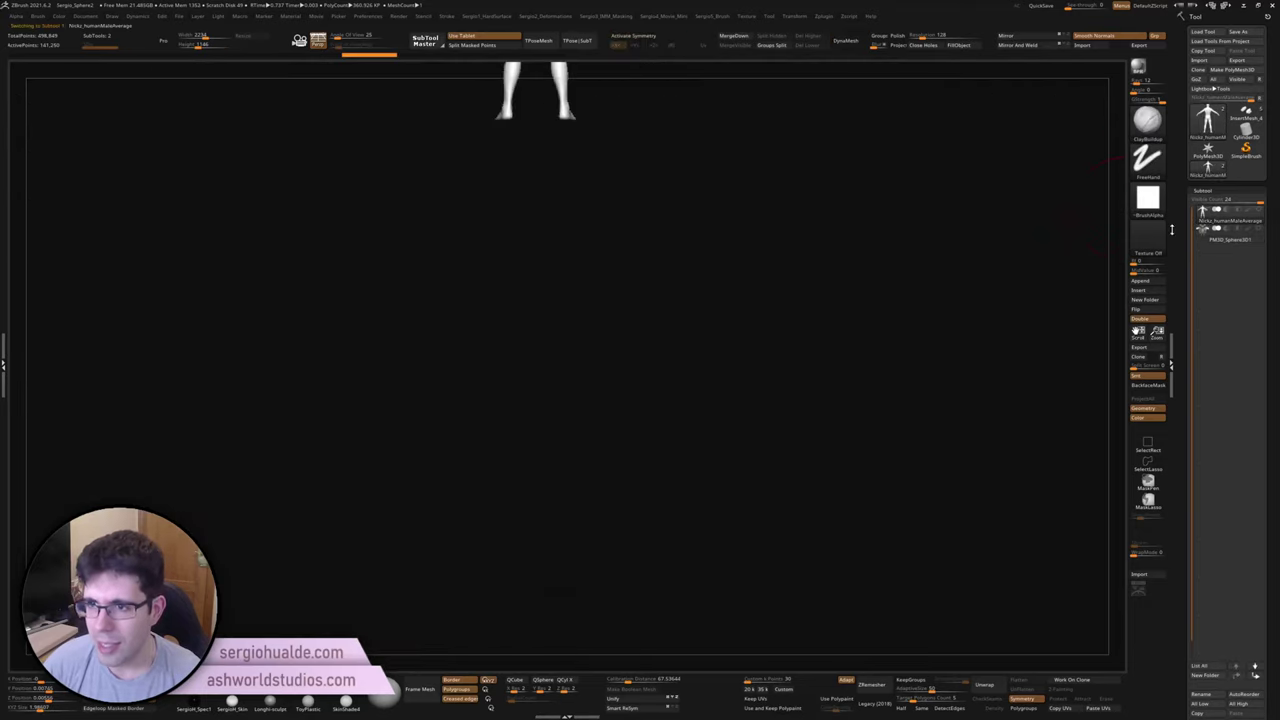
pyautogui.press('f')
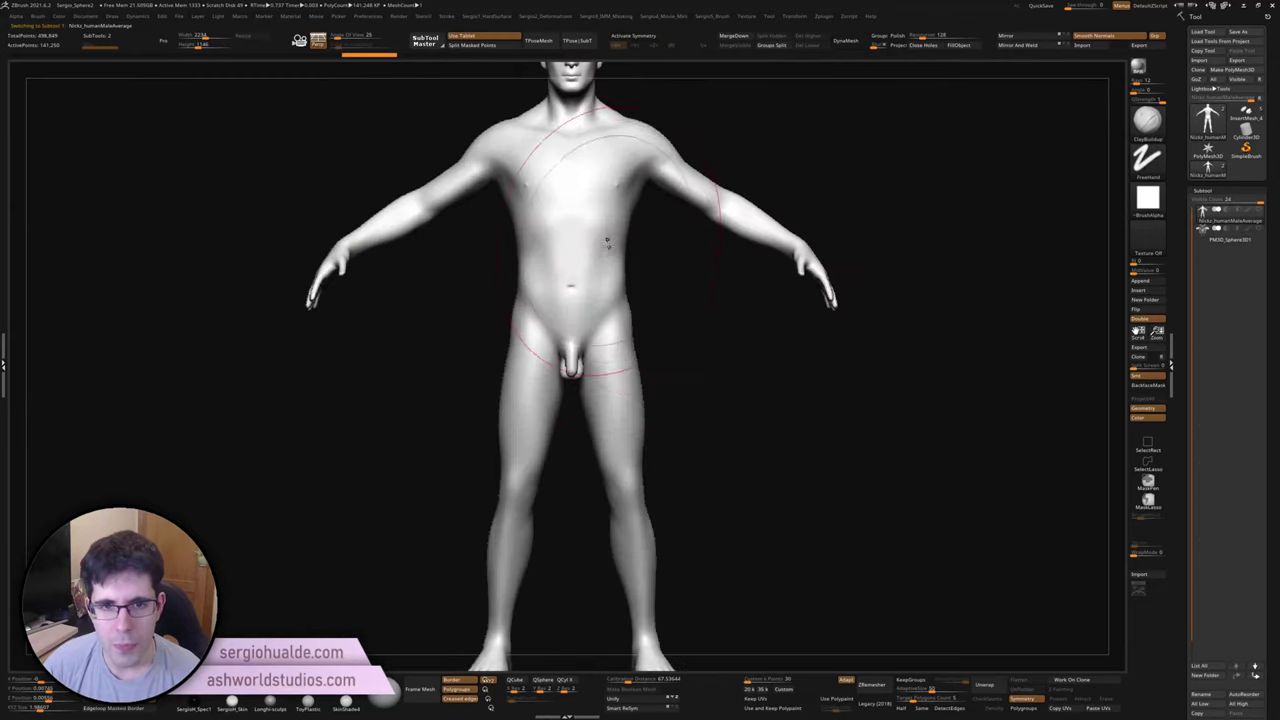
pyautogui.press('space')
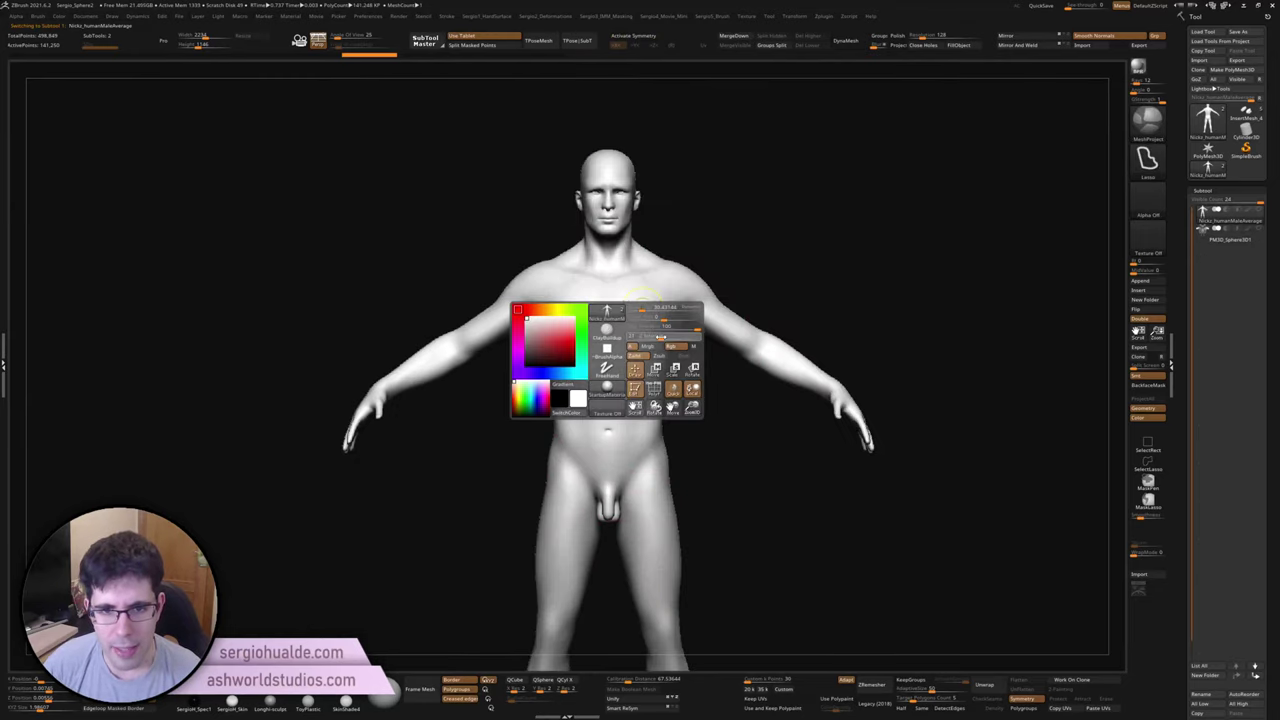
pyautogui.keyDown('ctrl'); pyautogui.moveTo(641, 300); pyautogui.dragTo(649, 313, button='right'); pyautogui.keyUp('ctrl')
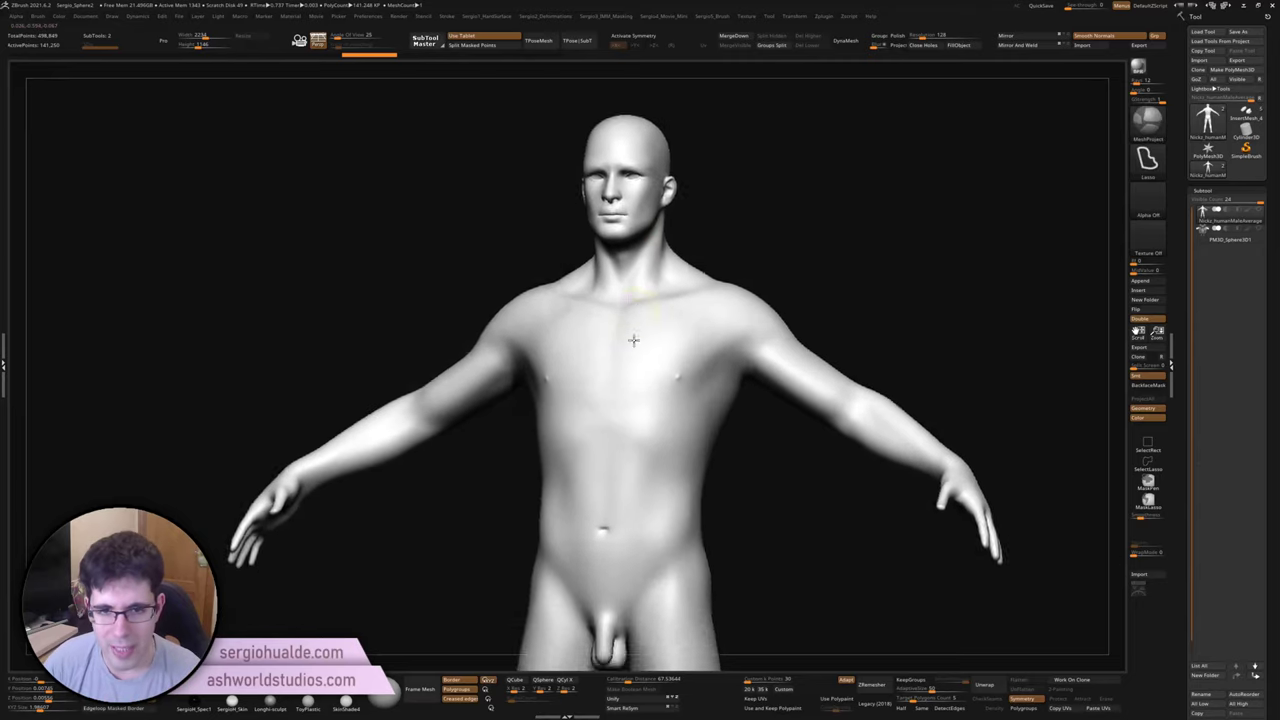
pyautogui.moveTo(665, 320); pyautogui.dragTo(651, 351, button='right')
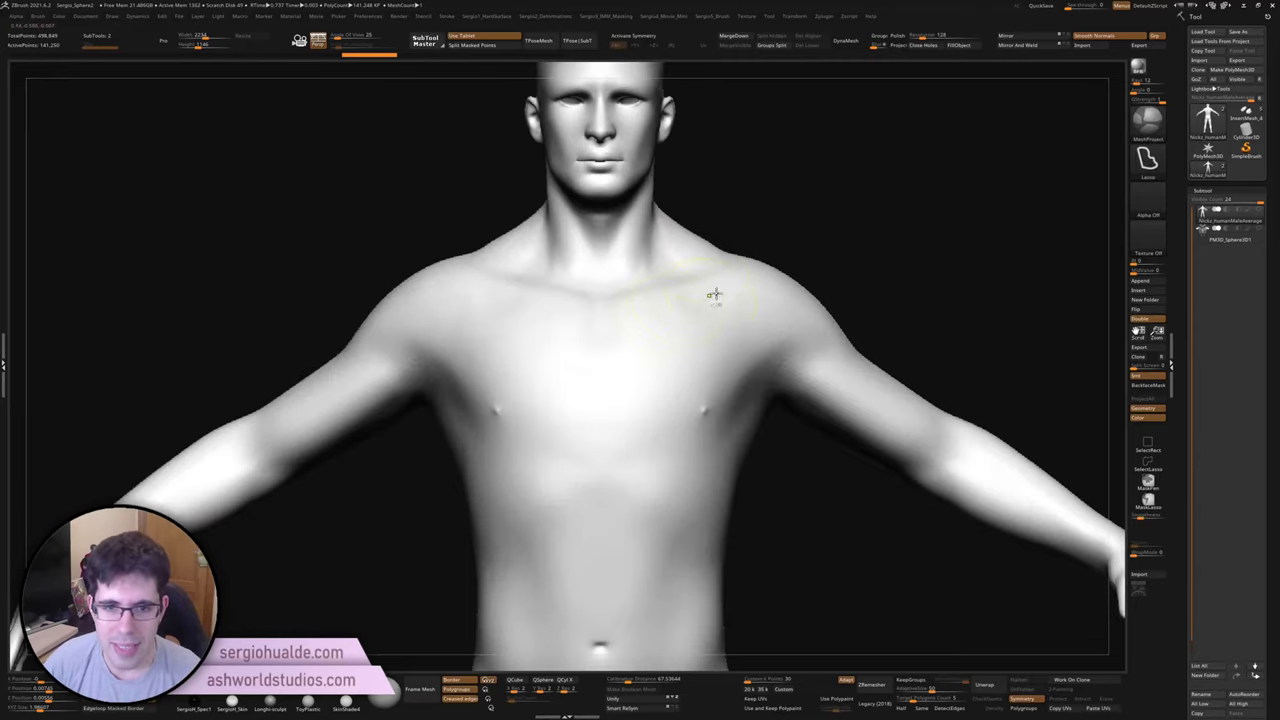
# Step: Lasso-mask both pectorals up to the shoulders and extract them as mirrored chest plates
pyautogui.keyDown('ctrl'); pyautogui.moveTo(601, 348); pyautogui.dragTo(721, 396); pyautogui.keyUp('ctrl')
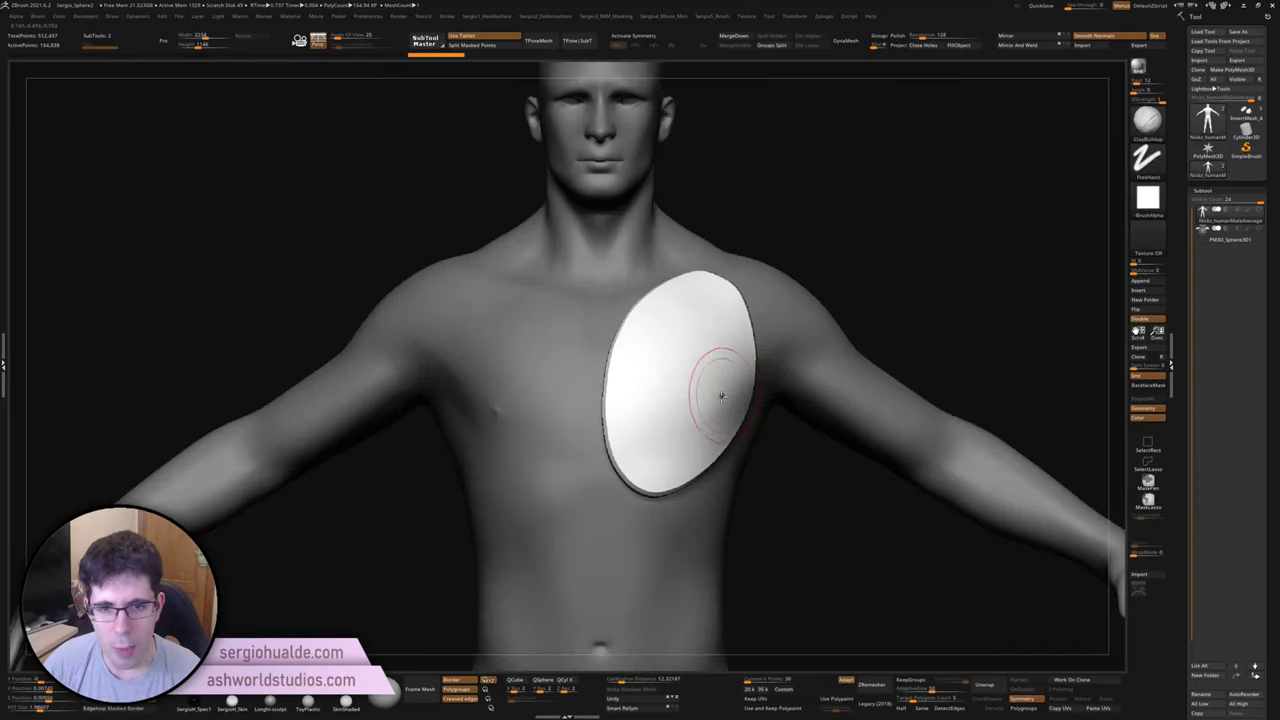
pyautogui.hotkey('ctrl', 'shift', 'a')
pyautogui.keyDown('ctrl'); pyautogui.moveTo(706, 288); pyautogui.dragTo(716, 496); pyautogui.keyUp('ctrl')
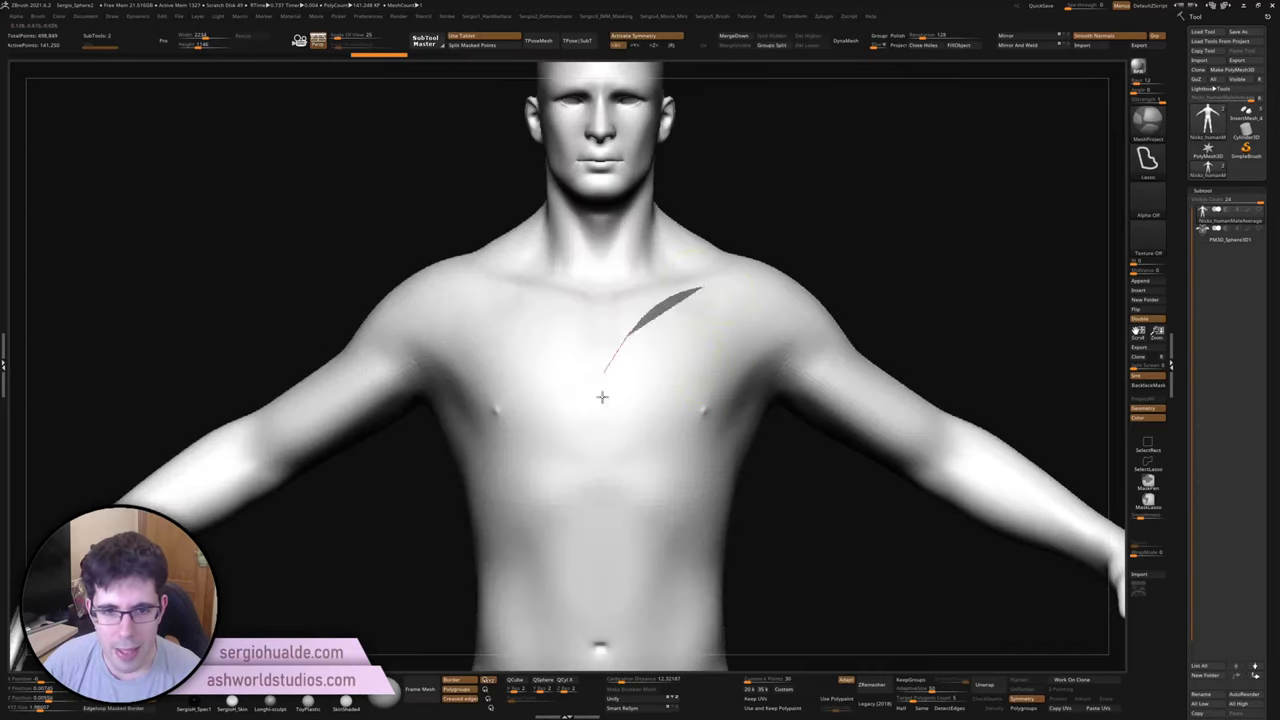
pyautogui.keyDown('ctrl'); pyautogui.moveTo(750, 432); pyautogui.dragTo(723, 430); pyautogui.keyUp('ctrl')
pyautogui.keyDown('ctrl'); pyautogui.click(626, 330); pyautogui.keyUp('ctrl')
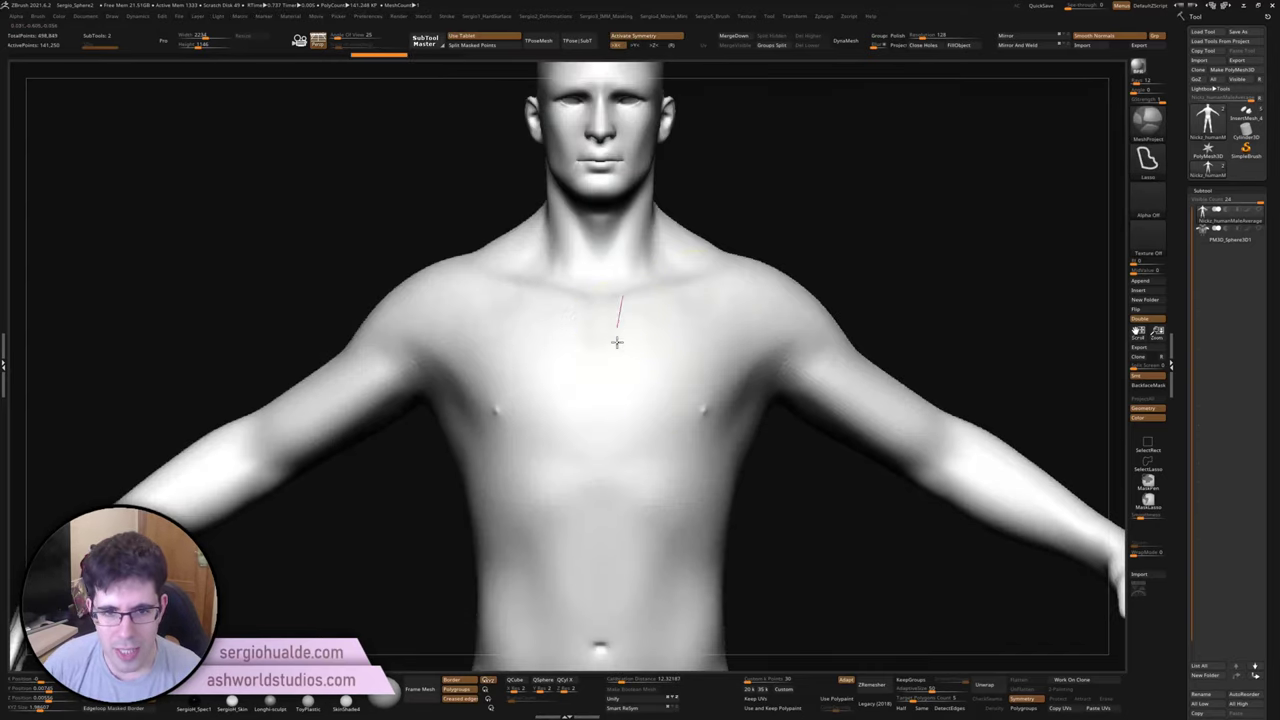
pyautogui.moveTo(621, 457)
pyautogui.keyDown('ctrl'); pyautogui.mouseDown()
pyautogui.moveTo(782, 281)
pyautogui.moveTo(707, 240)
pyautogui.mouseUp(); pyautogui.keyUp('ctrl')
pyautogui.keyDown('ctrl'); pyautogui.moveTo(597, 316); pyautogui.dragTo(605, 300); pyautogui.keyUp('ctrl')
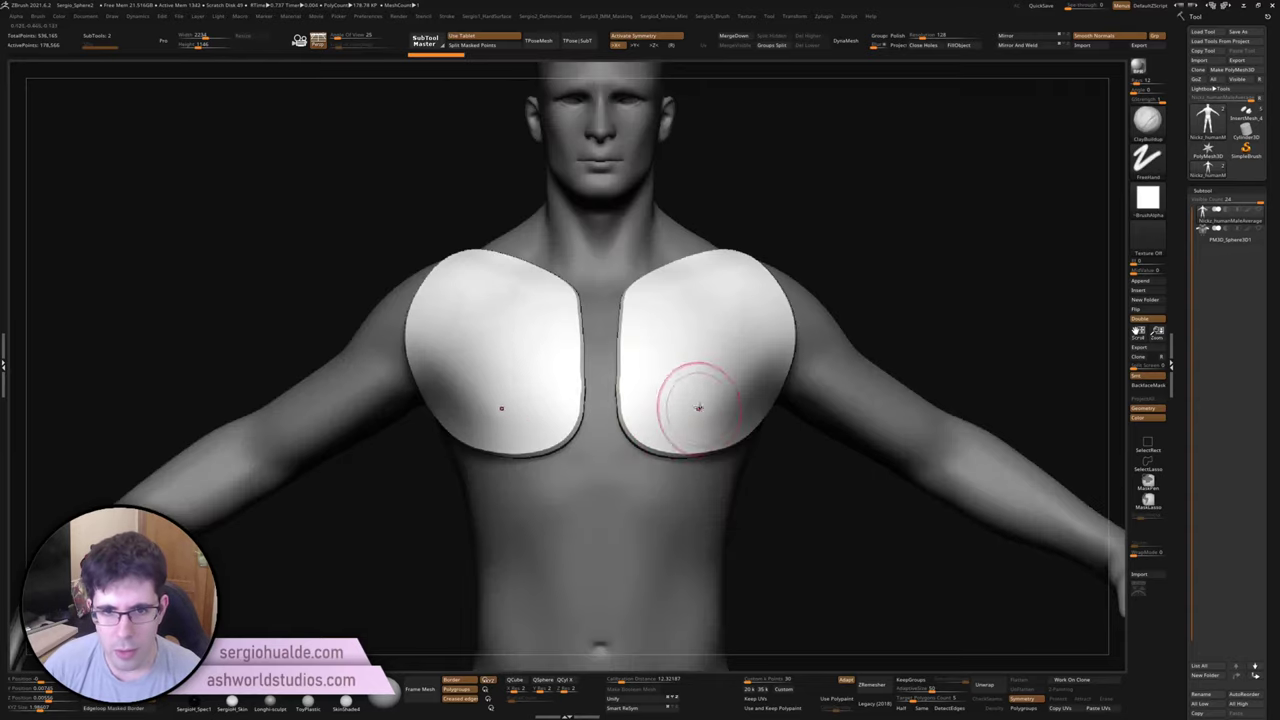
pyautogui.moveTo(686, 409)
pyautogui.mouseDown(button='right')
pyautogui.moveTo(627, 341)
pyautogui.moveTo(632, 405)
pyautogui.mouseUp(button='right')
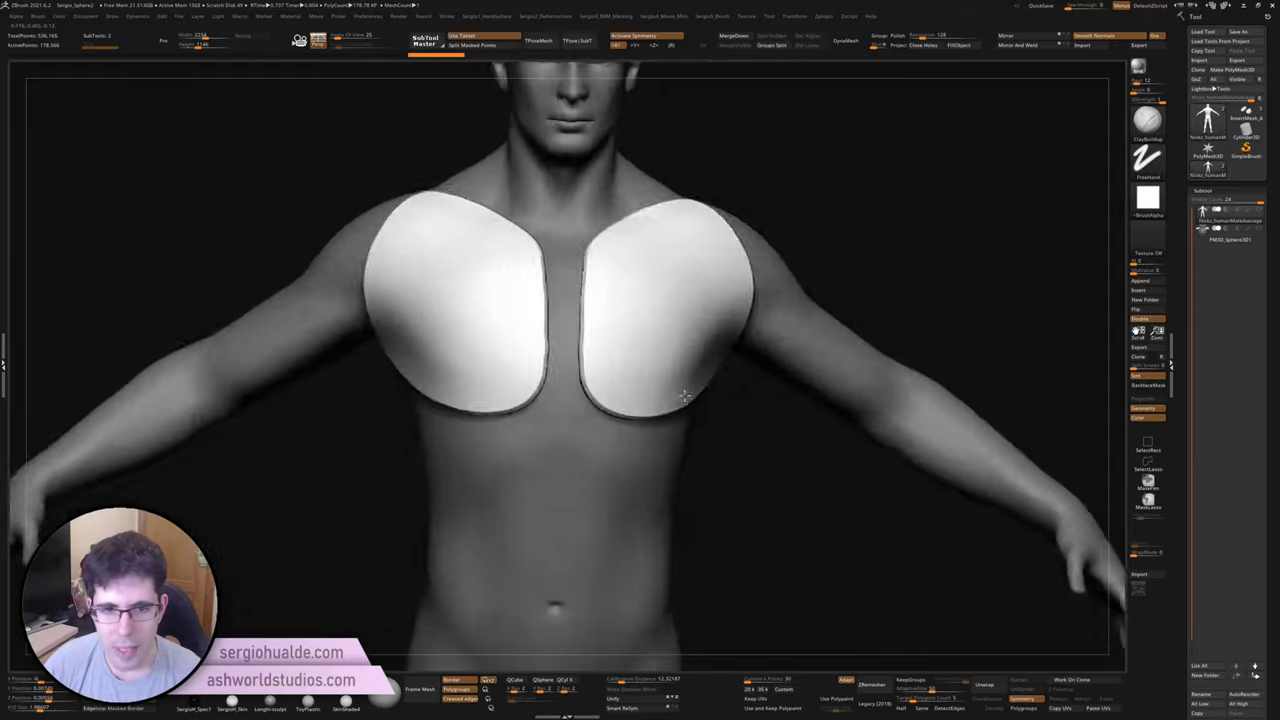
pyautogui.hotkey('ctrl', 'z')
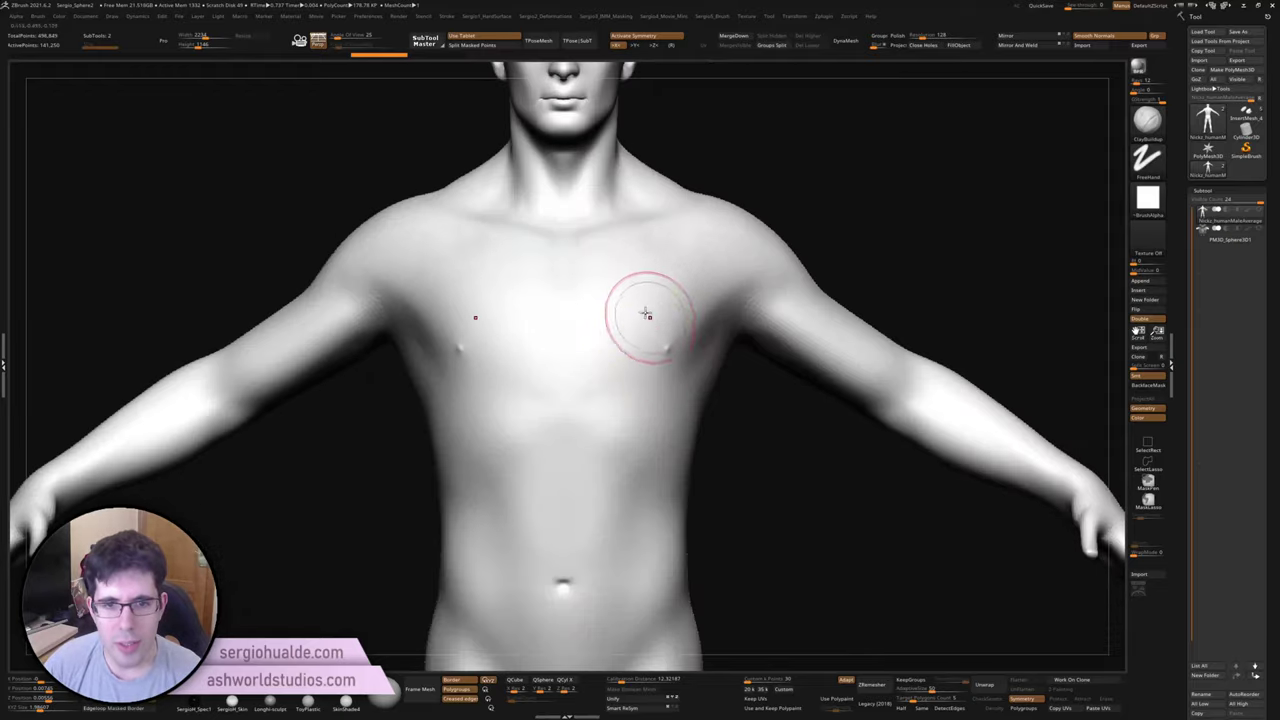
pyautogui.moveTo(587, 247)
pyautogui.keyDown('ctrl'); pyautogui.mouseDown()
pyautogui.moveTo(729, 217)
pyautogui.moveTo(577, 251)
pyautogui.mouseUp(); pyautogui.keyUp('ctrl')
# Step: Lasso-trim both chest plates' outer edges and tops into small lower-chest pieces
pyautogui.keyDown('ctrl'); pyautogui.keyDown('alt'); pyautogui.moveTo(670, 343); pyautogui.dragTo(745, 340); pyautogui.keyUp('alt'); pyautogui.keyUp('ctrl')
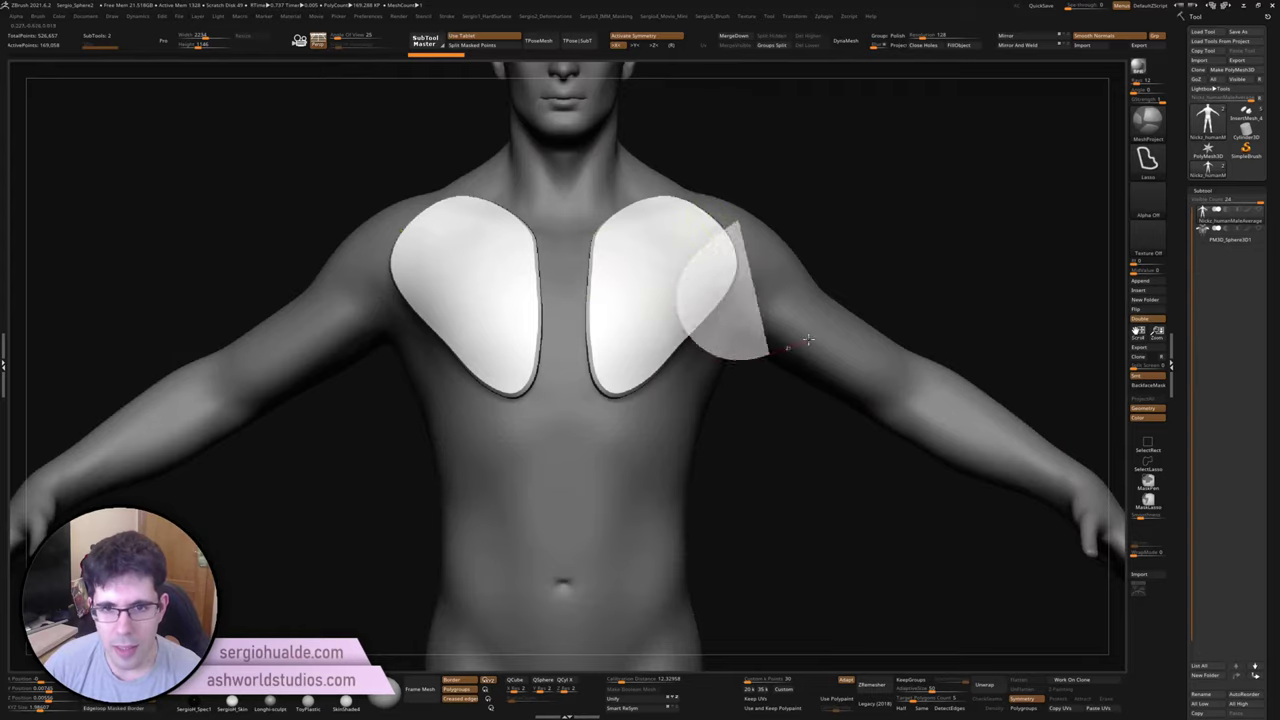
pyautogui.press('ctrl')
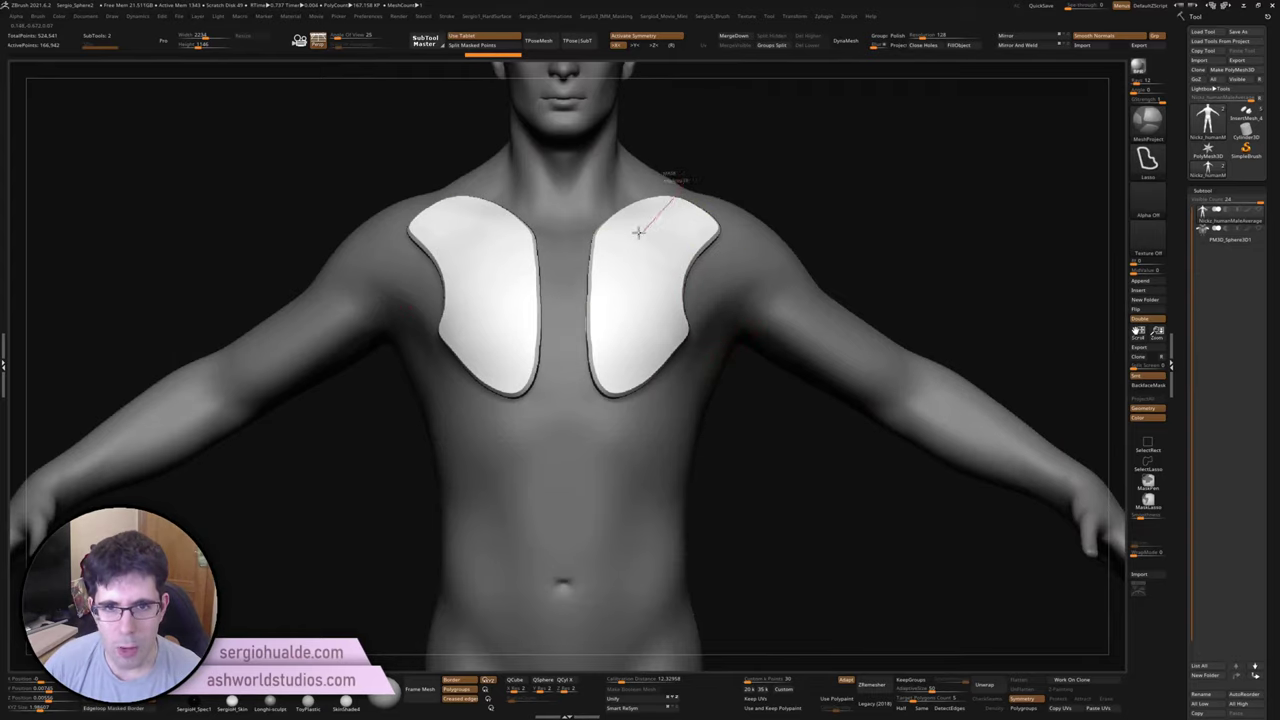
pyautogui.keyDown('ctrl'); pyautogui.moveTo(606, 121); pyautogui.dragTo(612, 130); pyautogui.keyUp('ctrl')
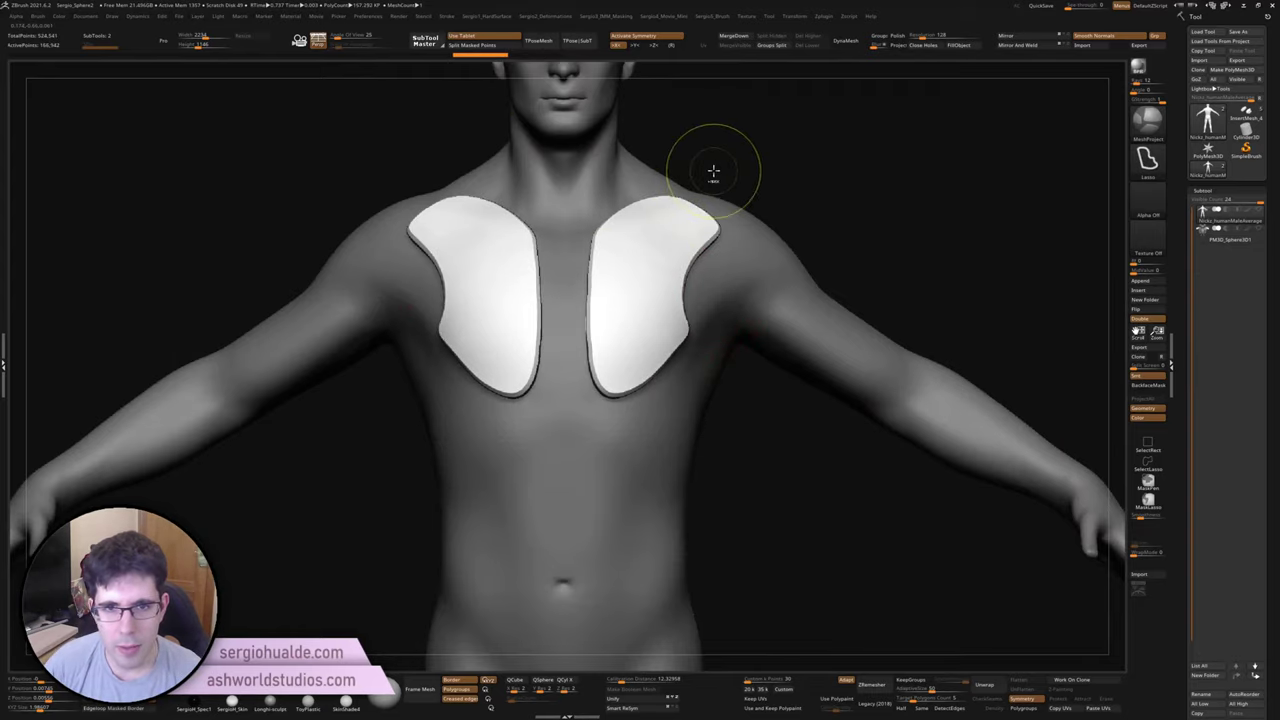
pyautogui.keyDown('ctrl'); pyautogui.keyDown('alt'); pyautogui.moveTo(598, 248); pyautogui.dragTo(671, 157); pyautogui.keyUp('alt'); pyautogui.keyUp('ctrl')
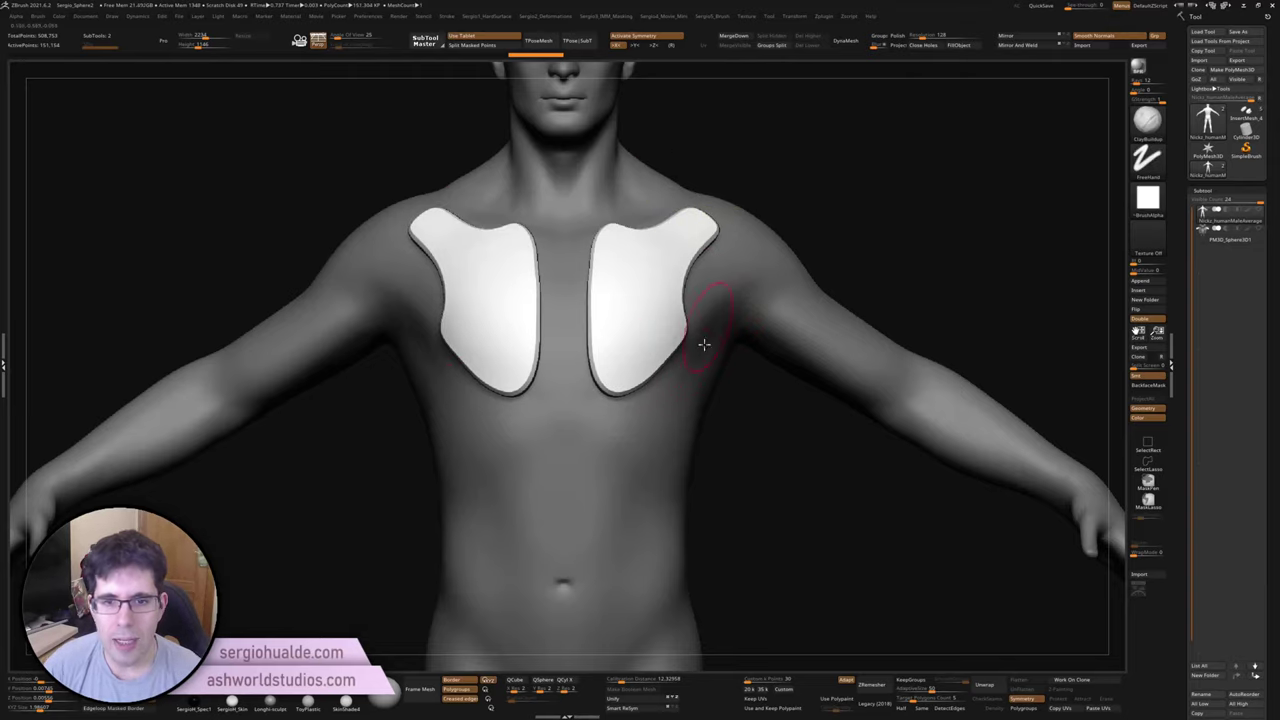
pyautogui.keyDown('ctrl'); pyautogui.keyDown('alt'); pyautogui.moveTo(662, 376); pyautogui.dragTo(648, 398); pyautogui.keyUp('alt'); pyautogui.keyUp('ctrl')
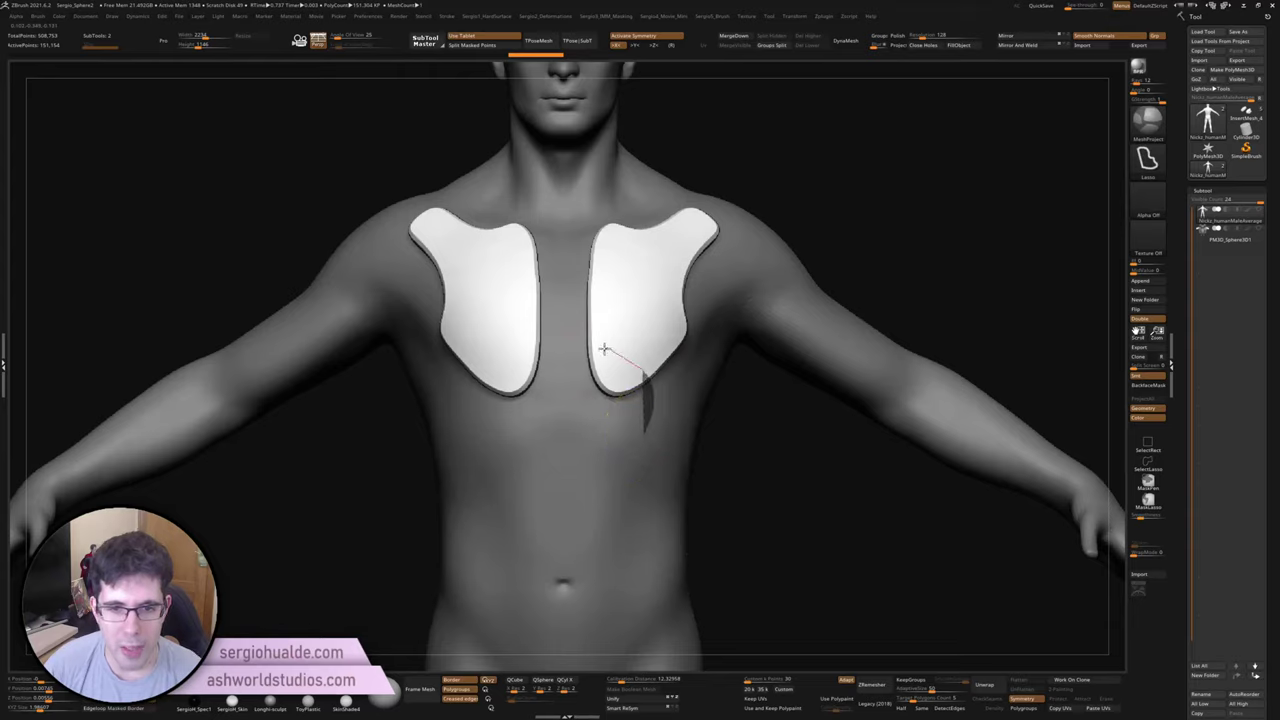
pyautogui.keyDown('ctrl'); pyautogui.keyDown('alt'); pyautogui.moveTo(604, 348); pyautogui.dragTo(610, 405); pyautogui.keyUp('alt'); pyautogui.keyUp('ctrl')
pyautogui.hotkey('ctrl', 'z')
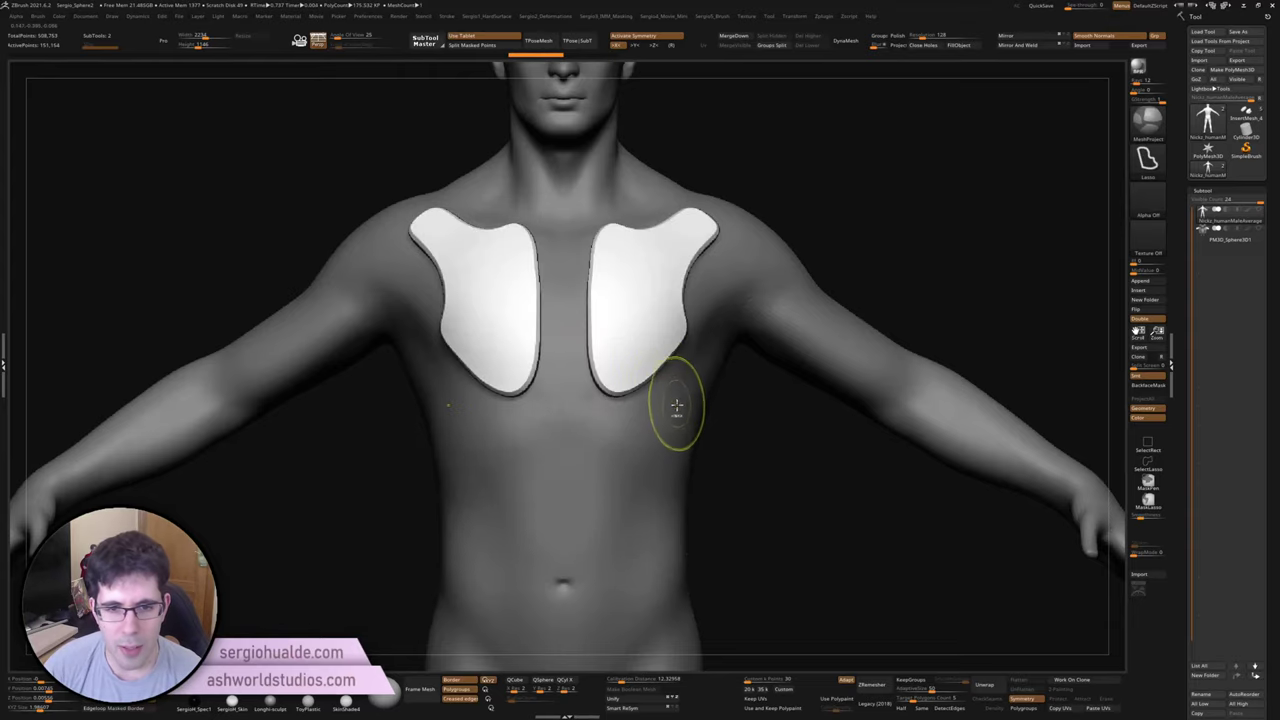
pyautogui.keyDown('ctrl'); pyautogui.keyDown('alt'); pyautogui.moveTo(617, 340); pyautogui.dragTo(640, 425); pyautogui.keyUp('alt'); pyautogui.keyUp('ctrl')
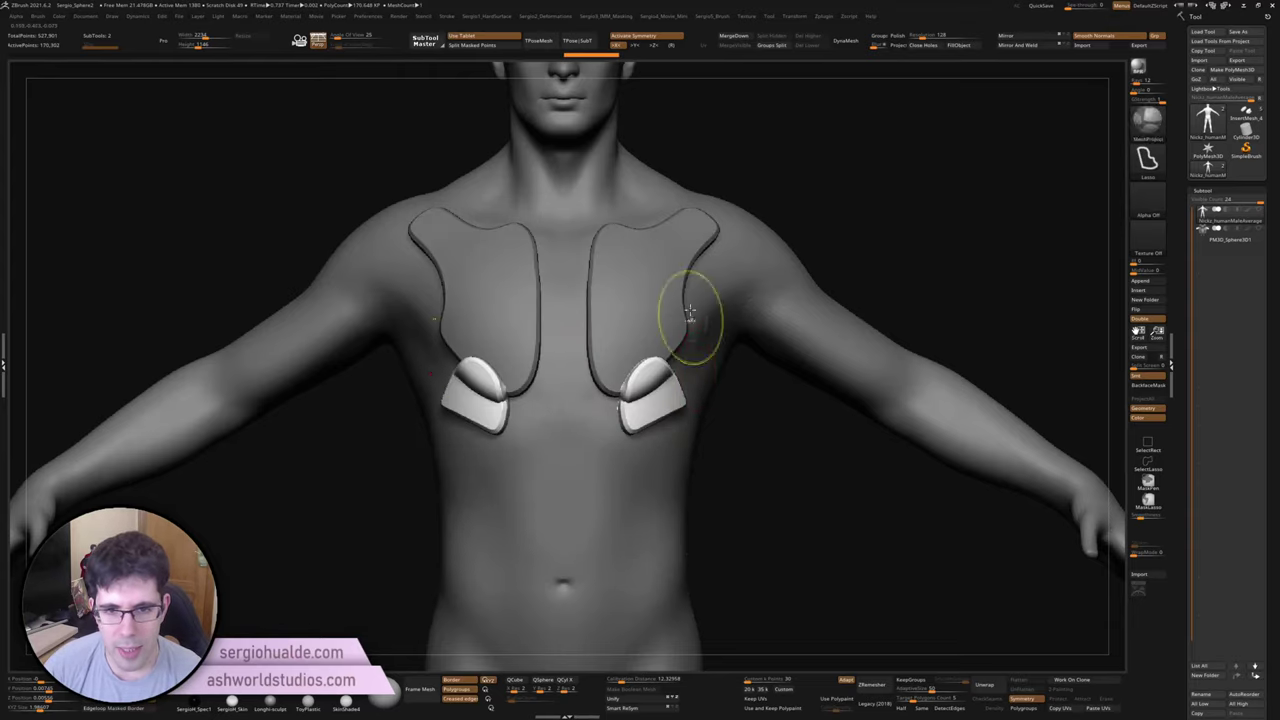
pyautogui.hotkey('ctrl', 'z')
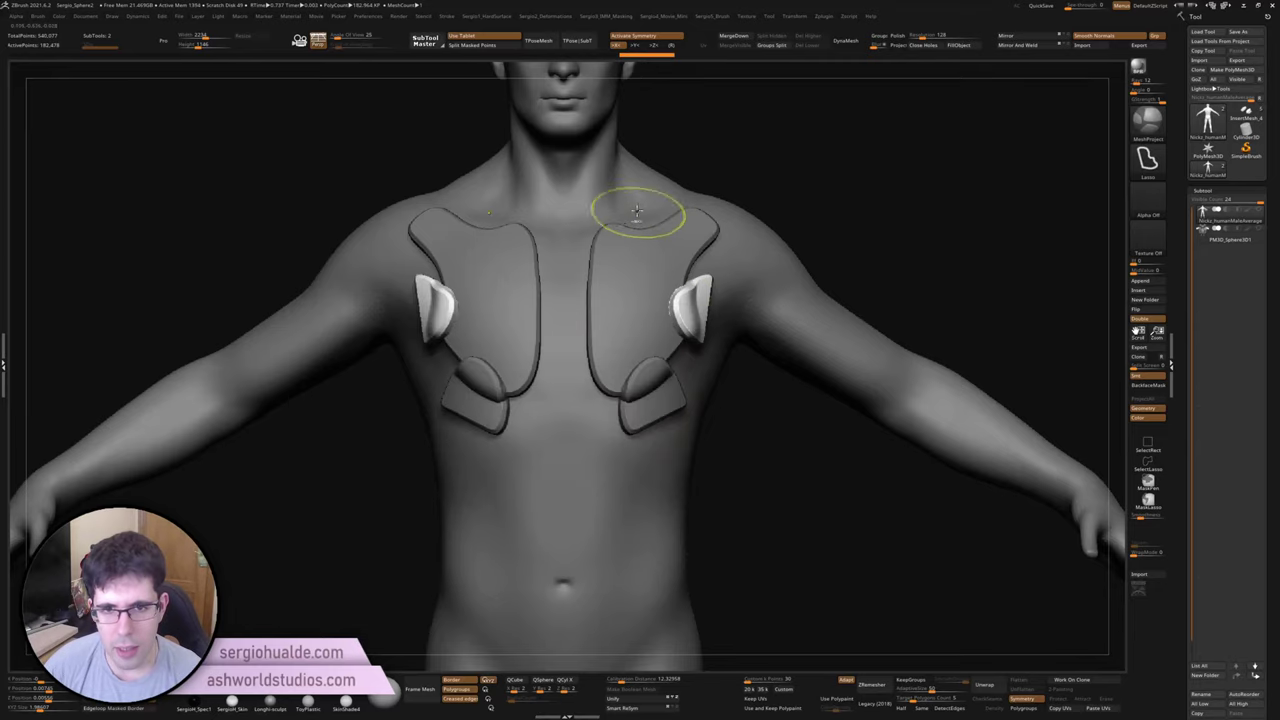
# Step: Mark new plates on the upper chest and both shoulders, then enlarge the brush
pyautogui.keyDown('ctrl'); pyautogui.keyDown('alt'); pyautogui.moveTo(640, 208); pyautogui.dragTo(708, 211); pyautogui.keyUp('alt'); pyautogui.keyUp('ctrl')
pyautogui.keyDown('ctrl'); pyautogui.keyDown('alt'); pyautogui.moveTo(665, 135); pyautogui.dragTo(759, 184); pyautogui.keyUp('alt'); pyautogui.keyUp('ctrl')
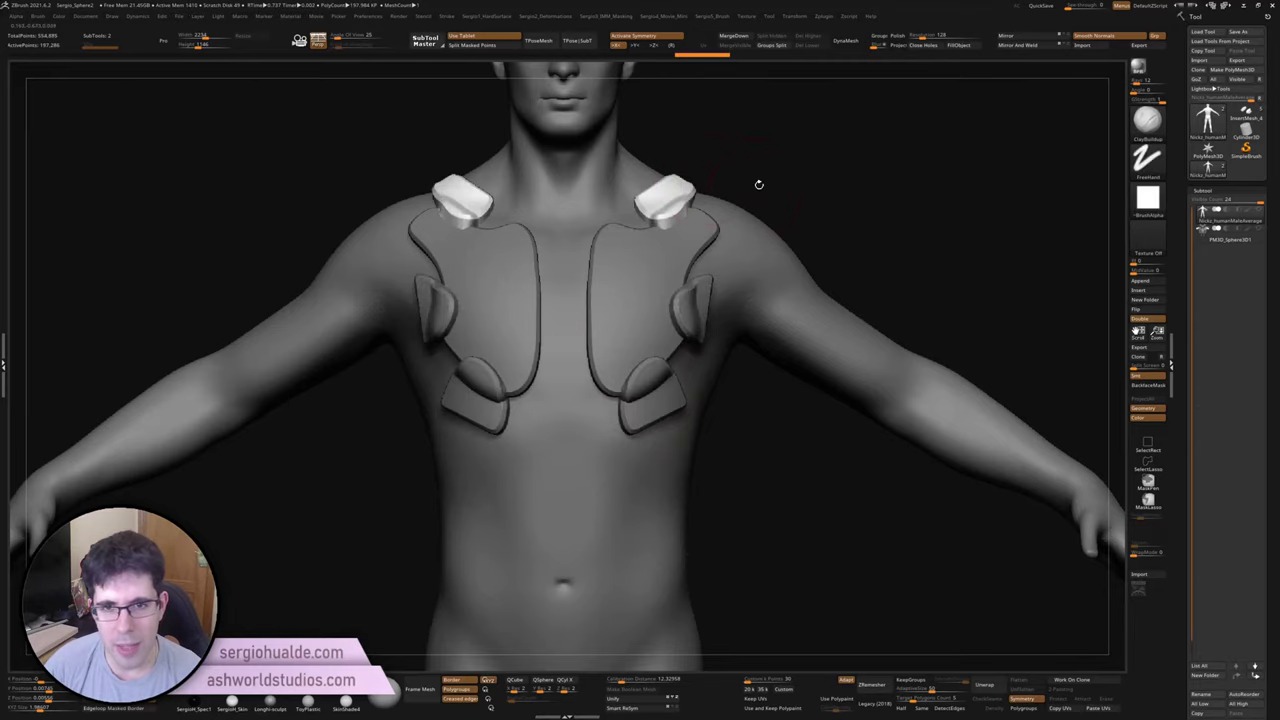
pyautogui.moveTo(638, 312); pyautogui.dragTo(685, 366, button='right')
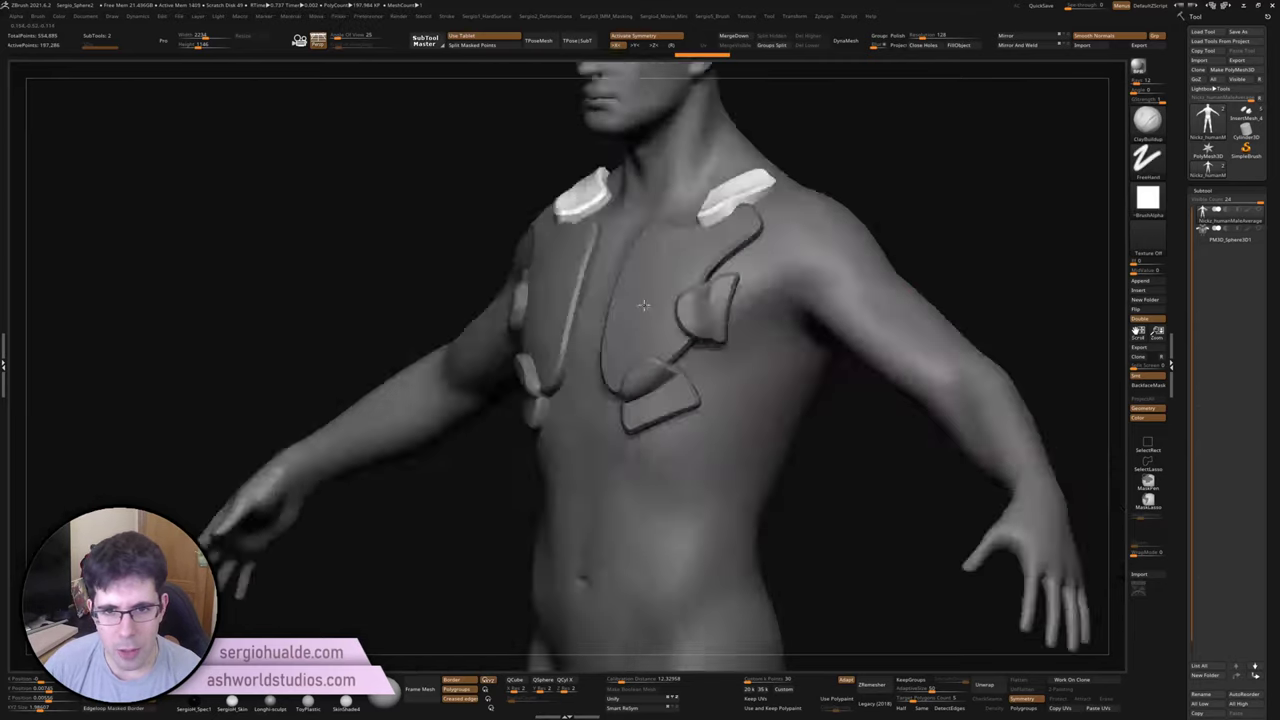
pyautogui.press('space')
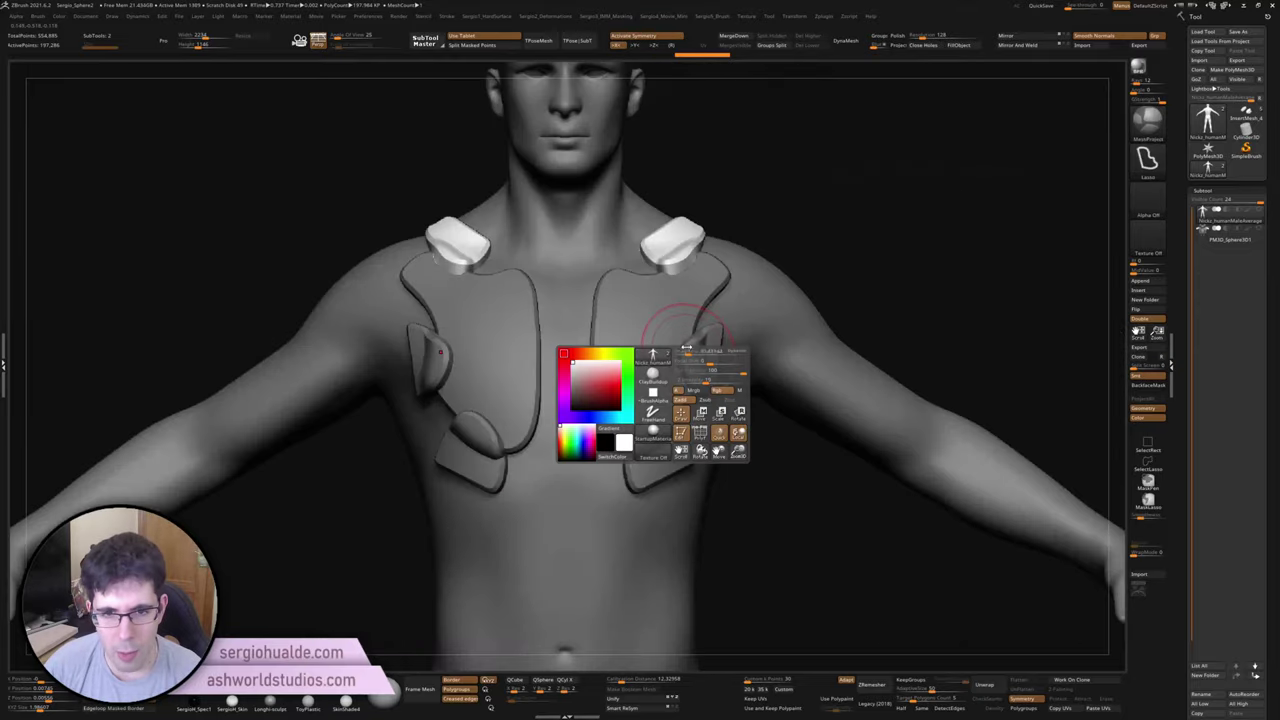
pyautogui.moveTo(696, 381); pyautogui.dragTo(700, 381)
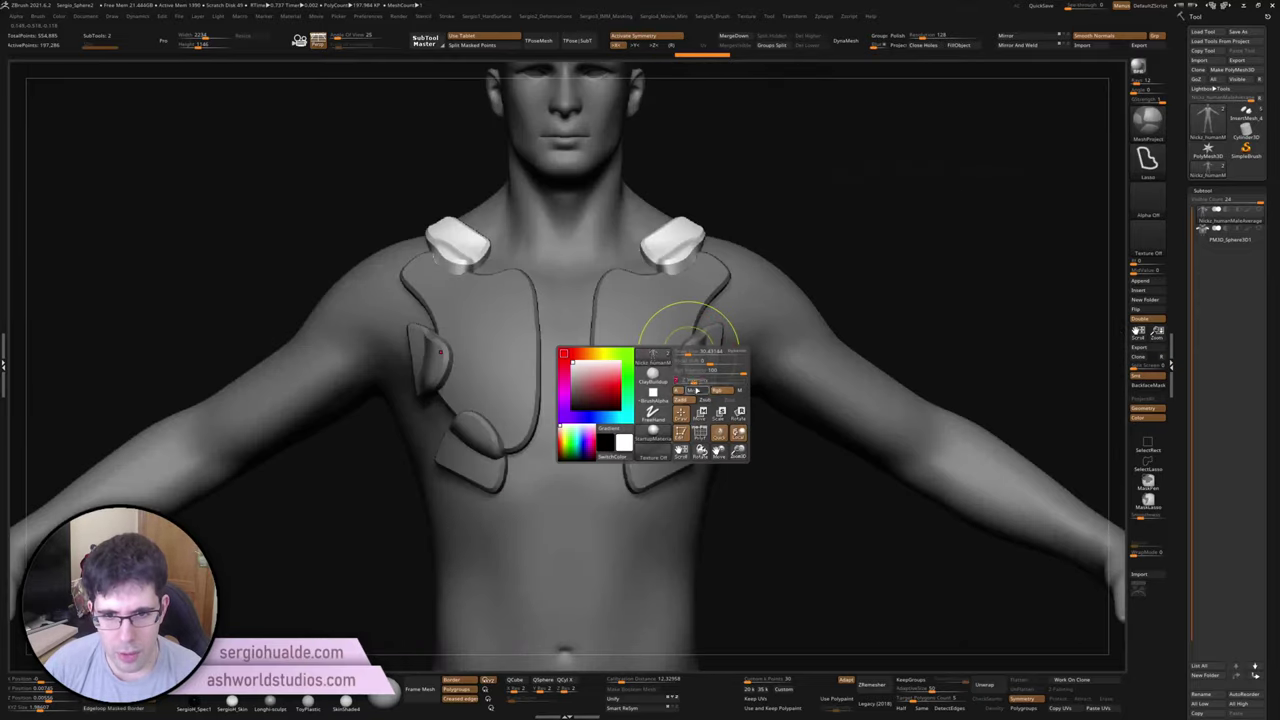
pyautogui.keyDown('alt'); pyautogui.moveTo(621, 545); pyautogui.dragTo(621, 287, button='right'); pyautogui.keyUp('alt')
# Step: Mask mirrored abdomen panels and trim them into small rounded pill tabs
pyautogui.keyDown('ctrl'); pyautogui.keyDown('shift'); pyautogui.moveTo(657, 253); pyautogui.dragTo(665, 262); pyautogui.keyUp('shift'); pyautogui.keyUp('ctrl')
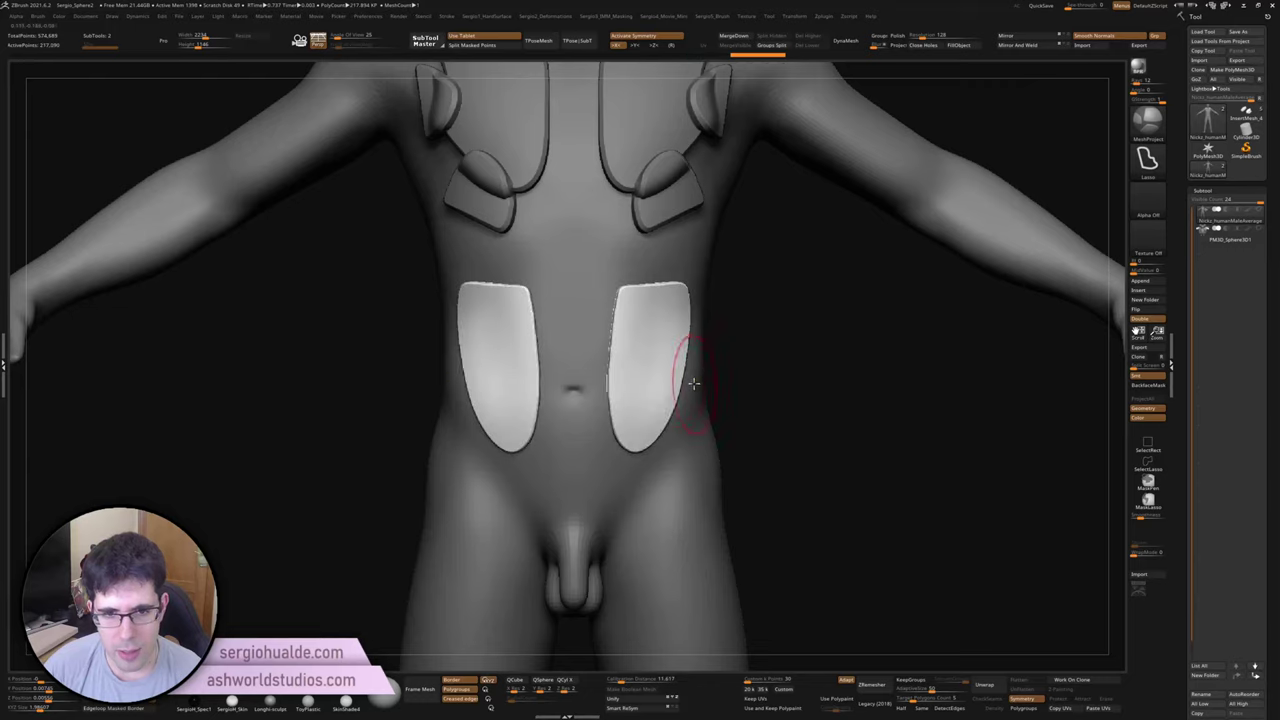
pyautogui.moveTo(665, 262); pyautogui.dragTo(686, 271, button='right')
pyautogui.moveTo(690, 328); pyautogui.dragTo(618, 311, button='right')
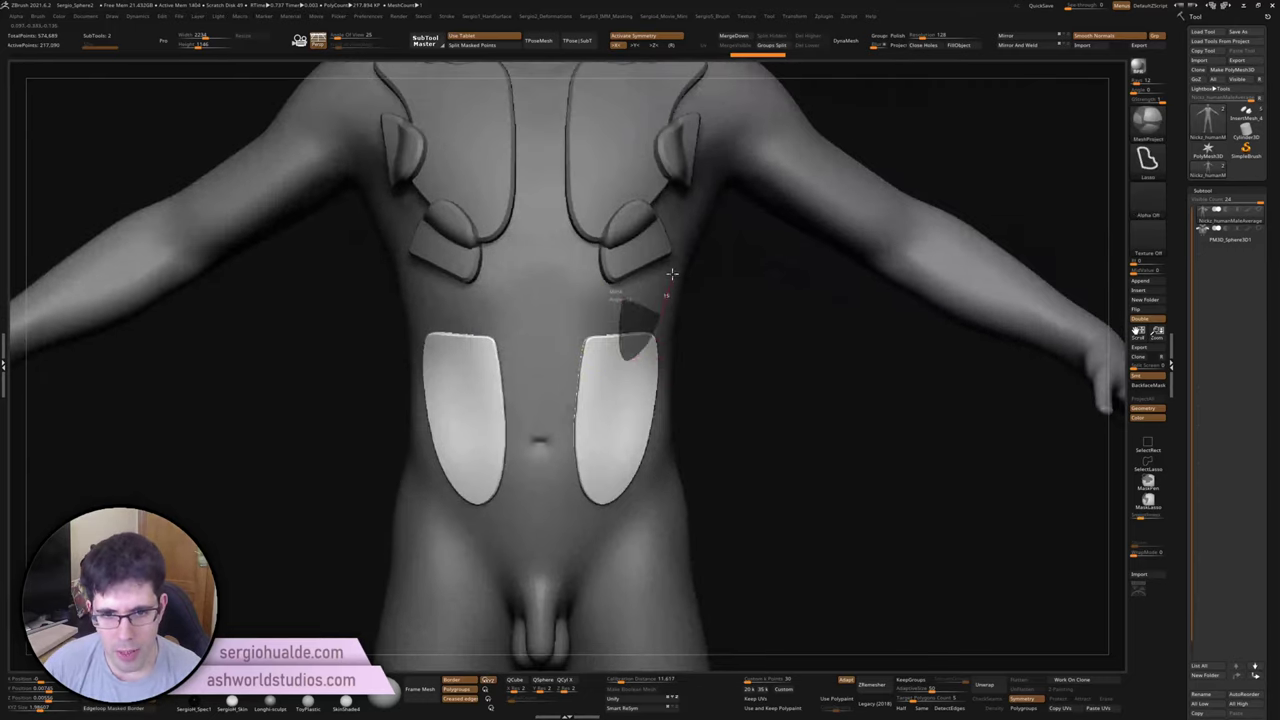
pyautogui.keyDown('ctrl'); pyautogui.keyDown('shift'); pyautogui.moveTo(672, 273); pyautogui.dragTo(686, 334); pyautogui.keyUp('shift'); pyautogui.keyUp('ctrl')
pyautogui.moveTo(663, 280)
pyautogui.keyDown('ctrl'); pyautogui.keyDown('shift'); pyautogui.mouseDown()
pyautogui.moveTo(707, 379)
pyautogui.moveTo(641, 288)
pyautogui.mouseUp(); pyautogui.keyUp('shift'); pyautogui.keyUp('ctrl')
pyautogui.keyDown('ctrl'); pyautogui.keyDown('shift'); pyautogui.moveTo(646, 381); pyautogui.dragTo(647, 388); pyautogui.keyUp('shift'); pyautogui.keyUp('ctrl')
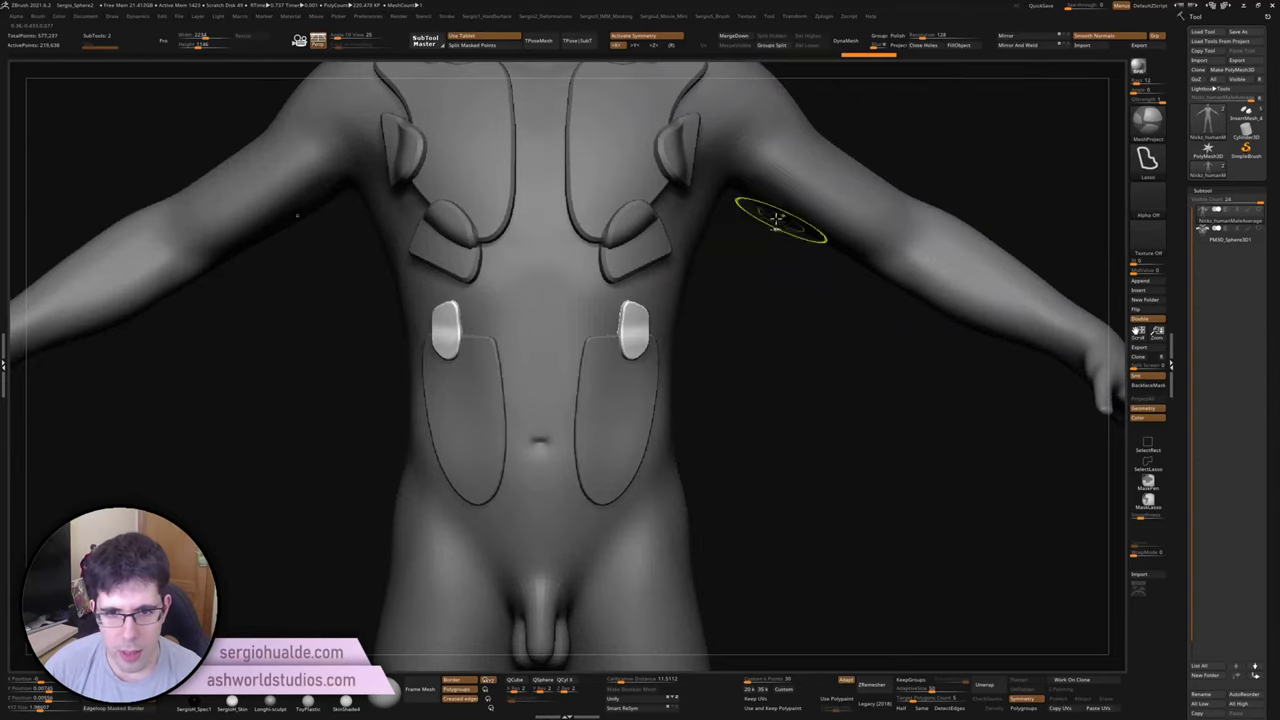
# Step: Add a mirrored pair of half-oval plates at the centre of the abdomen
pyautogui.moveTo(623, 365); pyautogui.dragTo(566, 371, button='right')
pyautogui.keyDown('ctrl'); pyautogui.keyDown('shift'); pyautogui.moveTo(605, 372); pyautogui.dragTo(603, 500); pyautogui.keyUp('shift'); pyautogui.keyUp('ctrl')
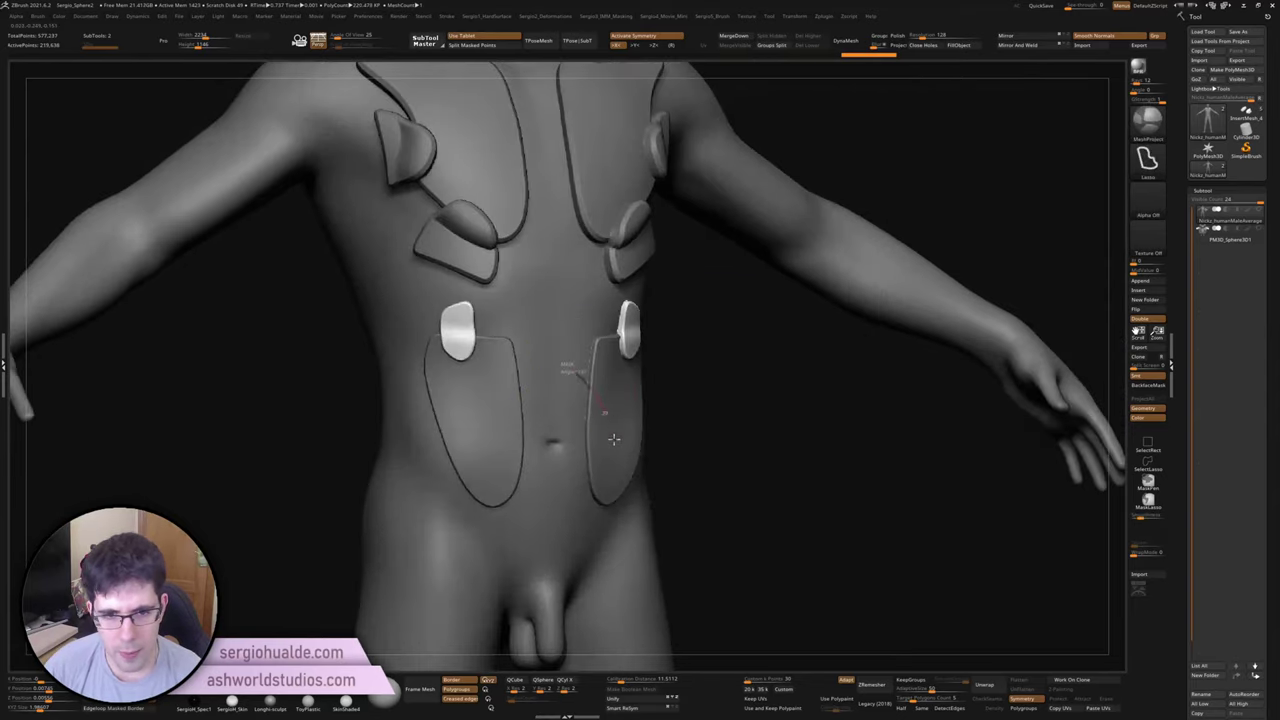
pyautogui.press('f')
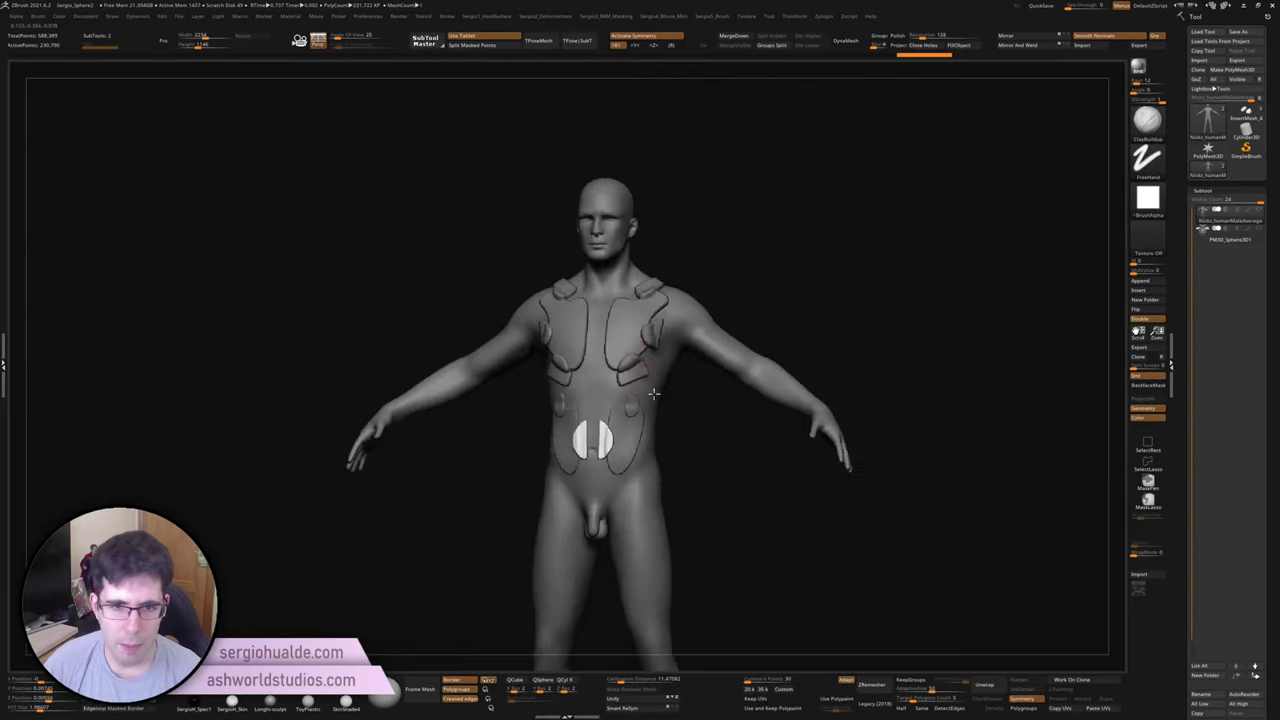
pyautogui.moveTo(640, 407)
pyautogui.keyDown('ctrl'); pyautogui.mouseDown(button='right')
pyautogui.moveTo(800, 209)
pyautogui.moveTo(676, 347)
pyautogui.moveTo(687, 277)
pyautogui.mouseUp(button='right'); pyautogui.keyUp('ctrl')
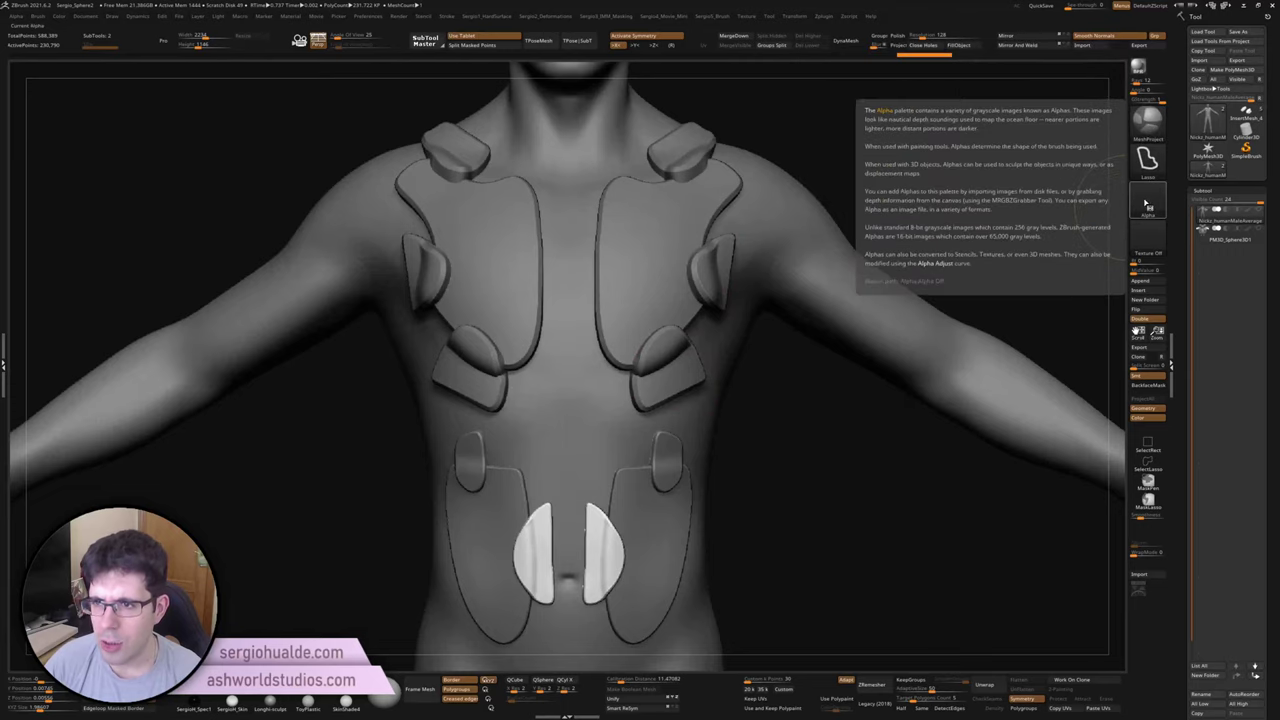
# Step: Set the stroke to DragRect and choose the arrow alpha
pyautogui.click(1147, 204)
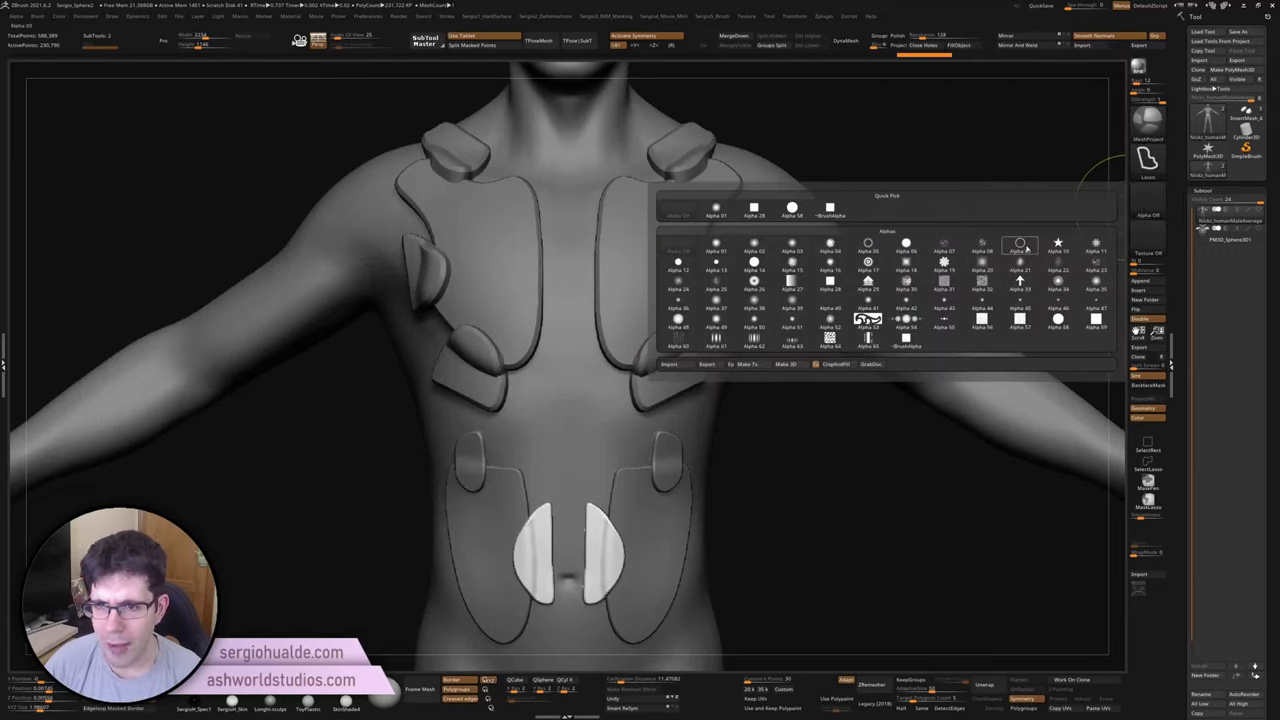
pyautogui.click(1148, 157)
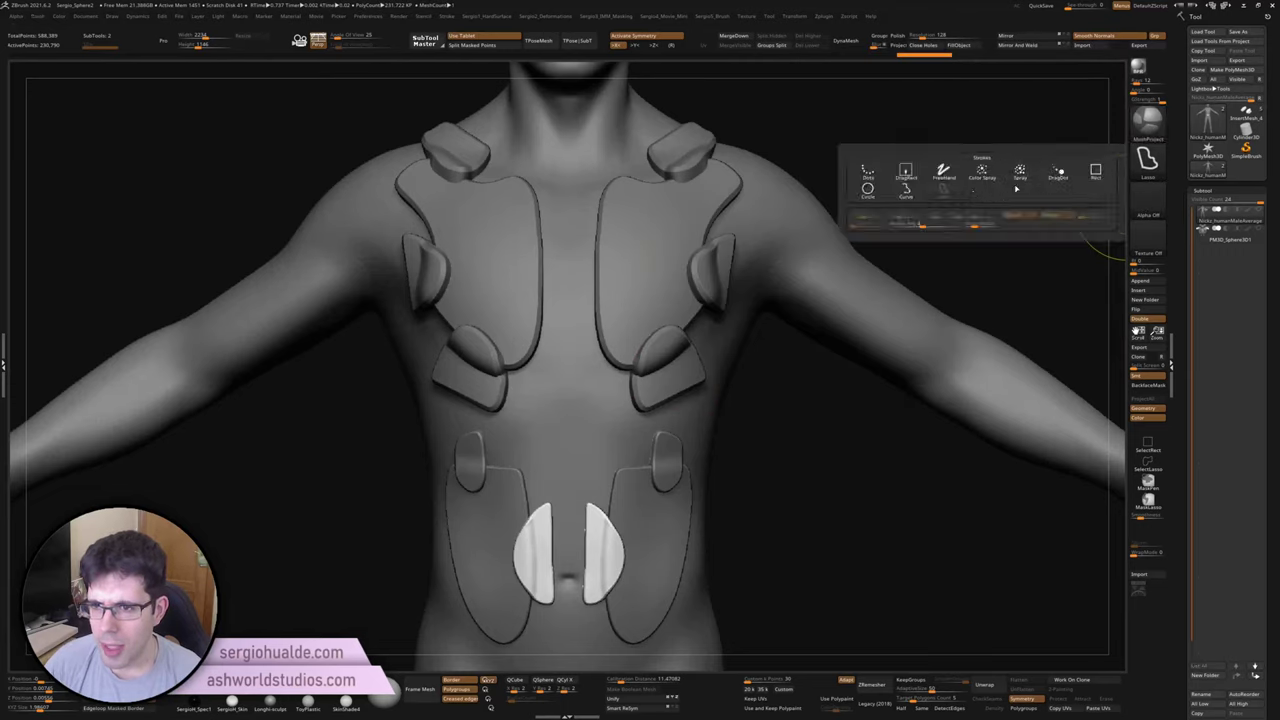
pyautogui.click(1096, 172)
pyautogui.click(1147, 204)
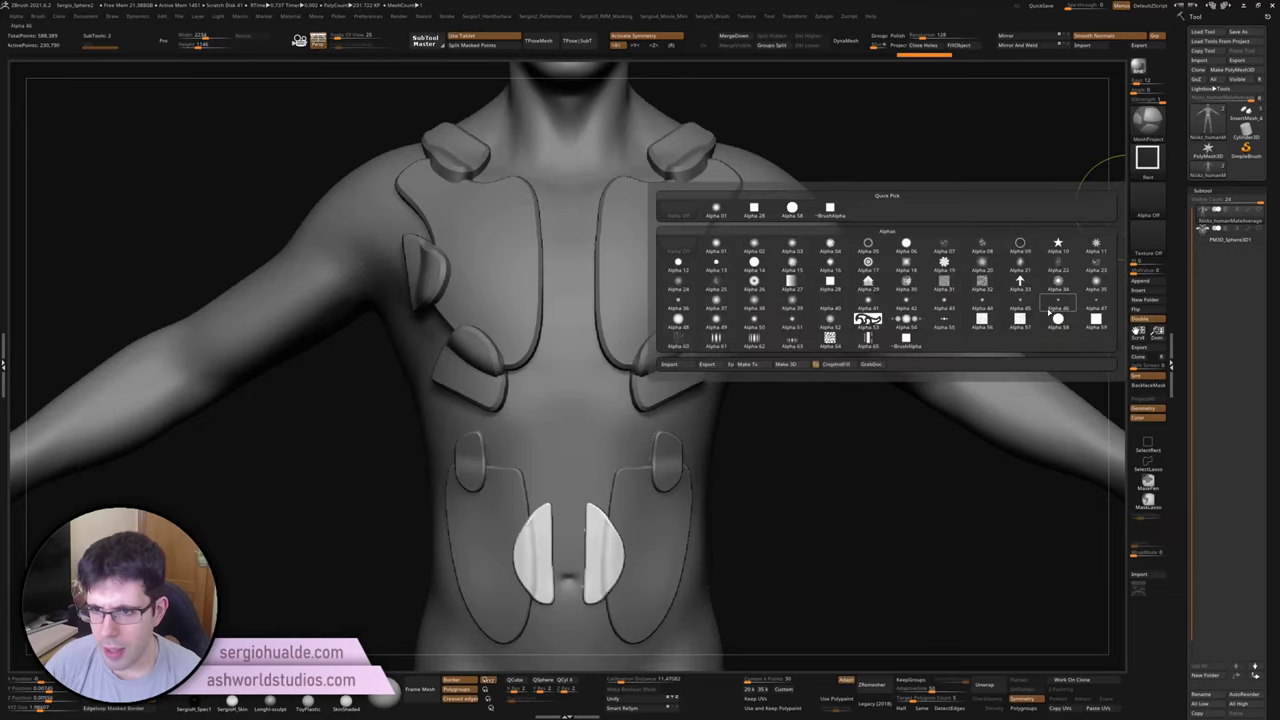
pyautogui.click(1019, 283)
# Step: Stamp mirrored arrow decals onto both upper arms
pyautogui.moveTo(870, 213)
pyautogui.mouseDown()
pyautogui.moveTo(910, 290)
pyautogui.moveTo(876, 248)
pyautogui.mouseUp()
pyautogui.press('b')
pyautogui.press('c')
pyautogui.press('b')
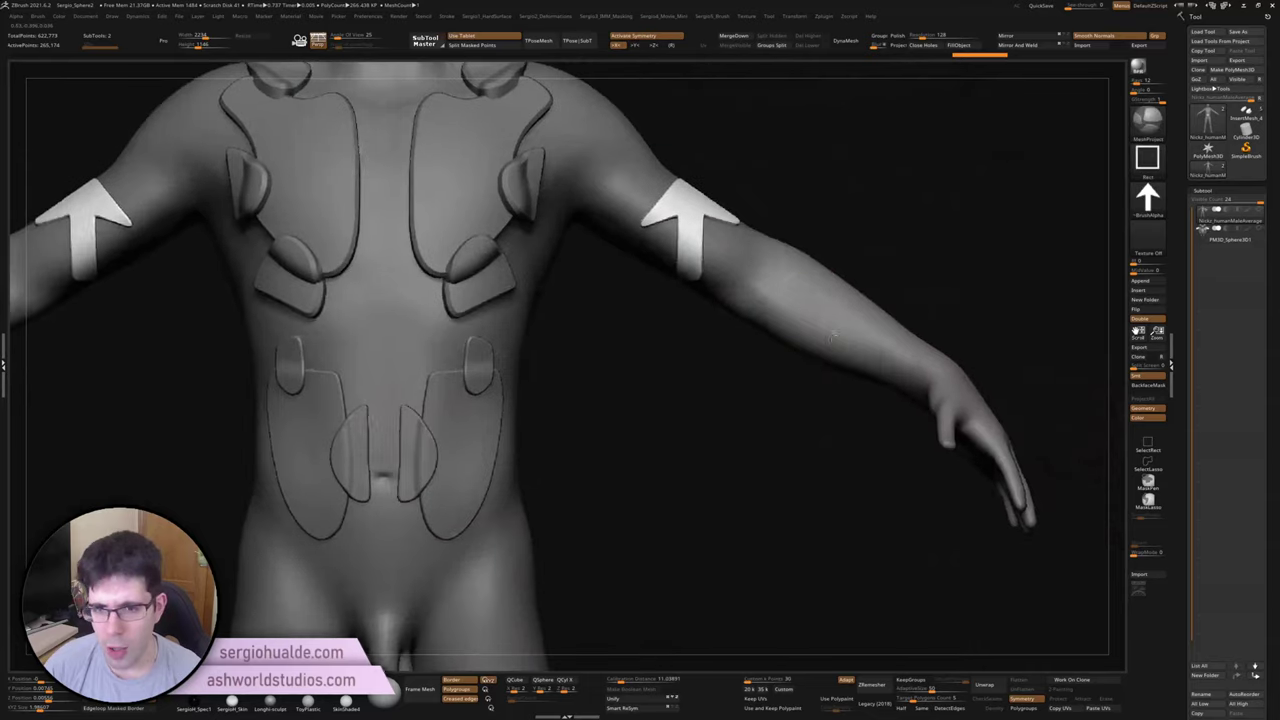
pyautogui.moveTo(819, 323); pyautogui.dragTo(854, 444)
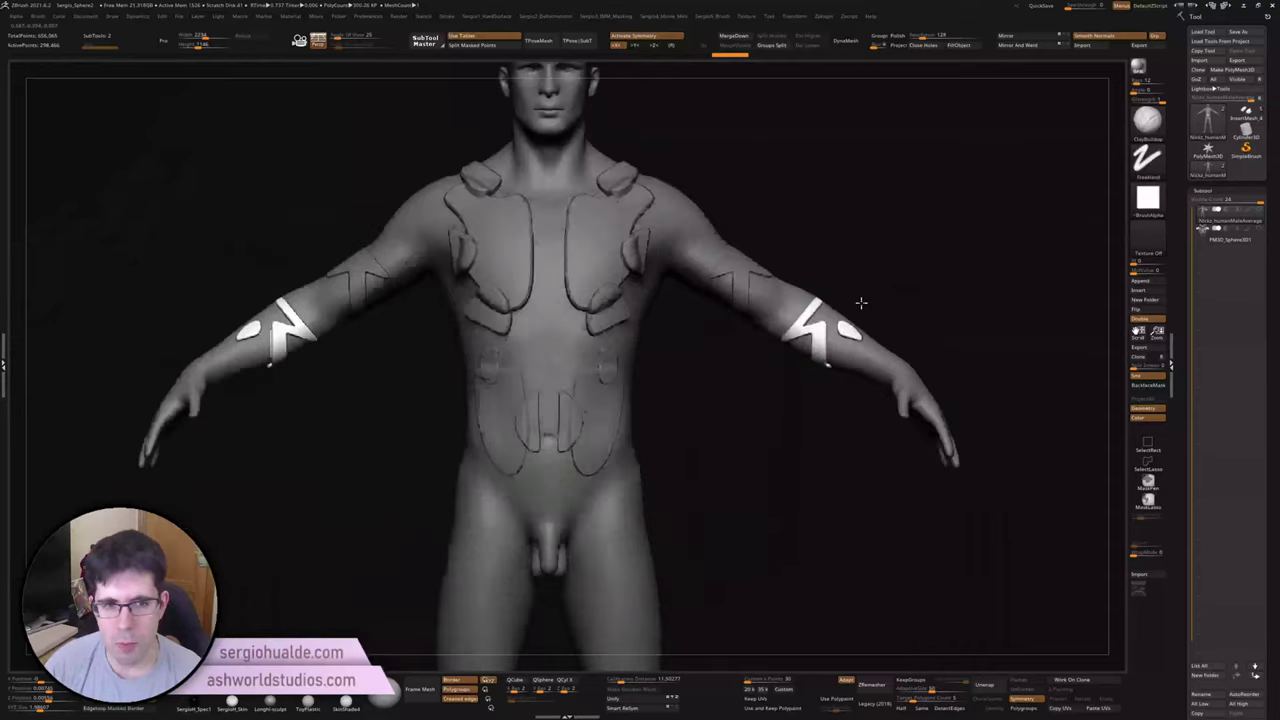
# Step: Choose the MeshSplat brush and paint spotted patches down both thighs
pyautogui.press('b')
pyautogui.write('M')
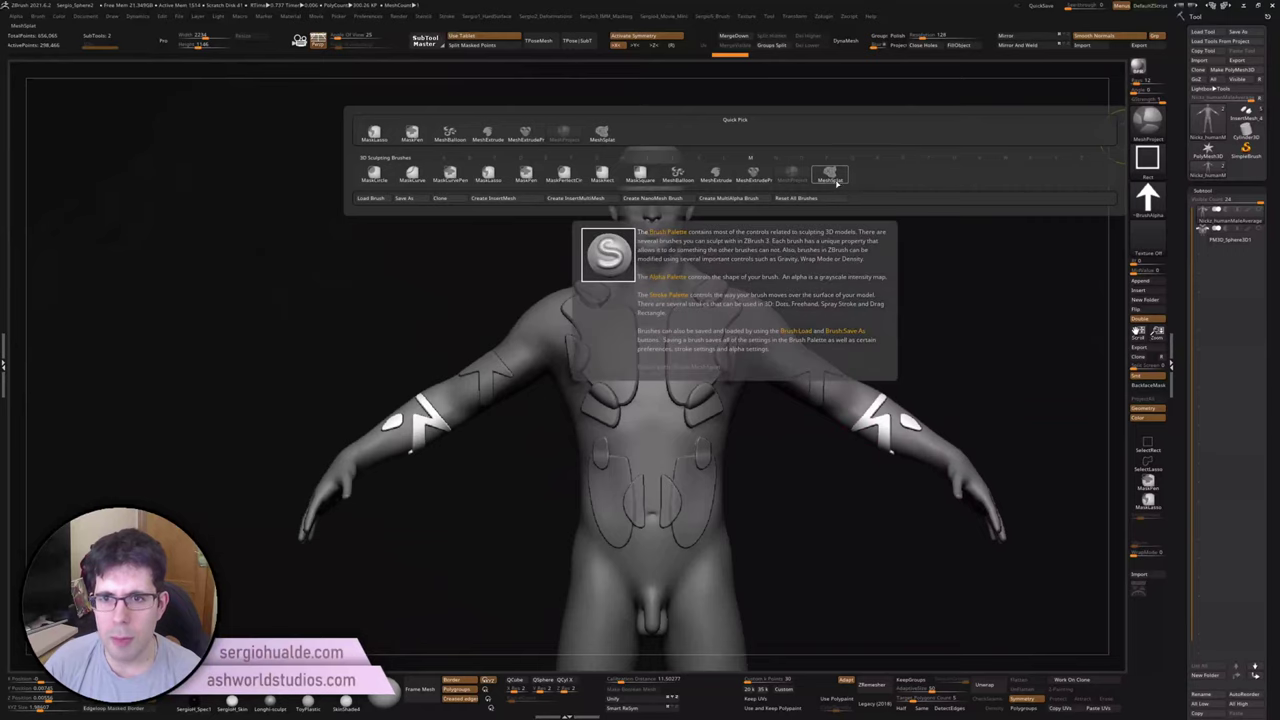
pyautogui.click(838, 183)
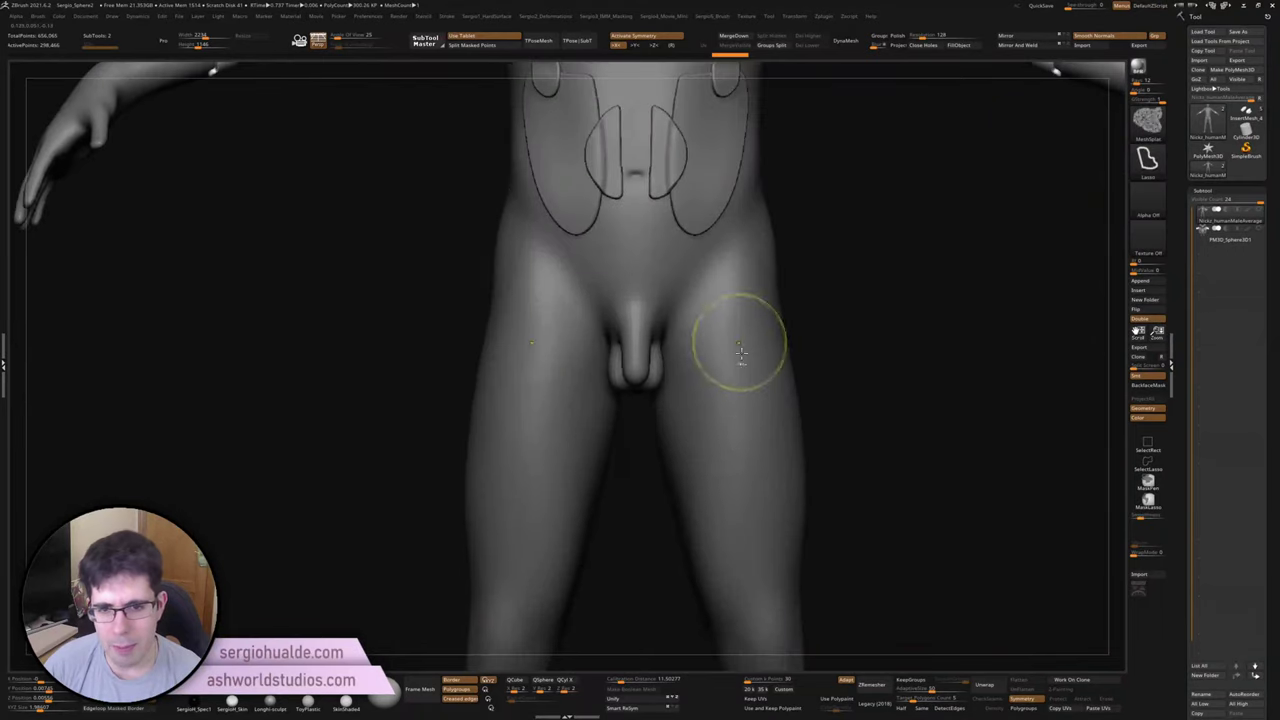
pyautogui.keyDown('ctrl'); pyautogui.moveTo(756, 277); pyautogui.dragTo(766, 320); pyautogui.keyUp('ctrl')
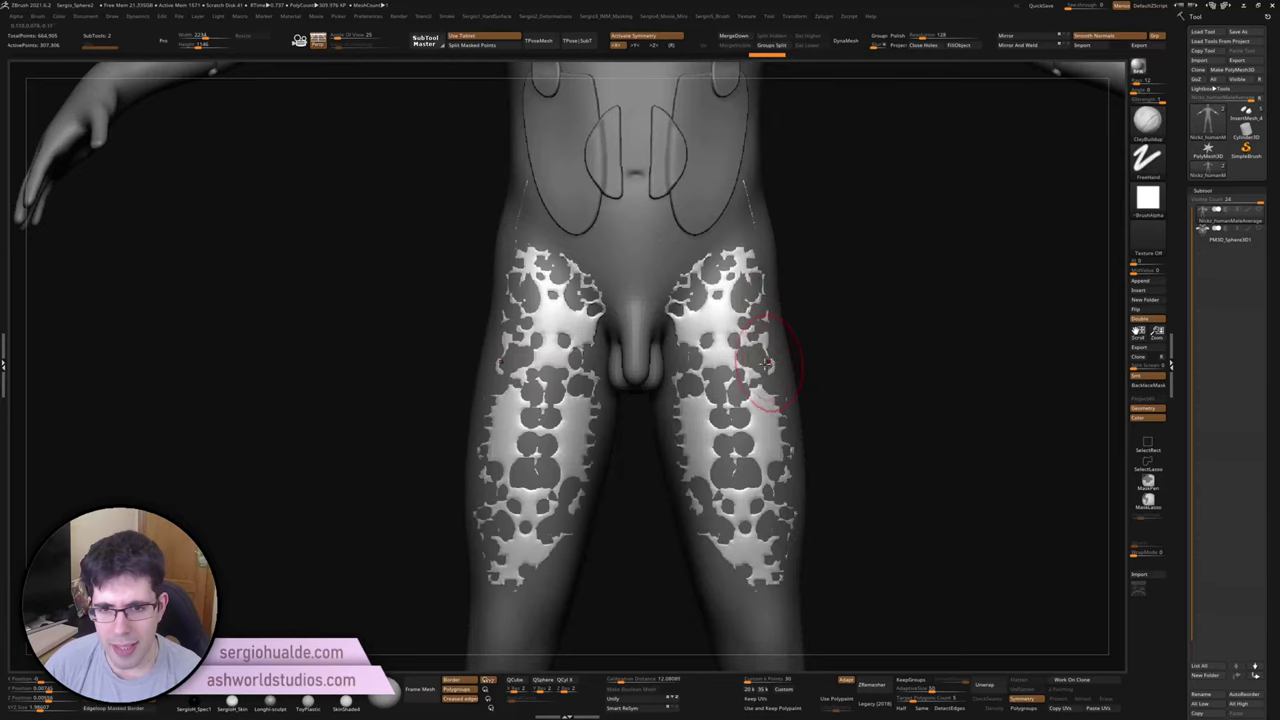
pyautogui.moveTo(765, 365); pyautogui.dragTo(716, 322, button='right')
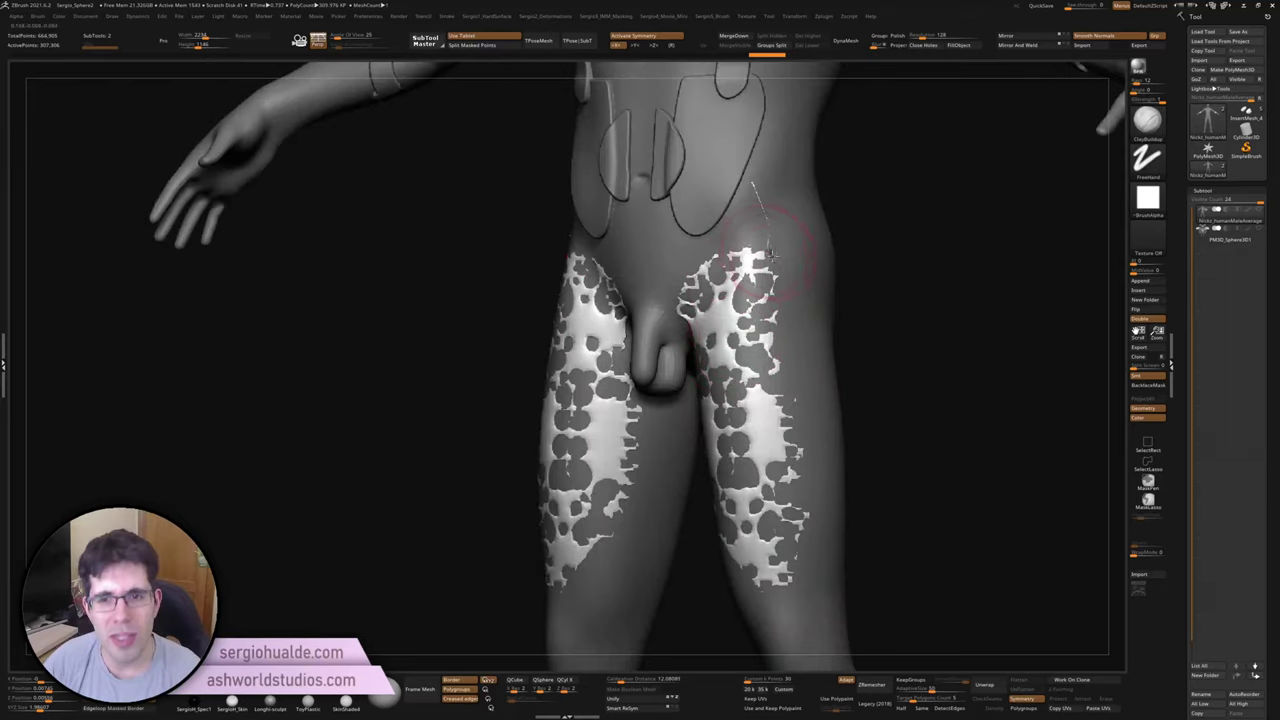
pyautogui.moveTo(770, 256)
pyautogui.mouseDown(button='right')
pyautogui.moveTo(745, 357)
pyautogui.moveTo(739, 294)
pyautogui.mouseUp(button='right')
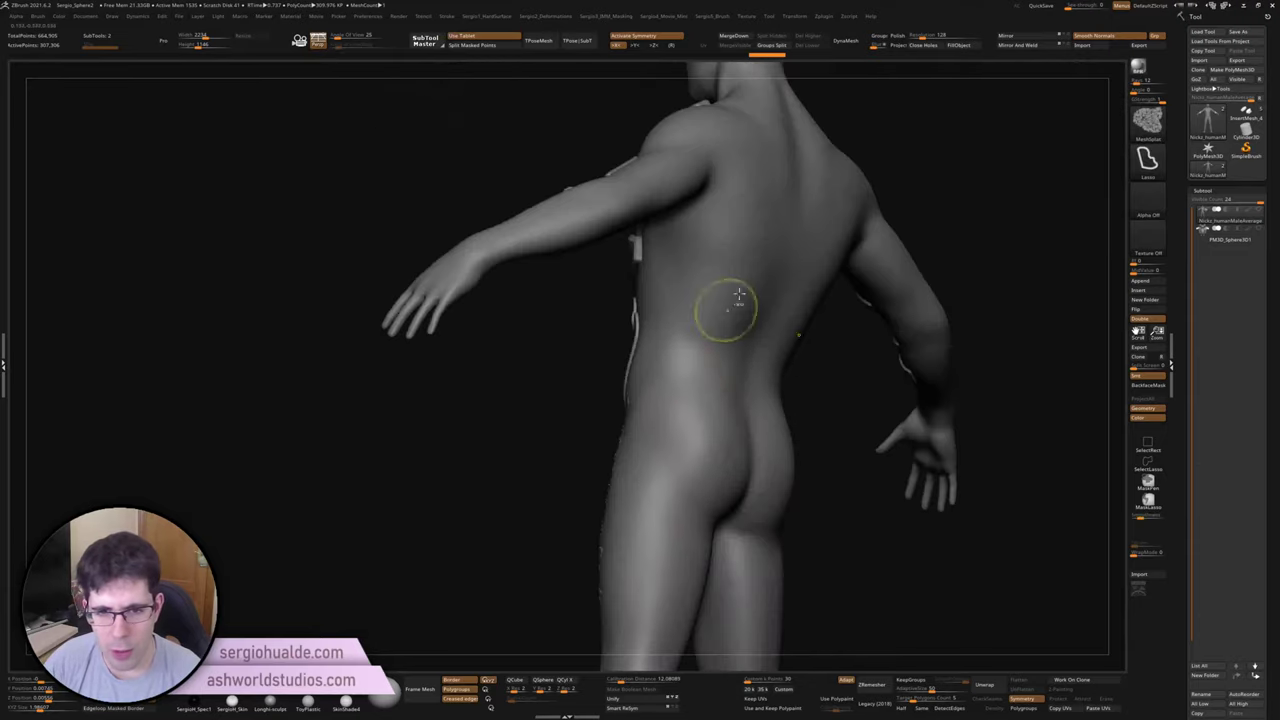
# Step: Add spotted textured patches across the lower back
pyautogui.keyDown('ctrl'); pyautogui.moveTo(739, 294); pyautogui.dragTo(742, 320); pyautogui.keyUp('ctrl')
pyautogui.moveTo(742, 320)
pyautogui.mouseDown(button='right')
pyautogui.moveTo(705, 395)
pyautogui.moveTo(659, 375)
pyautogui.moveTo(677, 346)
pyautogui.mouseUp(button='right')
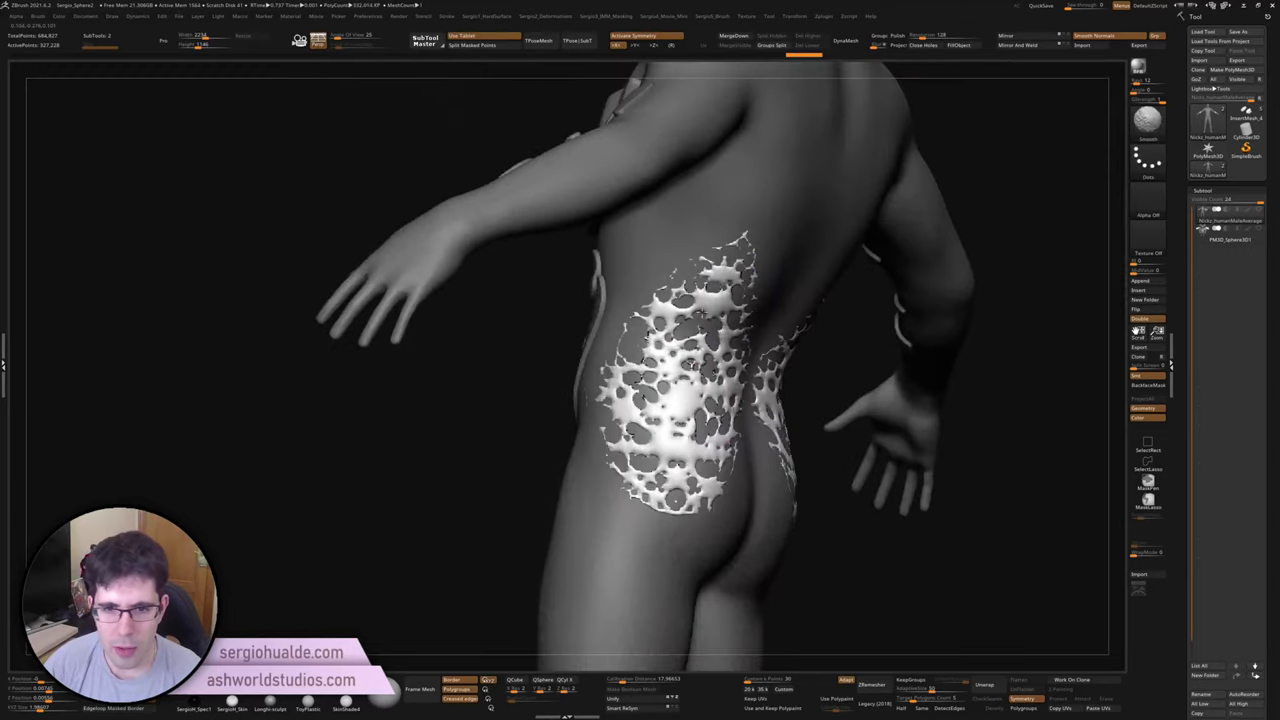
pyautogui.moveTo(677, 463)
pyautogui.mouseDown(button='right')
pyautogui.moveTo(663, 456)
pyautogui.moveTo(691, 399)
pyautogui.mouseUp(button='right')
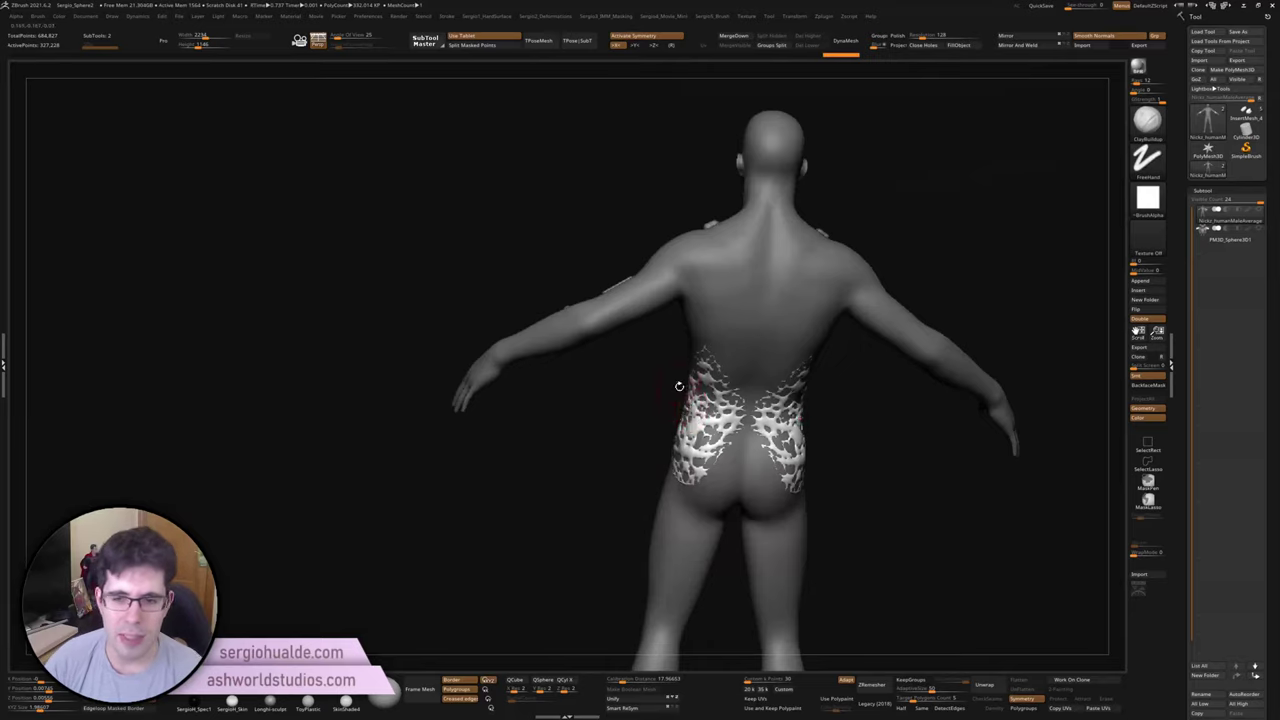
pyautogui.moveTo(679, 386); pyautogui.dragTo(721, 428, button='right')
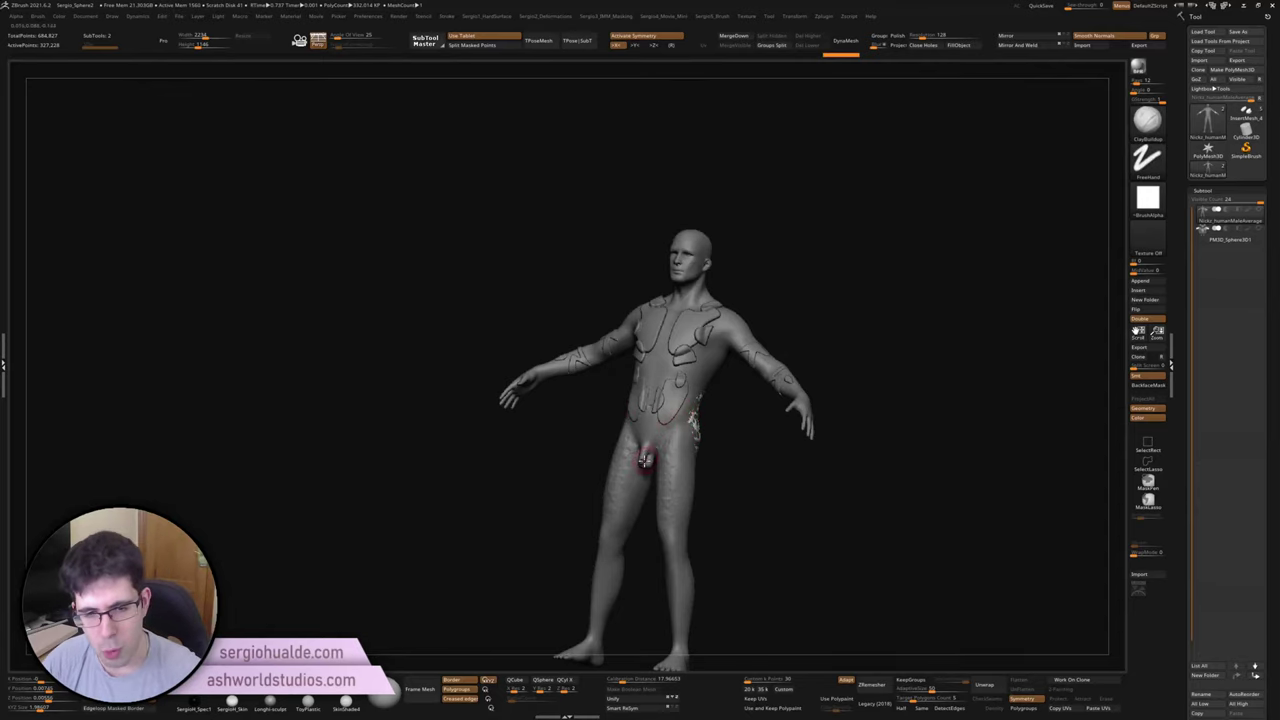
pyautogui.moveTo(692, 399)
pyautogui.mouseDown(button='right')
pyautogui.moveTo(720, 414)
pyautogui.moveTo(667, 399)
pyautogui.moveTo(665, 360)
pyautogui.mouseUp(button='right')
pyautogui.press('f')
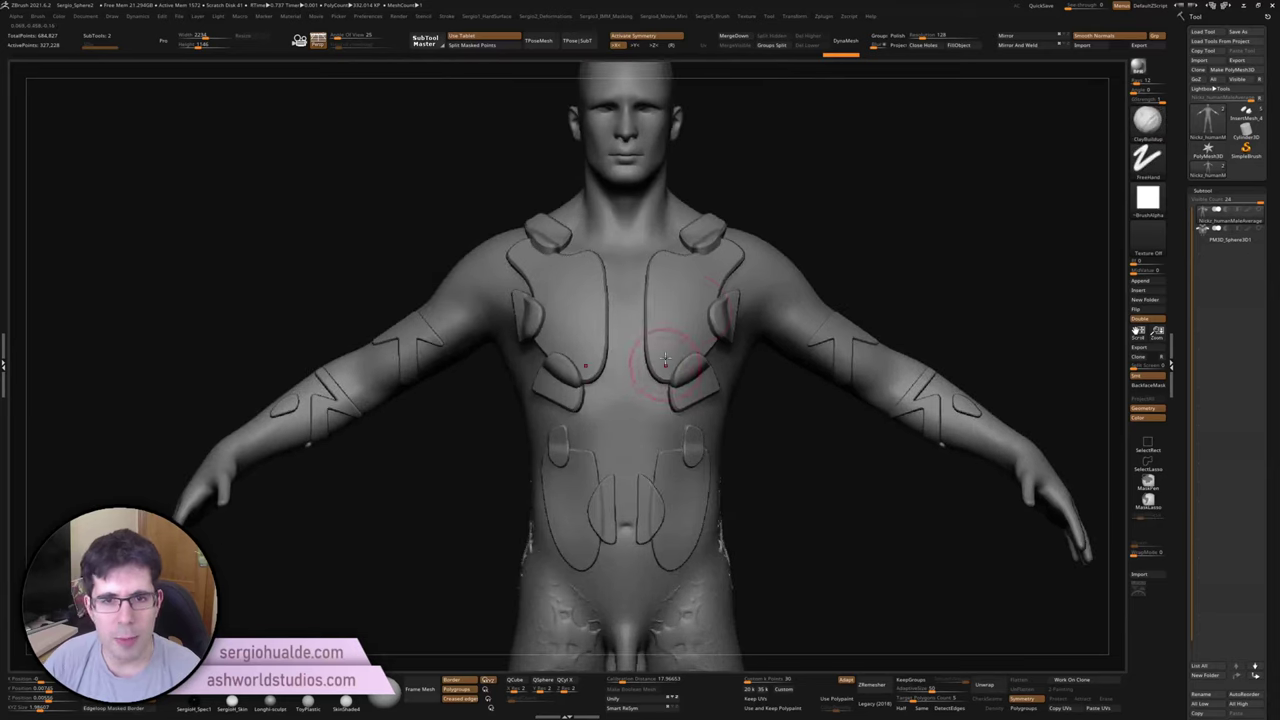